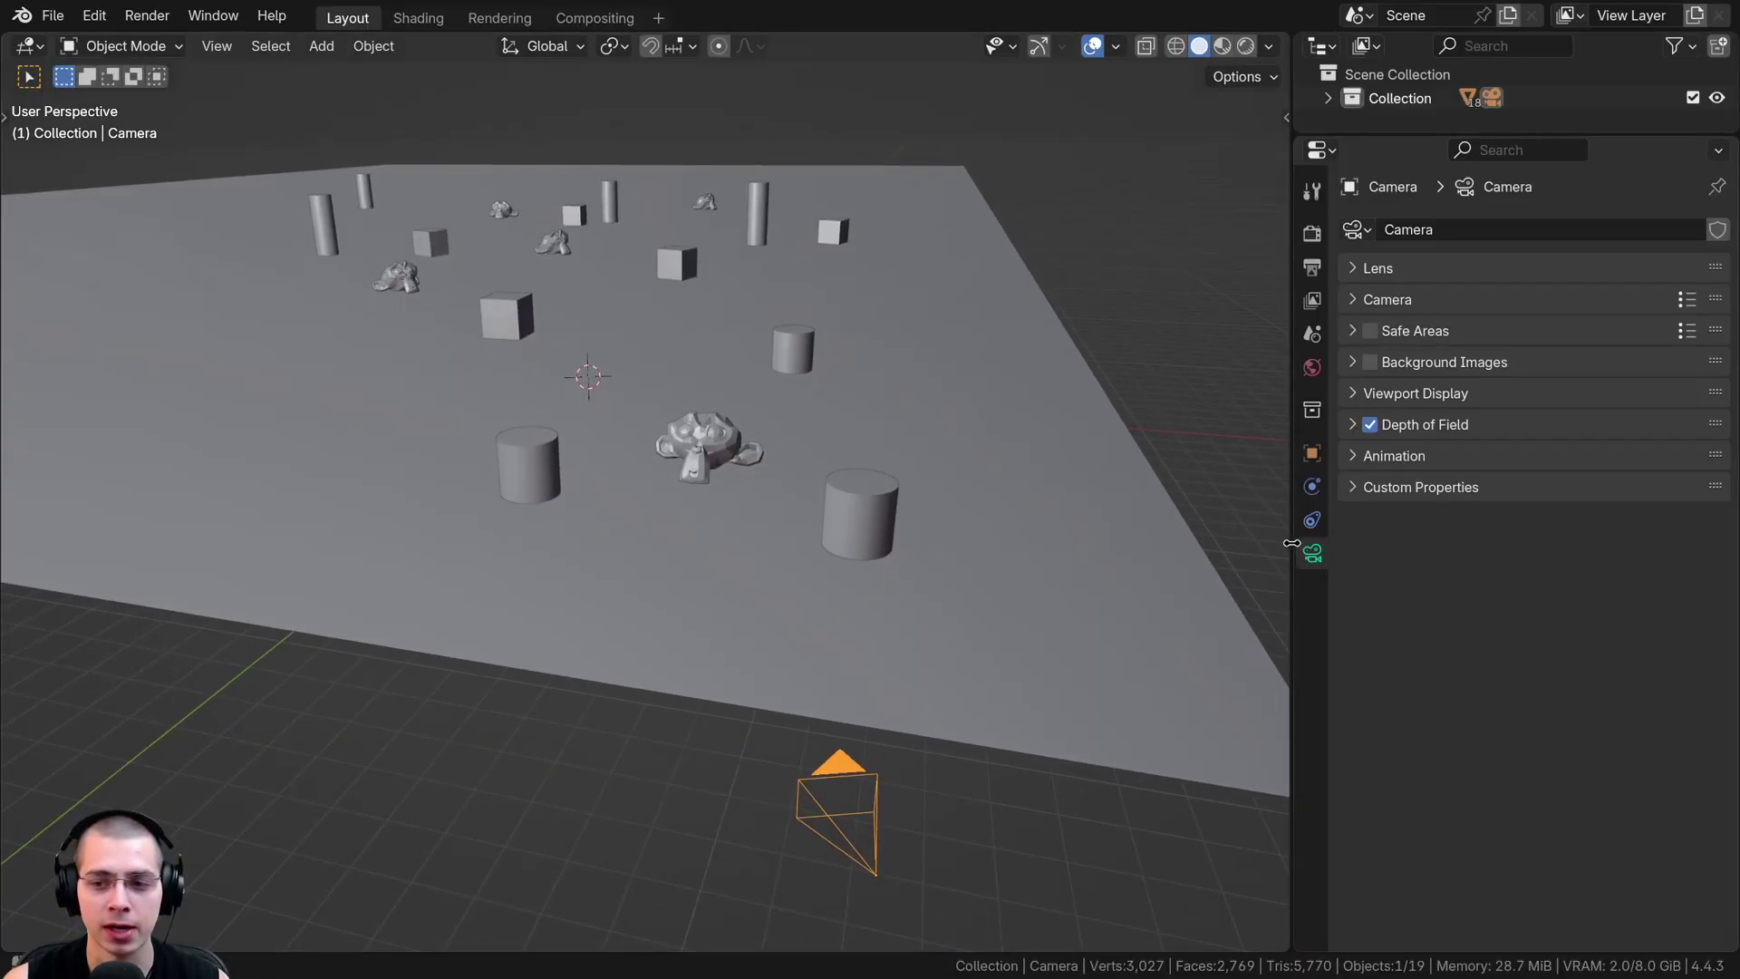
- Turn on the Mist range display in the camera's viewport display settings
left_click_drag(1292, 555, 1336, 554)
left_click(1405, 392)
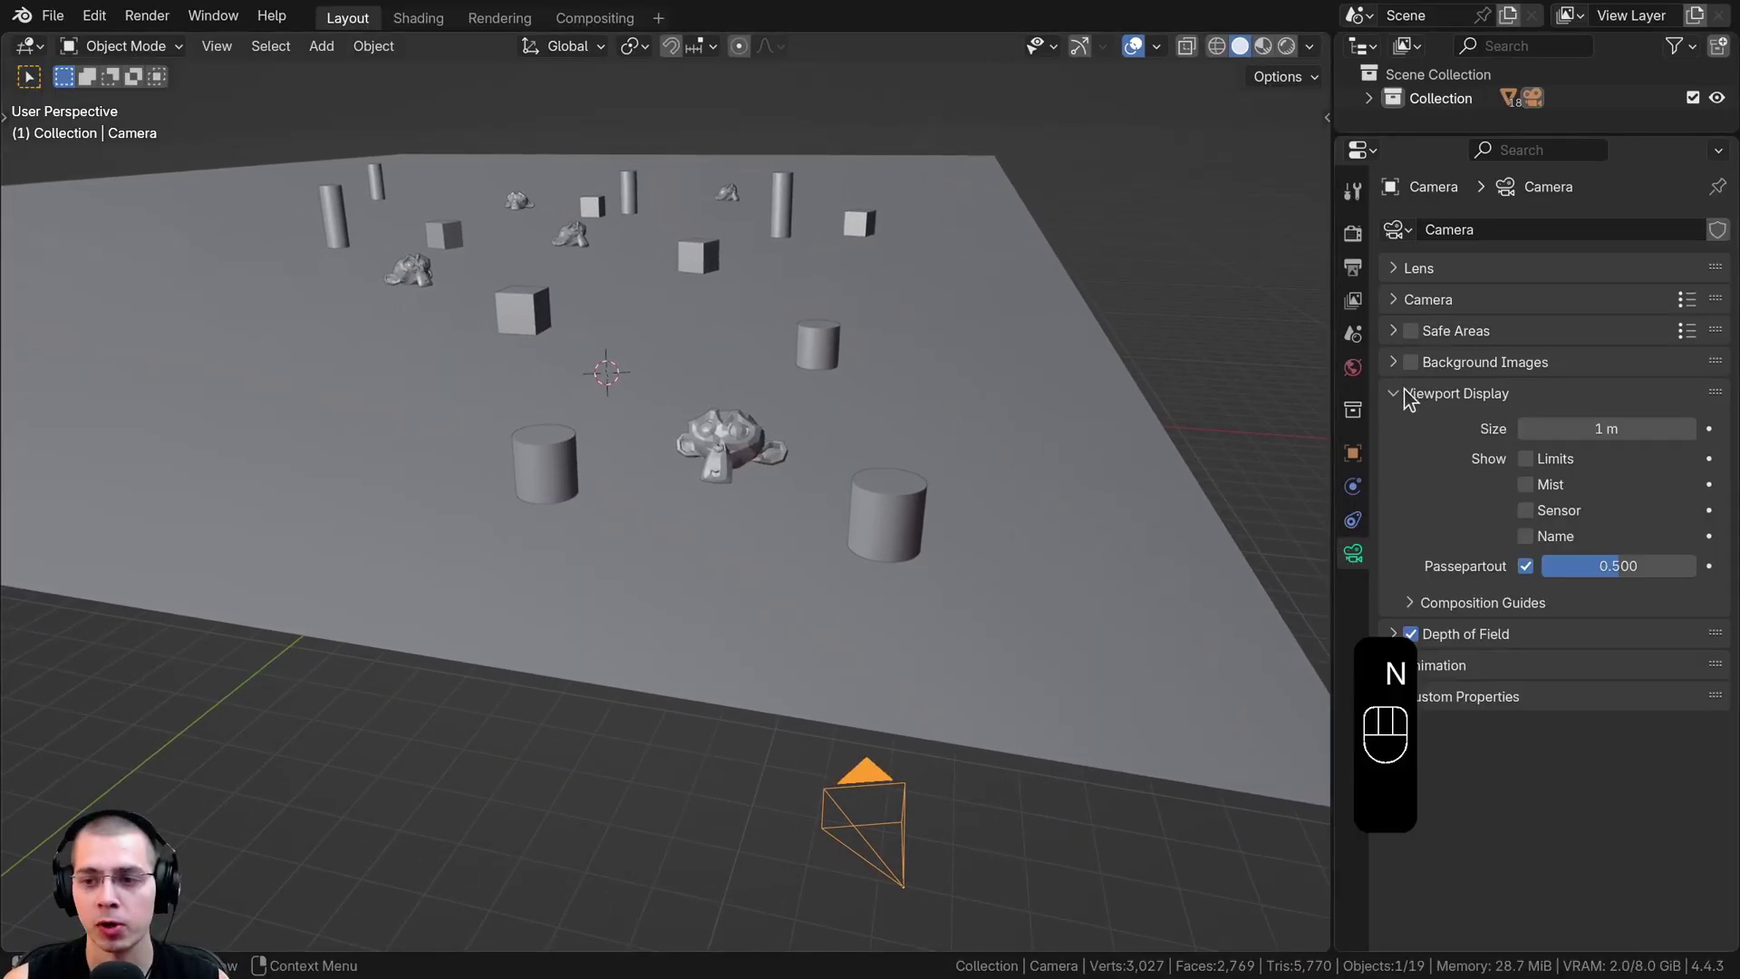
left_click(1526, 485)
mouse_move(776, 528)
middle_mouse_down()
mouse_move(928, 528)
mouse_move(693, 565)
middle_mouse_up()
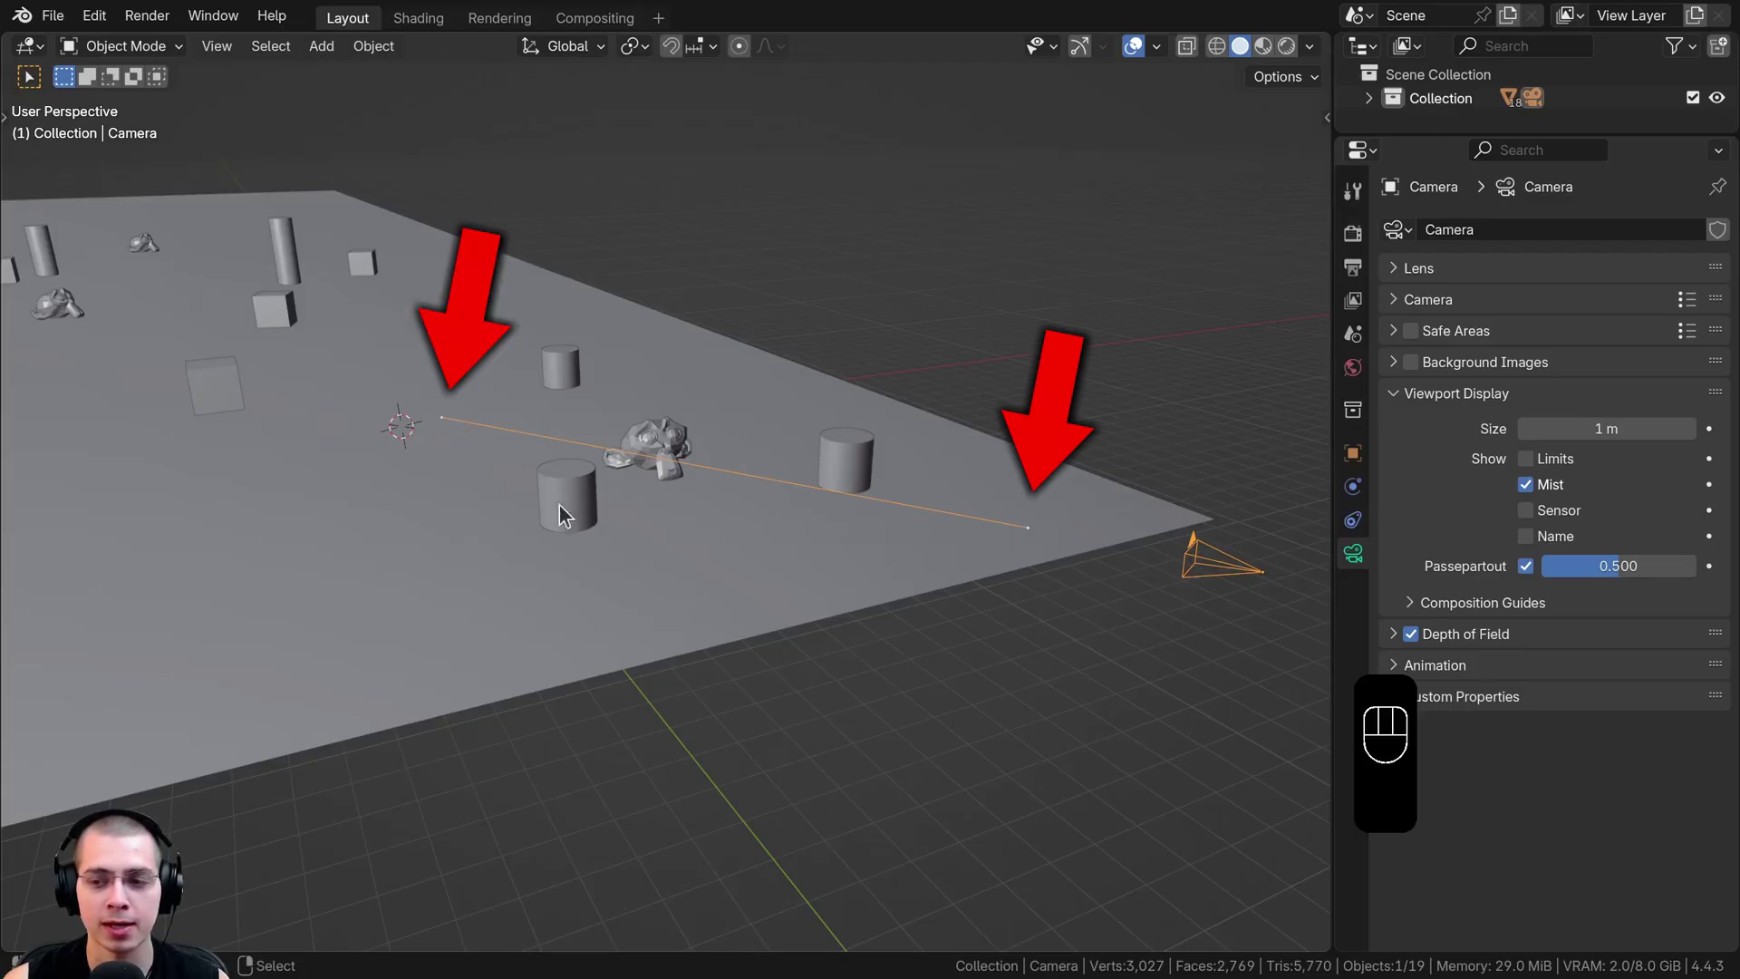
scroll(467, 428, "down", 1)
- Turn on the Limits display for the camera and inspect its clipping range around the scene
left_click(1541, 469)
middle_click_drag(997, 544, 820, 369)
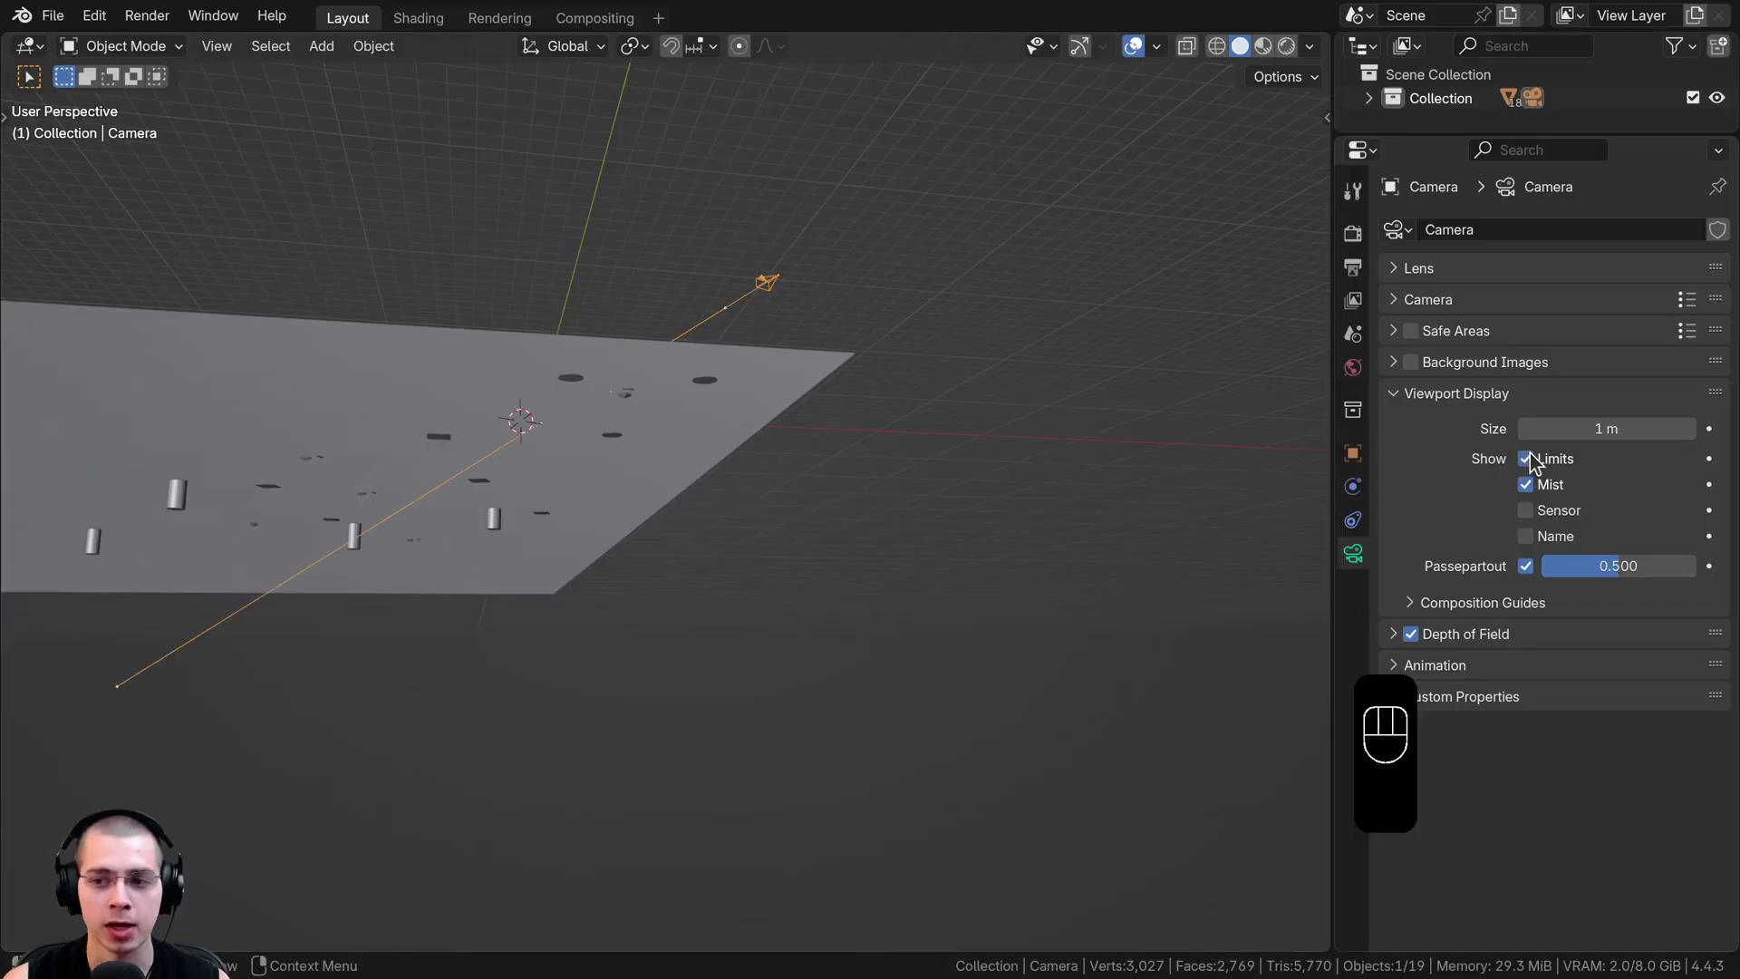
middle_click_drag(553, 427, 600, 584)
middle_click_drag(454, 433, 573, 149)
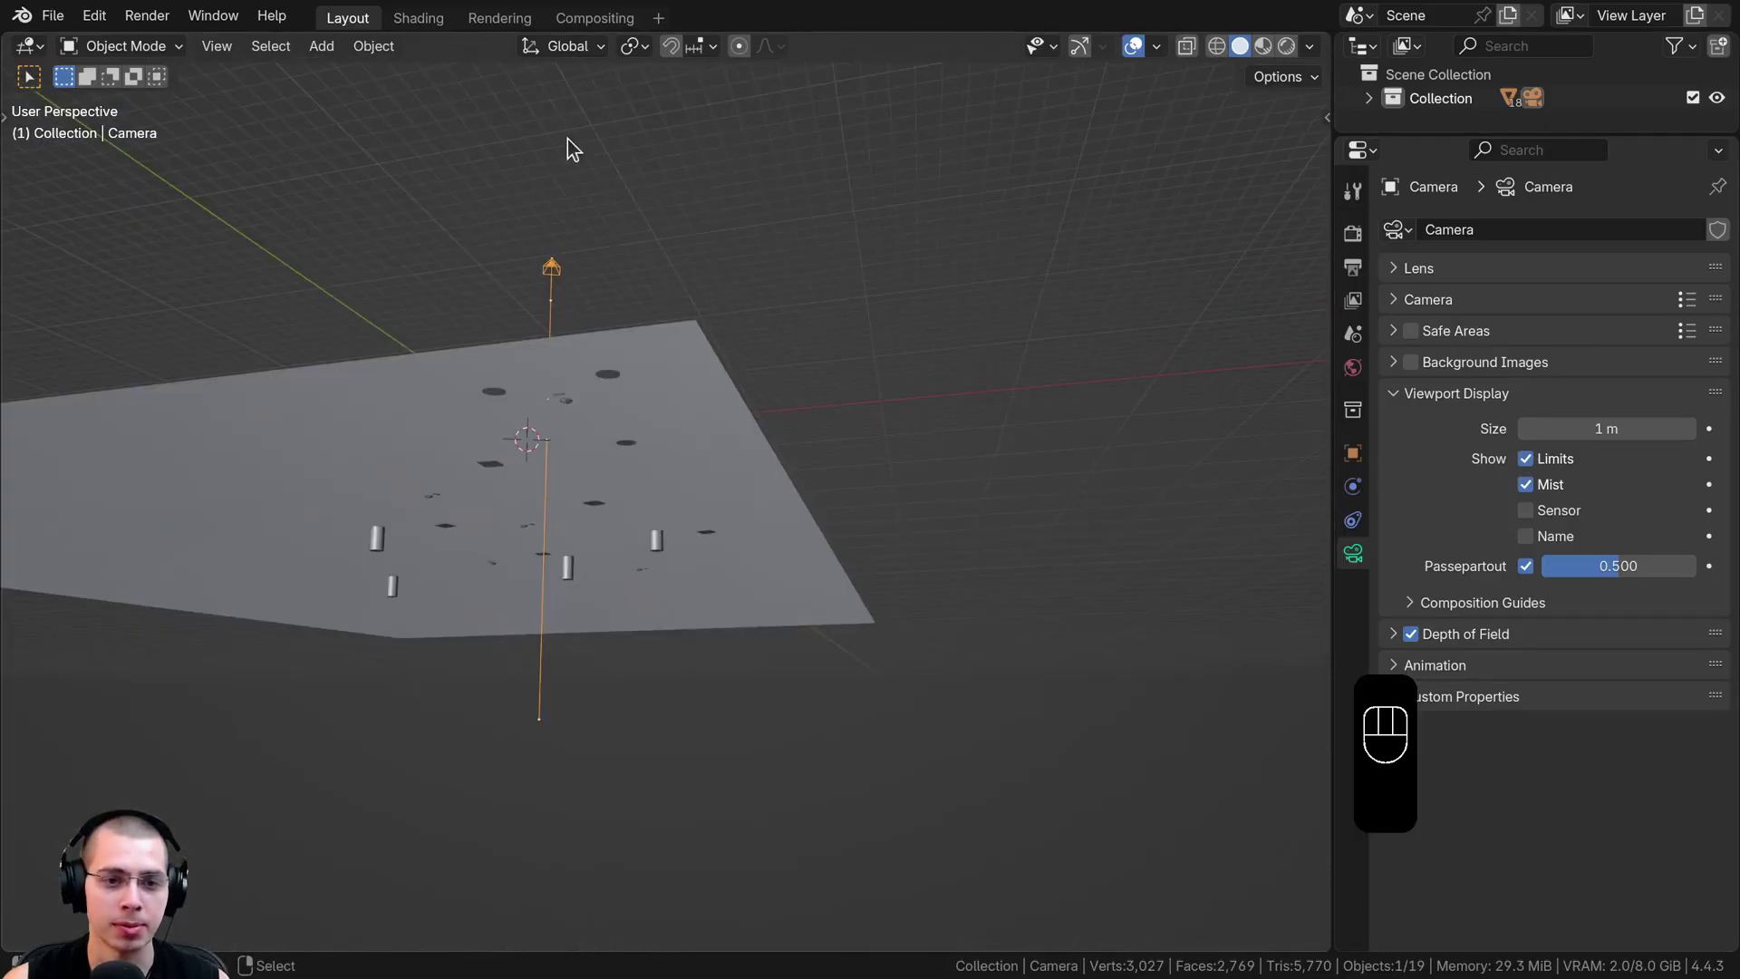
middle_click_drag(530, 335, 752, 446)
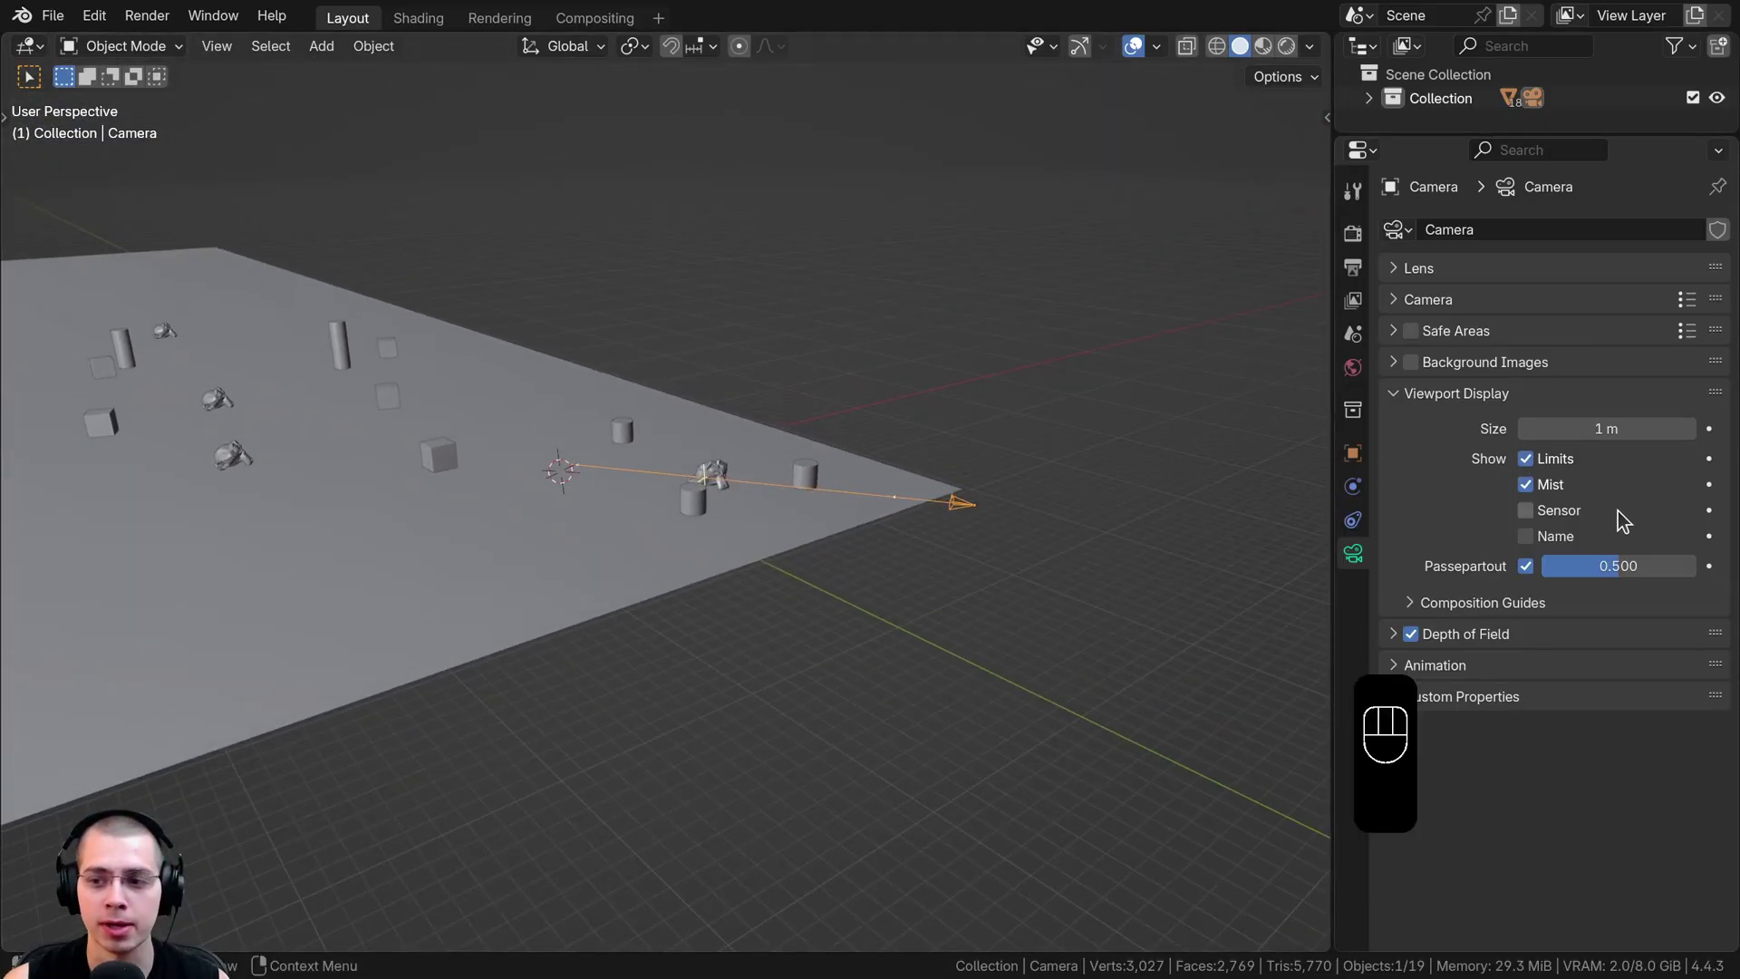
- Enable the Mist data pass for the view layer
left_click(1355, 302)
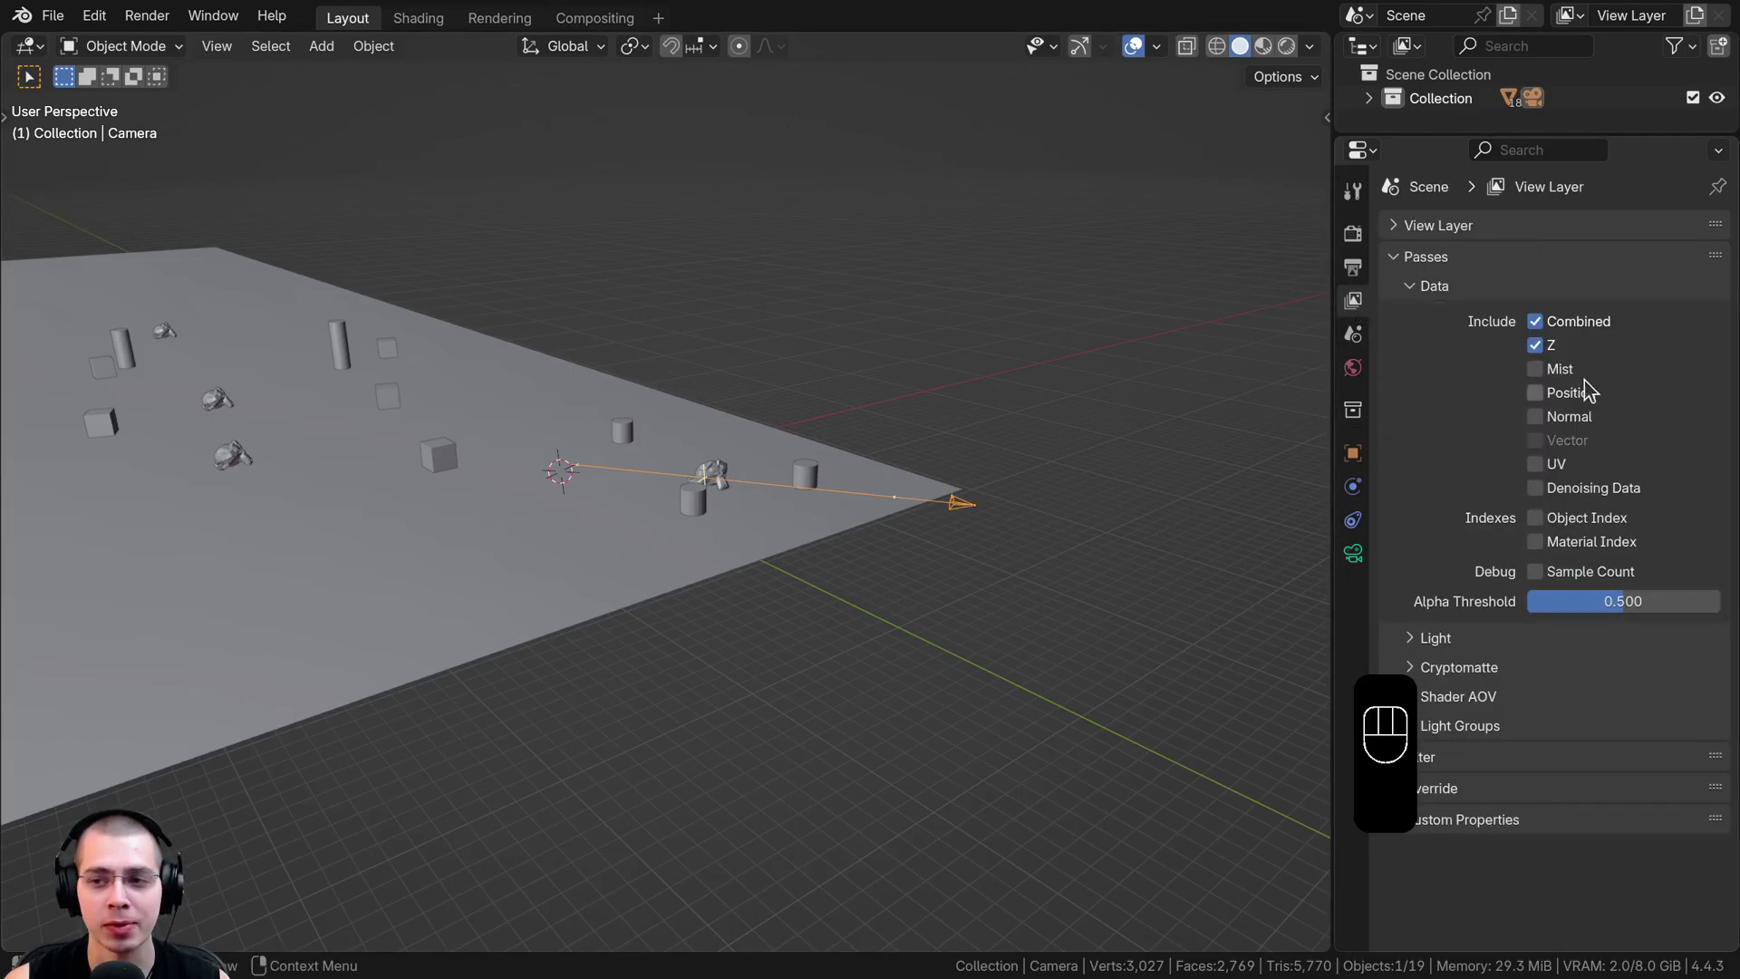
left_click(1535, 372)
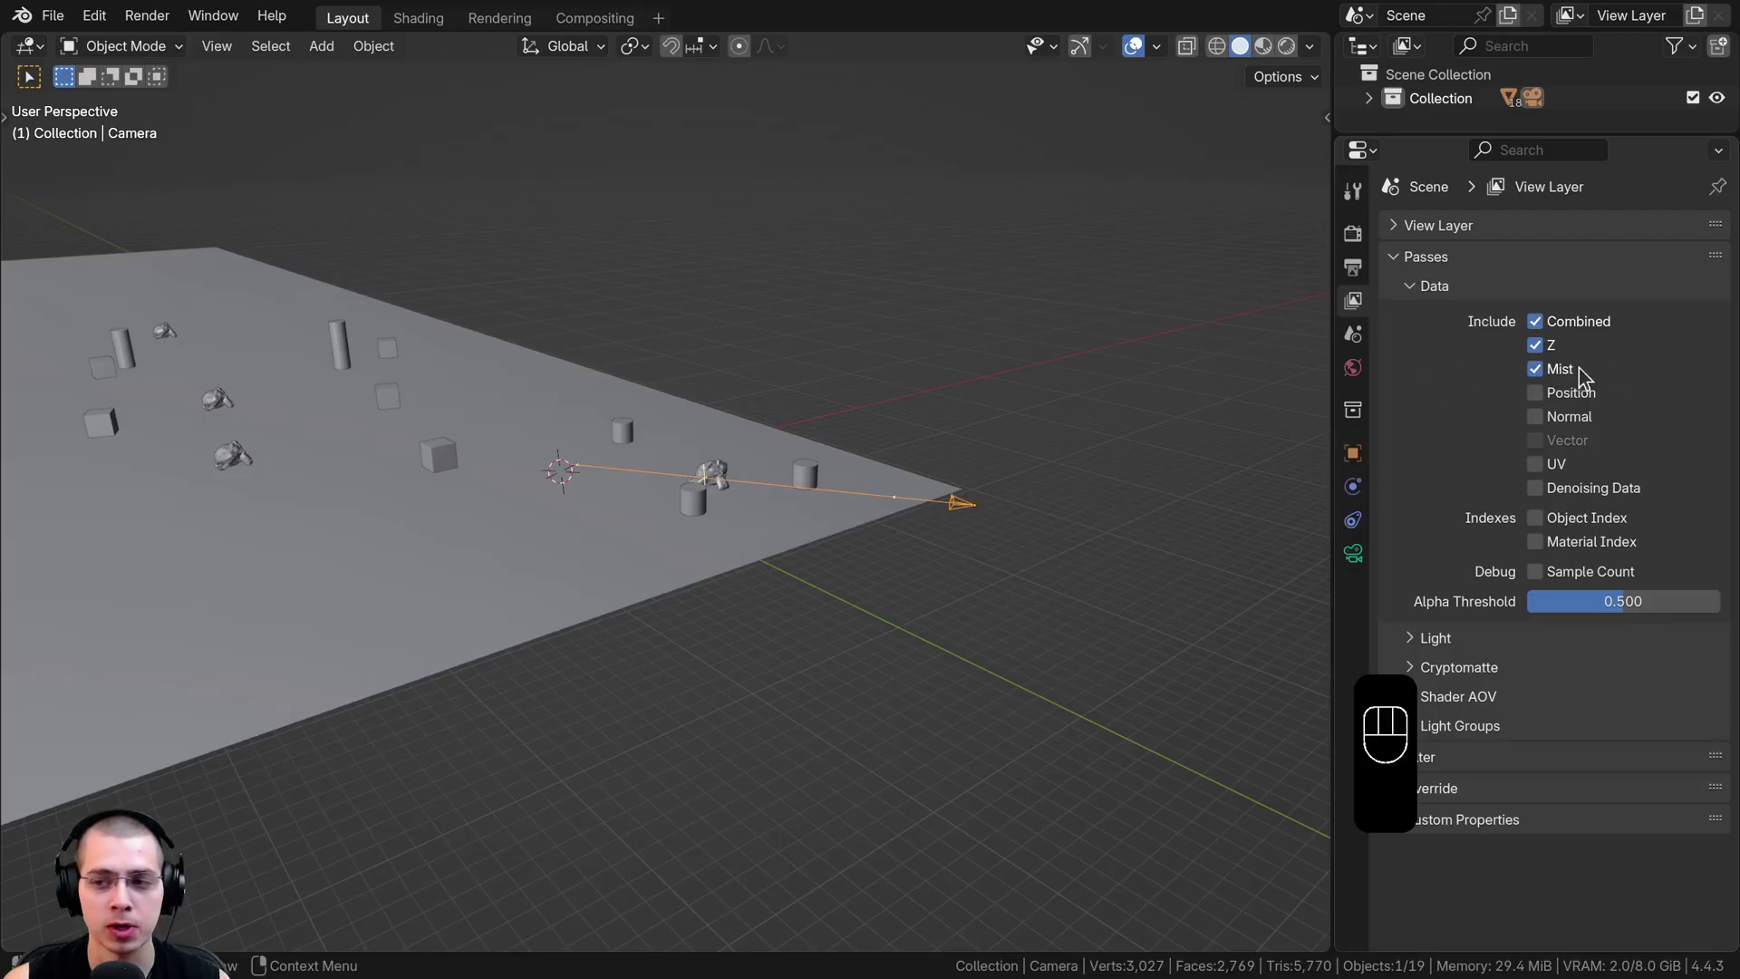
middle_click_drag(632, 372, 739, 377)
scroll(722, 407, "up", 1)
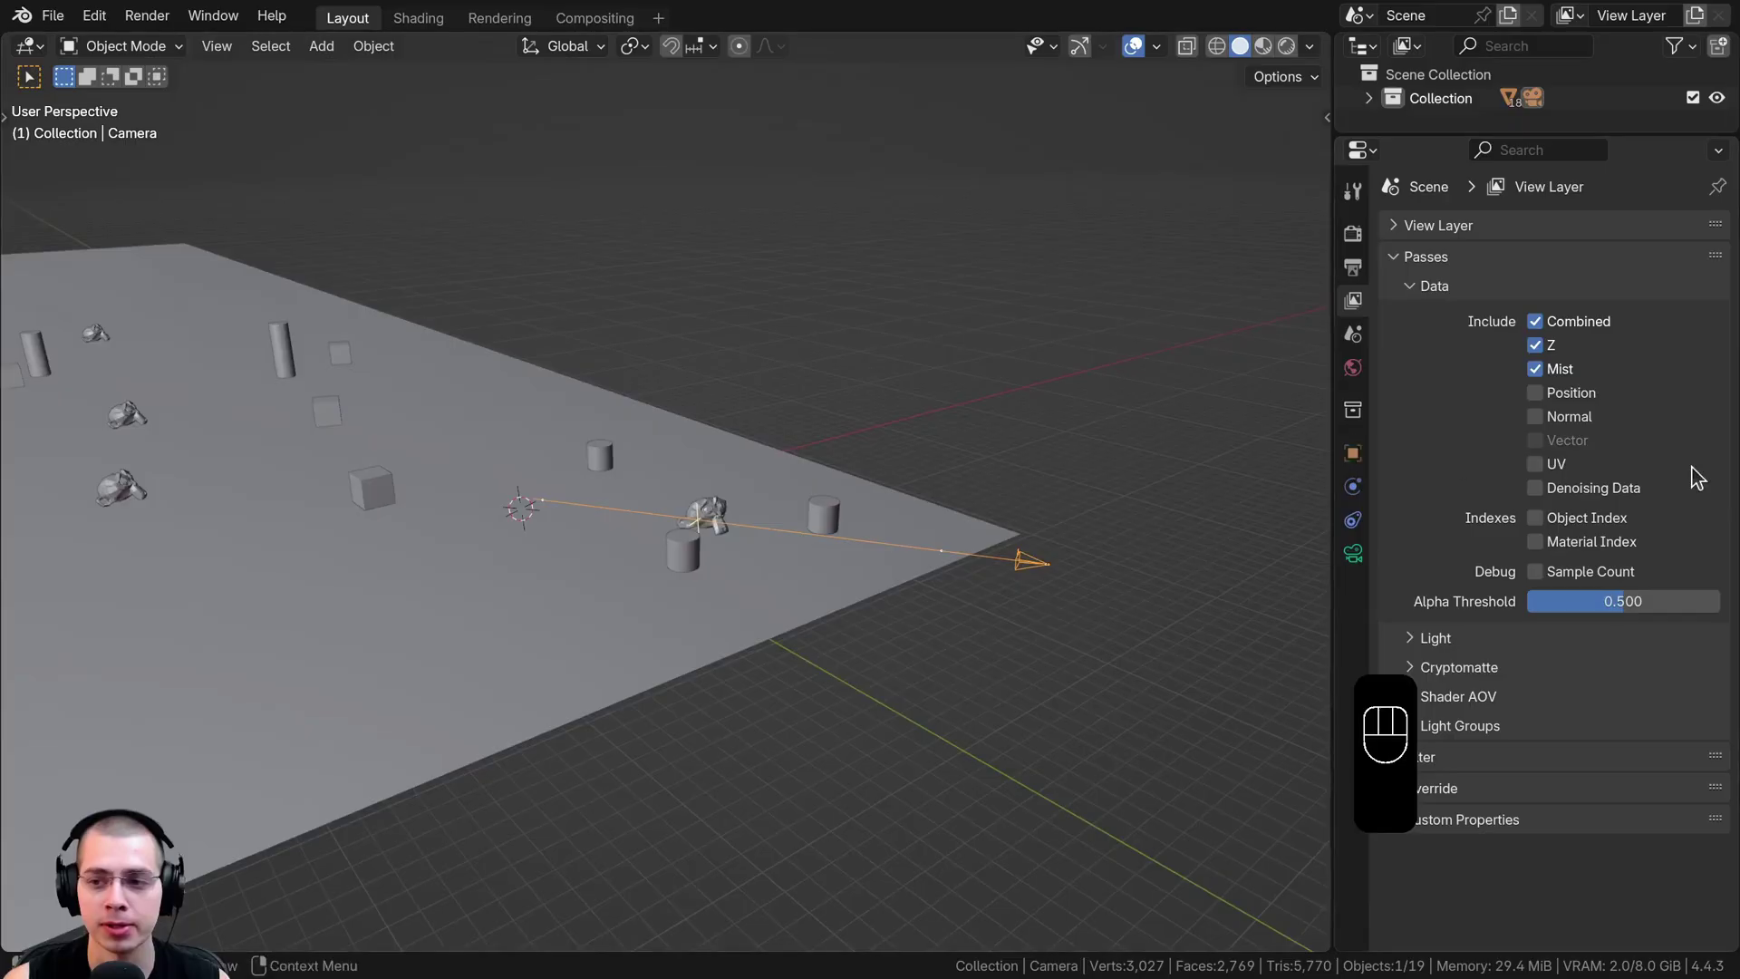
- Show the scene in wireframe and set the world's Mist Pass start distance to 7.2 m
left_click(1353, 368)
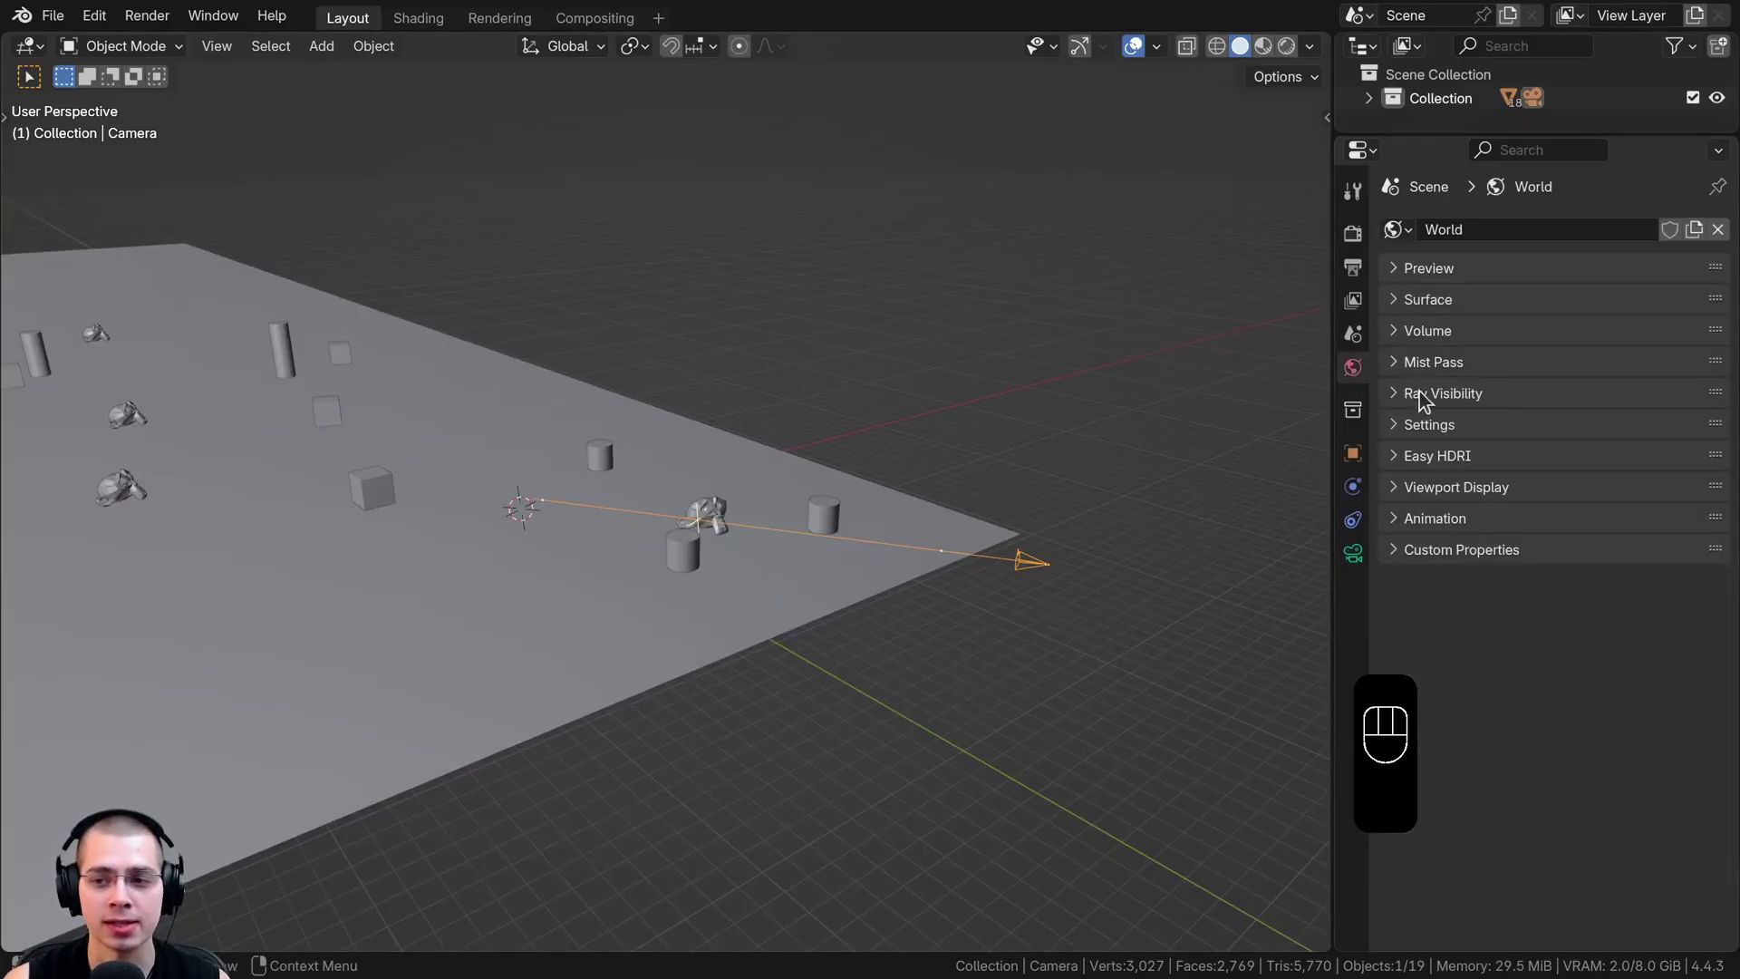
left_click(1396, 358)
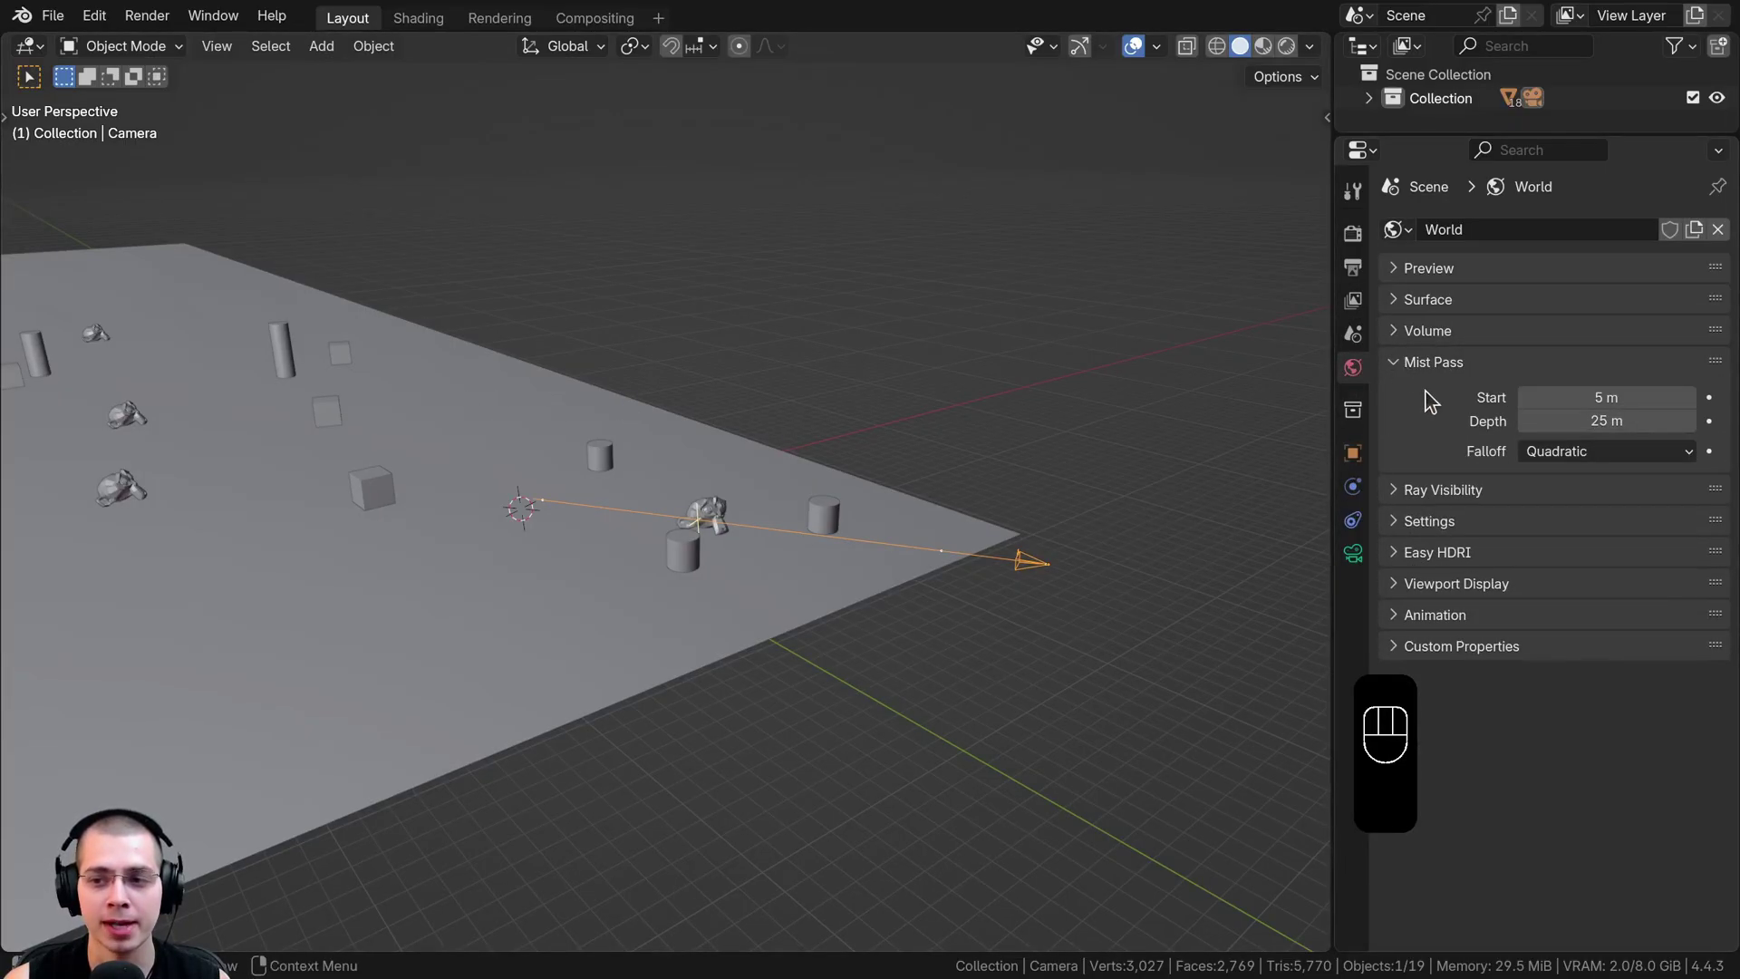
left_click_drag(1606, 397, 1650, 421)
right_click(1616, 400)
right_click(1649, 421)
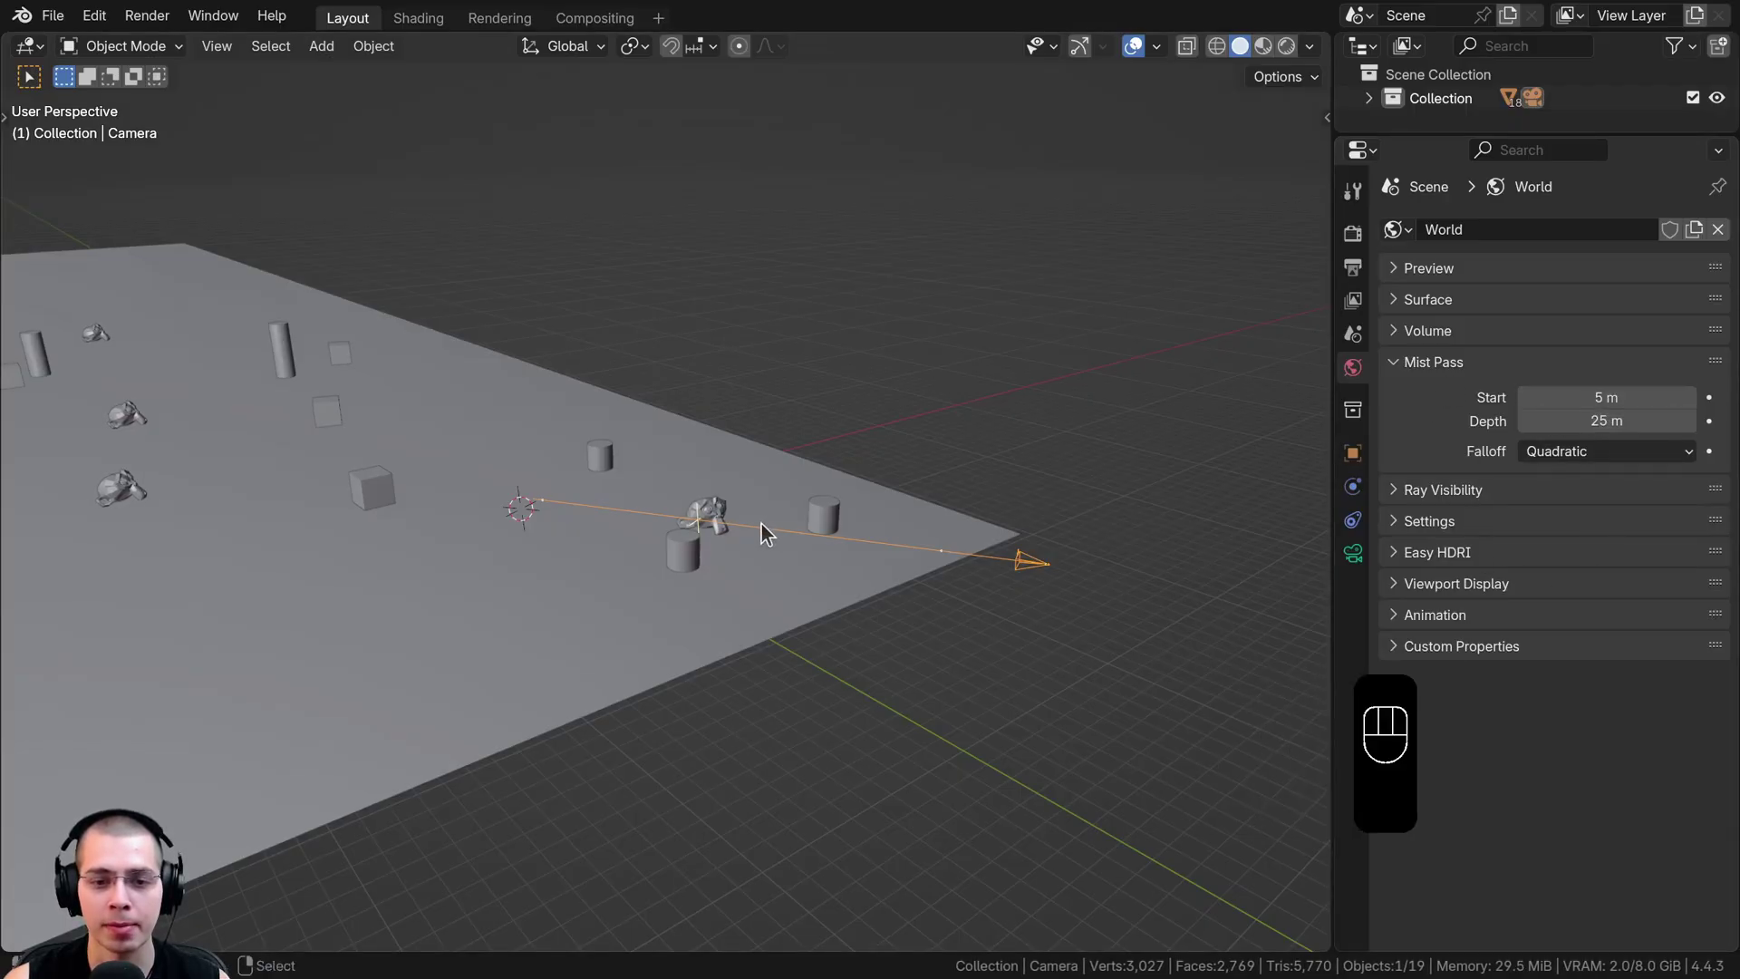
scroll(920, 482, "down", 3)
key("z")
middle_click_drag(498, 460, 757, 517)
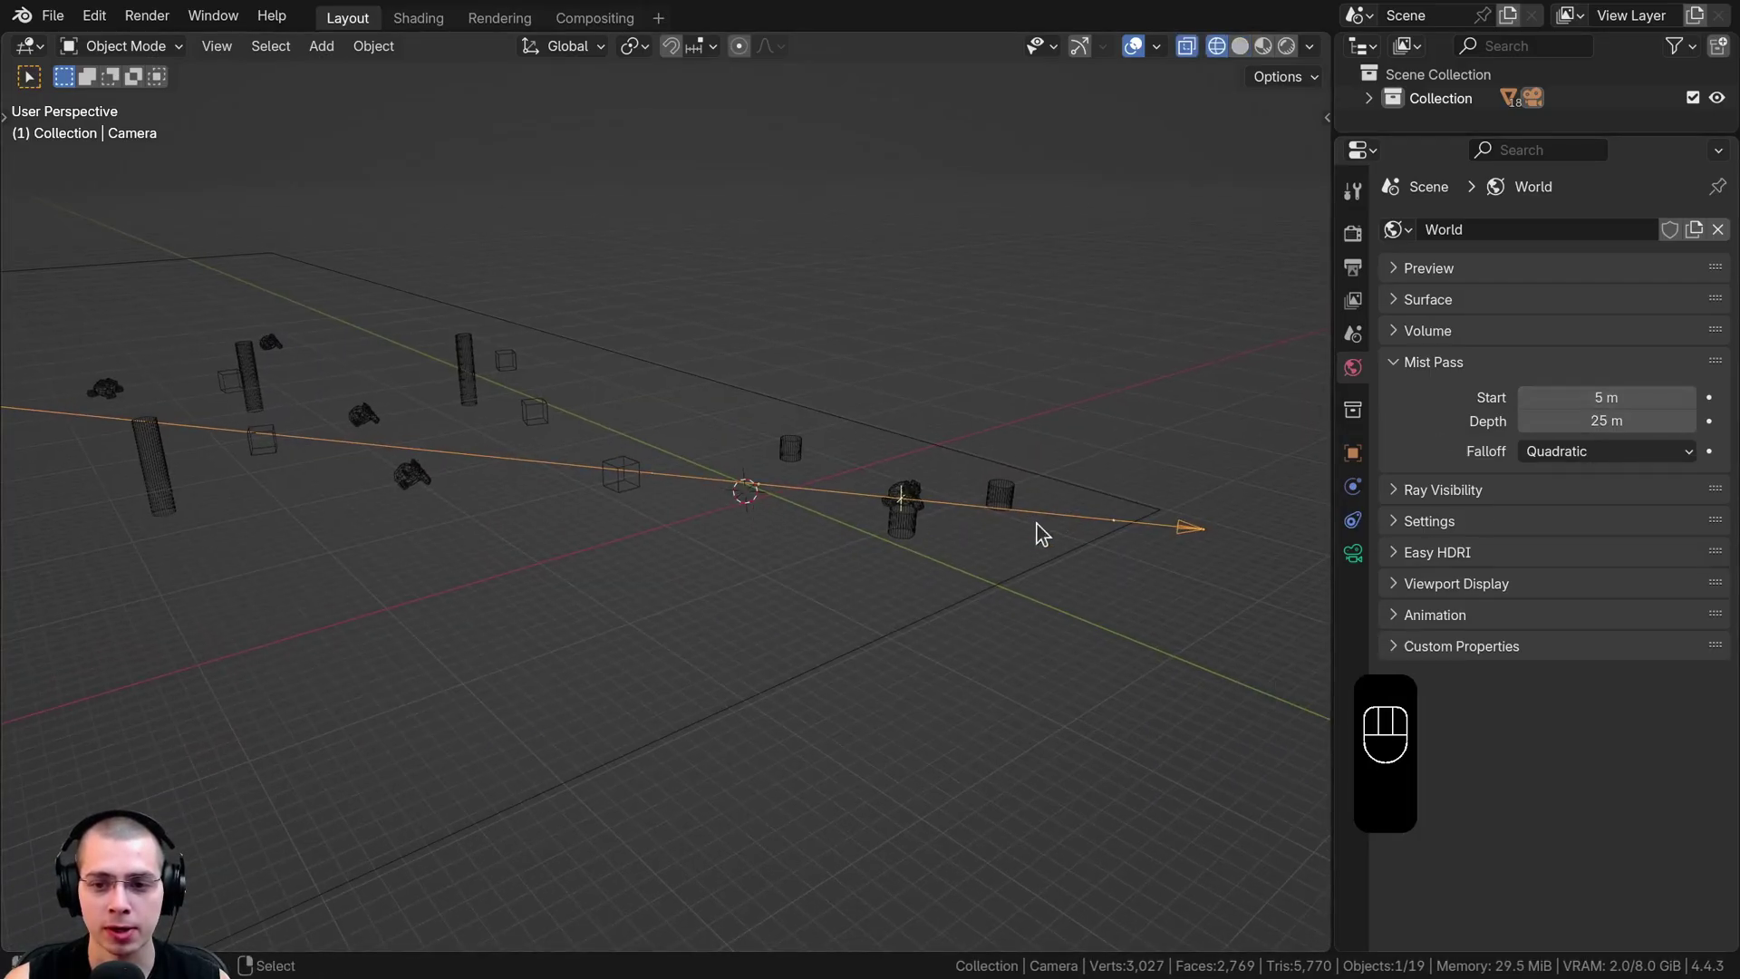
mouse_move(1606, 397)
left_mouse_down()
mouse_move(1631, 397)
mouse_move(1601, 397)
left_mouse_up()
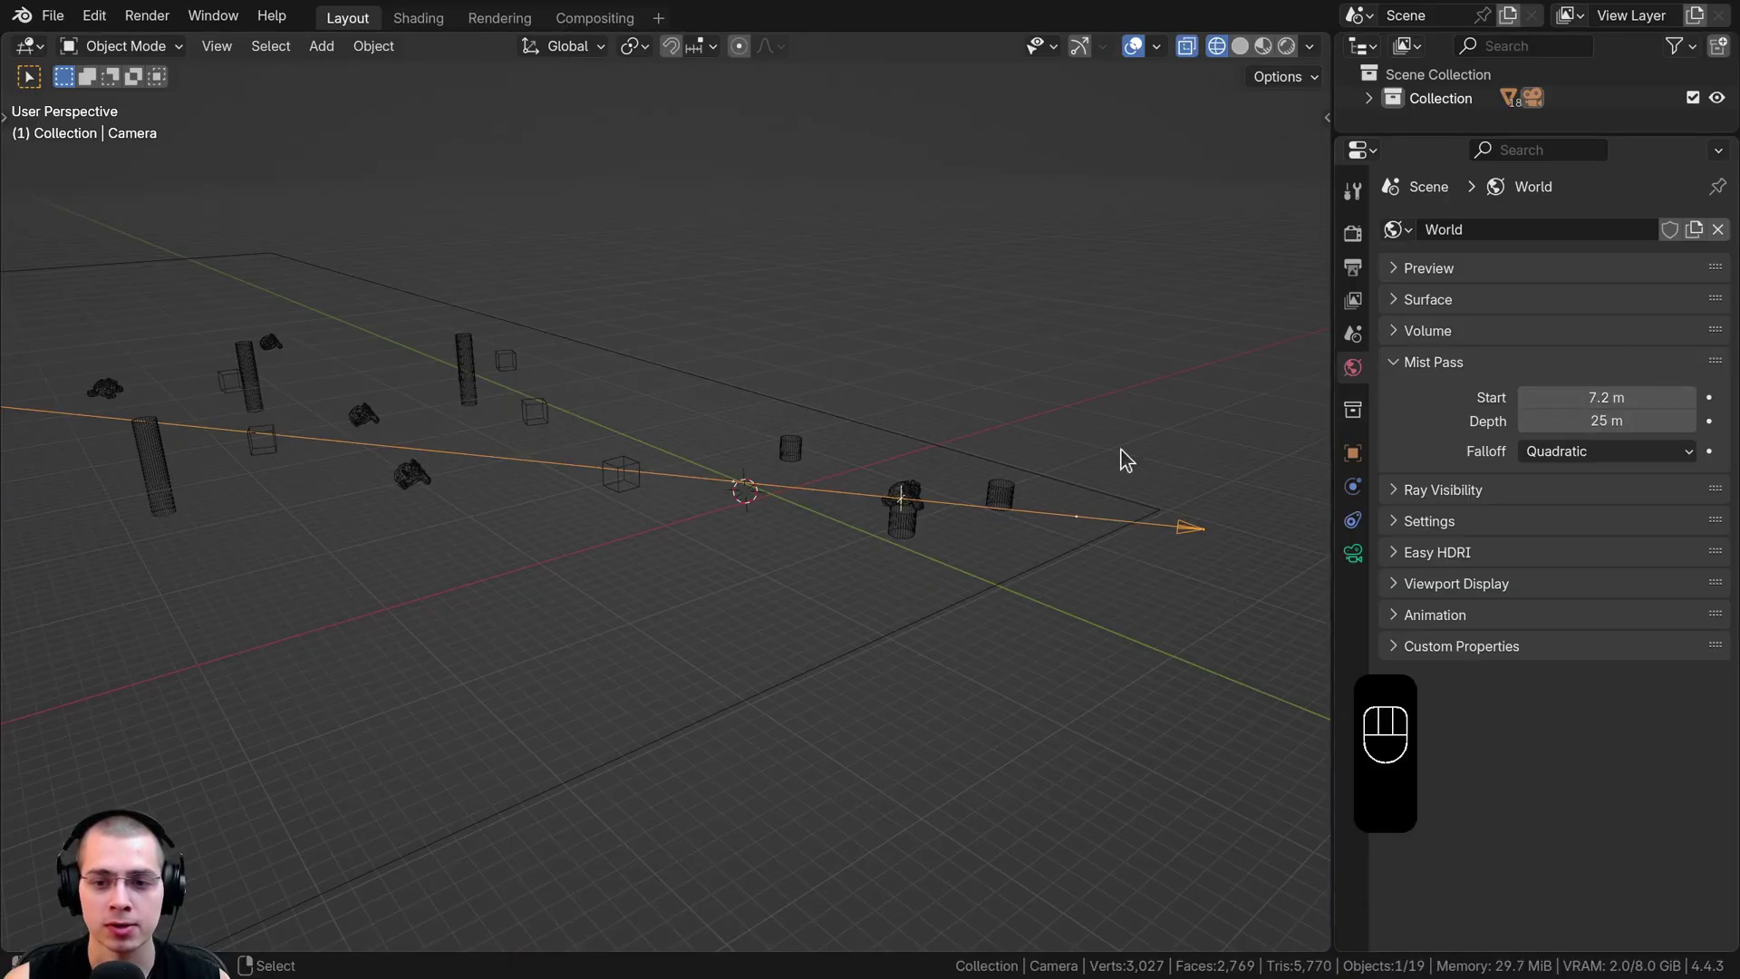
- Try different depth values for the world's Mist Pass and set the depth to 118 m
middle_click_drag(1019, 517, 1066, 514)
left_click_drag(1600, 421, 1629, 421)
scroll(573, 499, "down", 2)
middle_click_drag(462, 454, 629, 454, "shift")
middle_click_drag(391, 455, 556, 532, "shift")
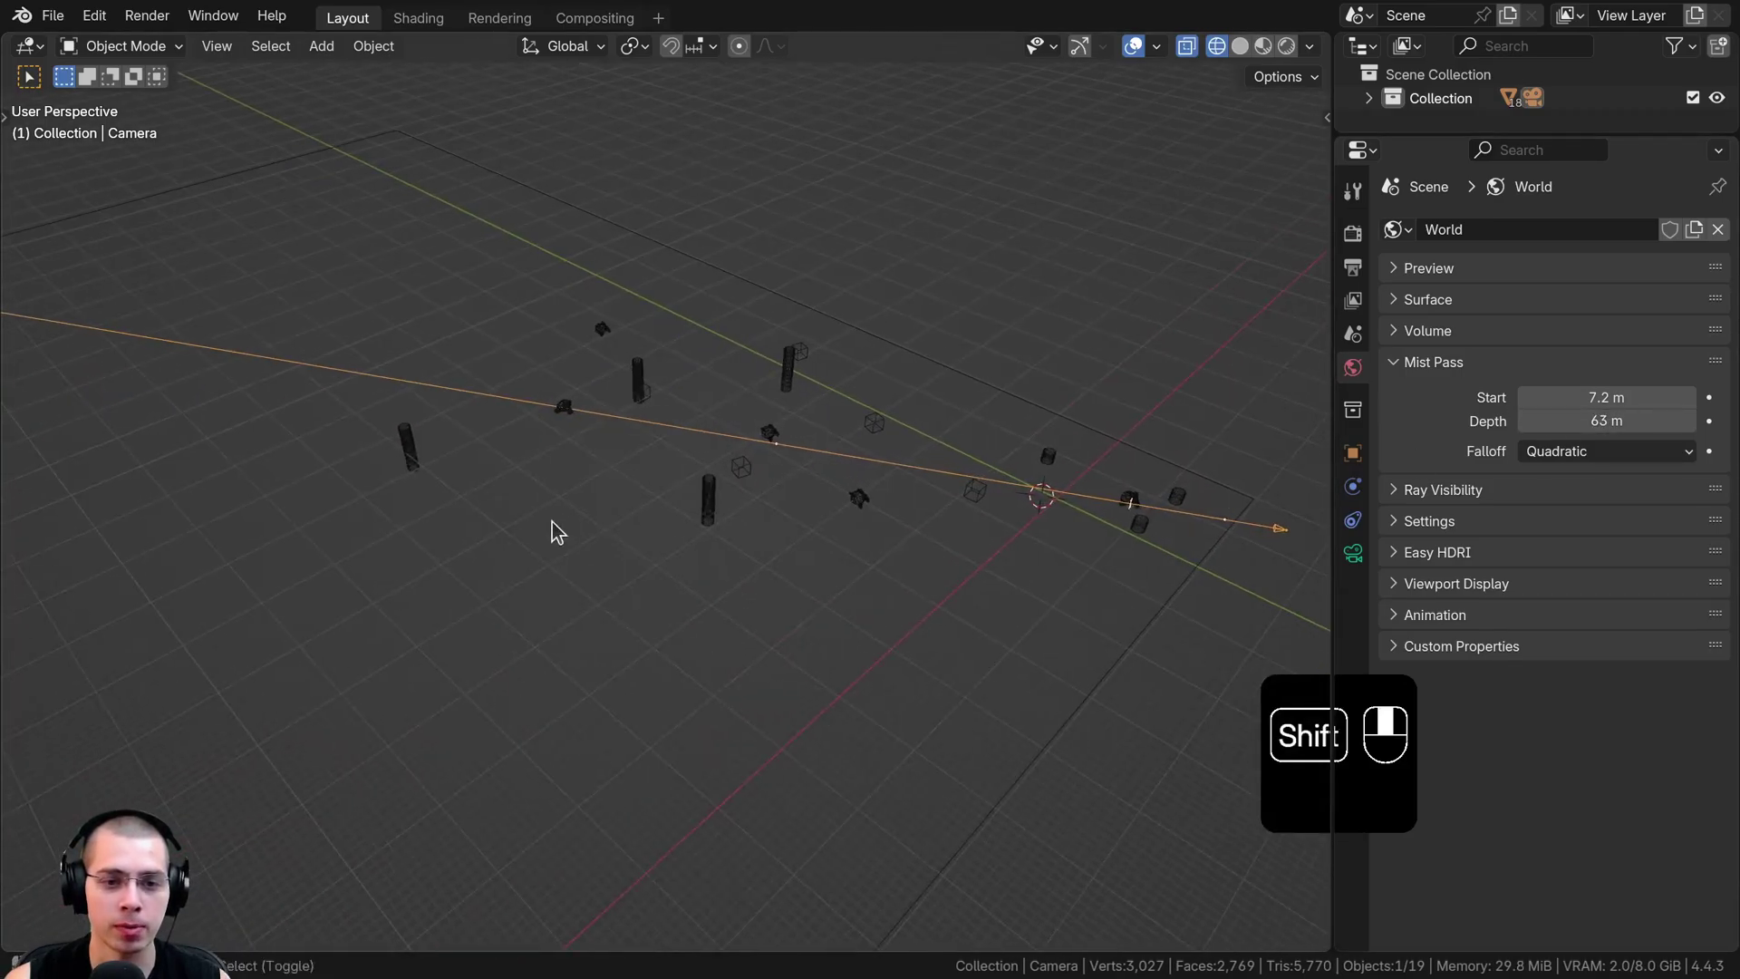
left_click_drag(1600, 420, 1600, 421)
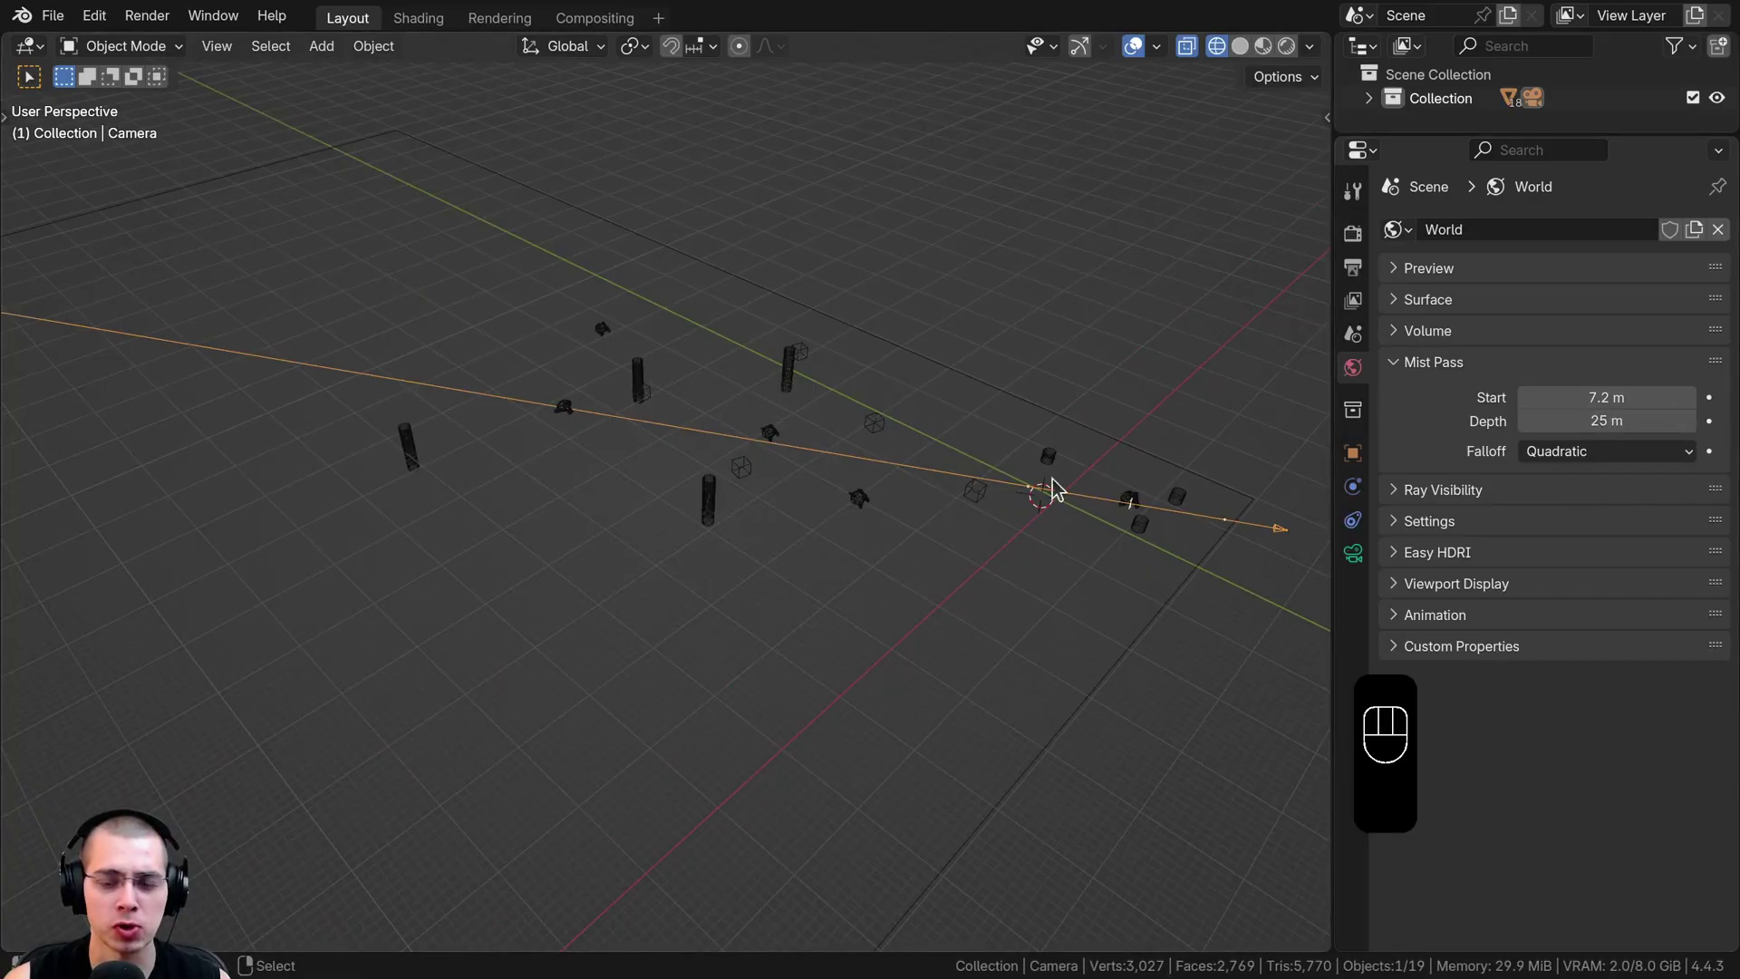
left_click_drag(1600, 420, 1600, 421)
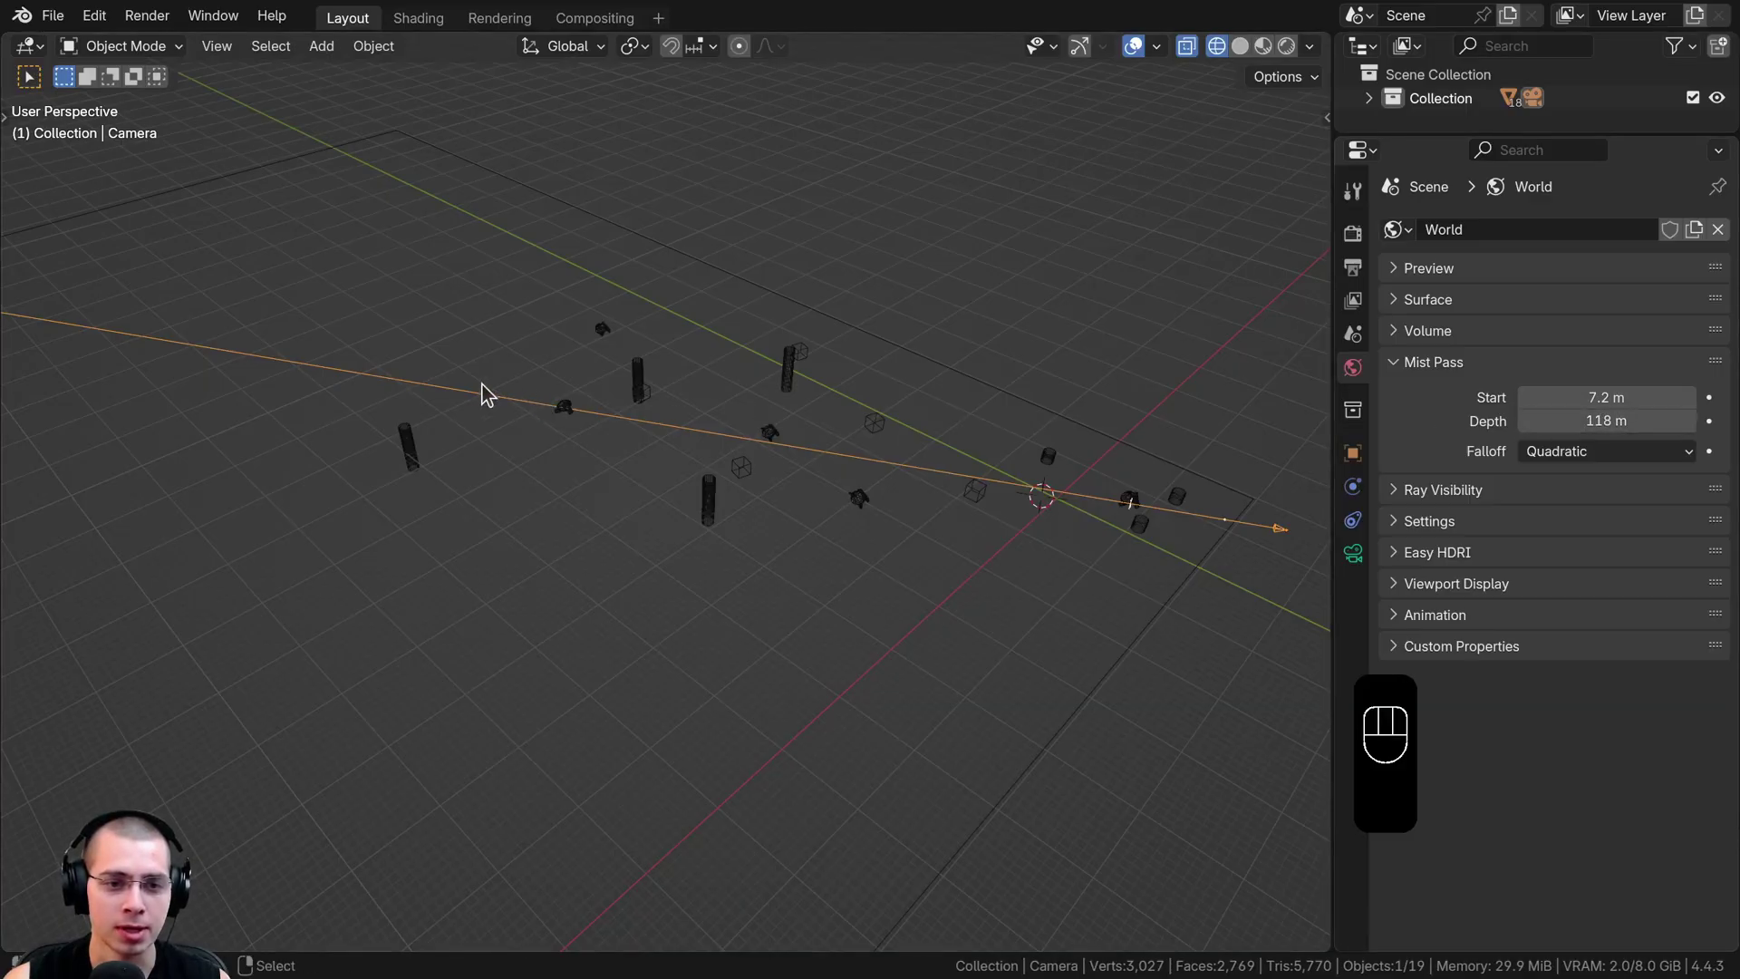
middle_click_drag(462, 387, 507, 533)
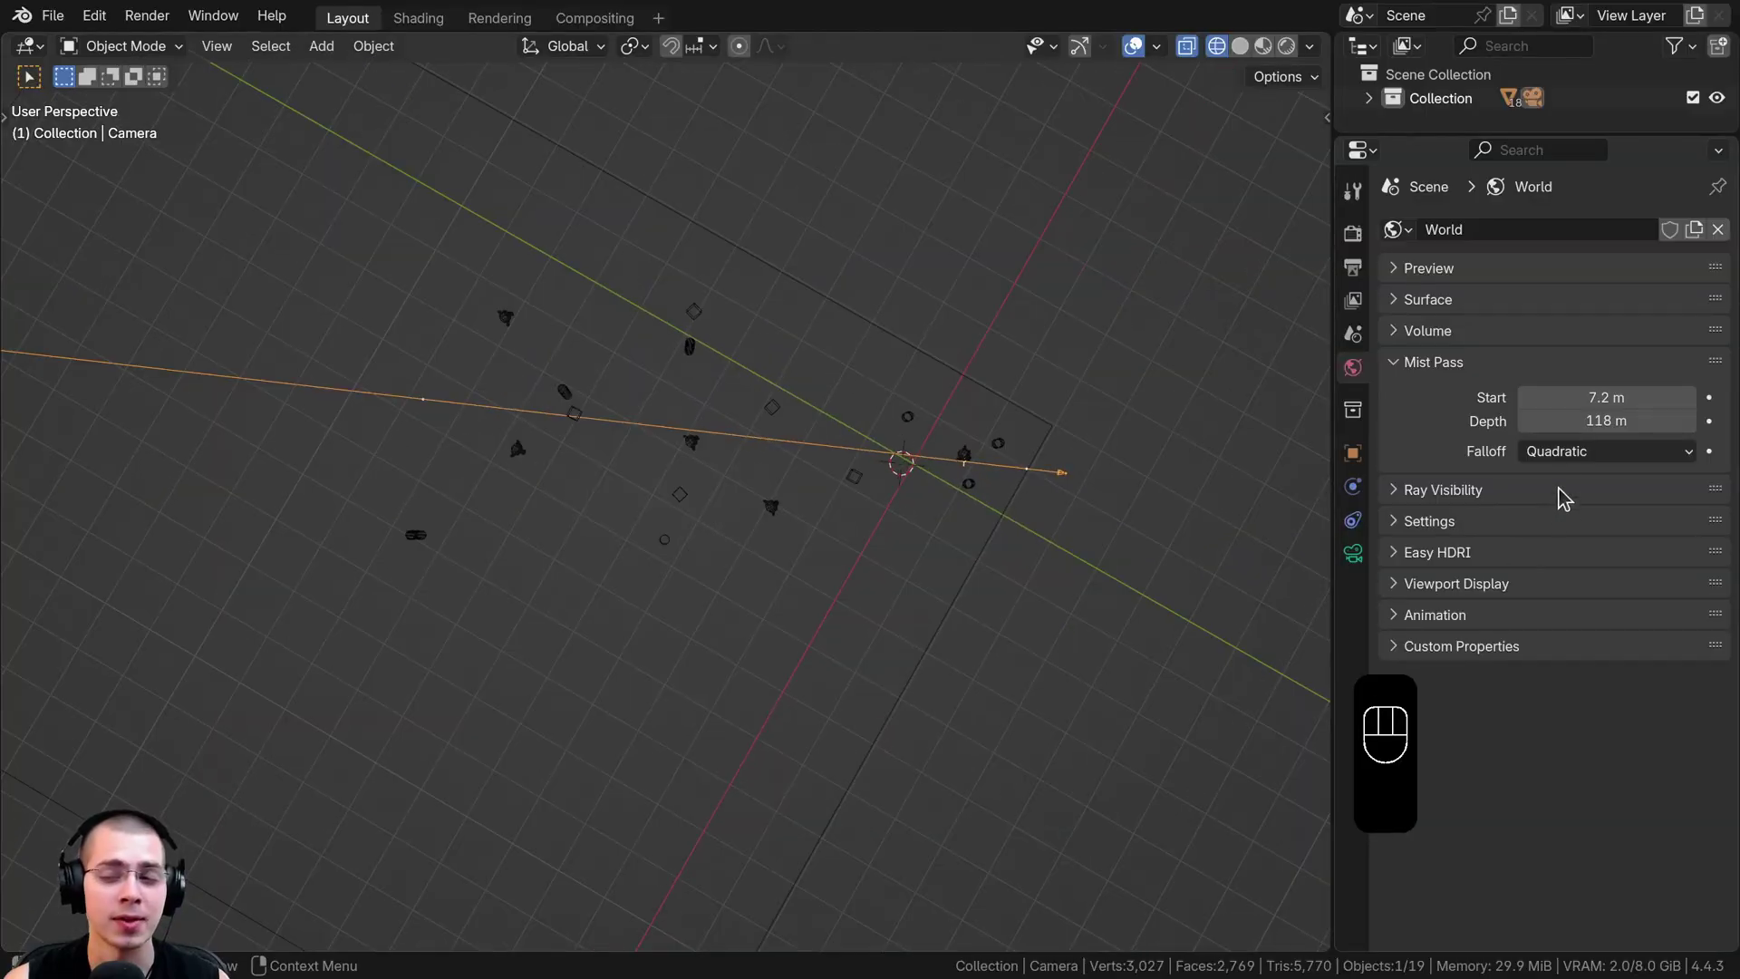
left_click(1570, 464)
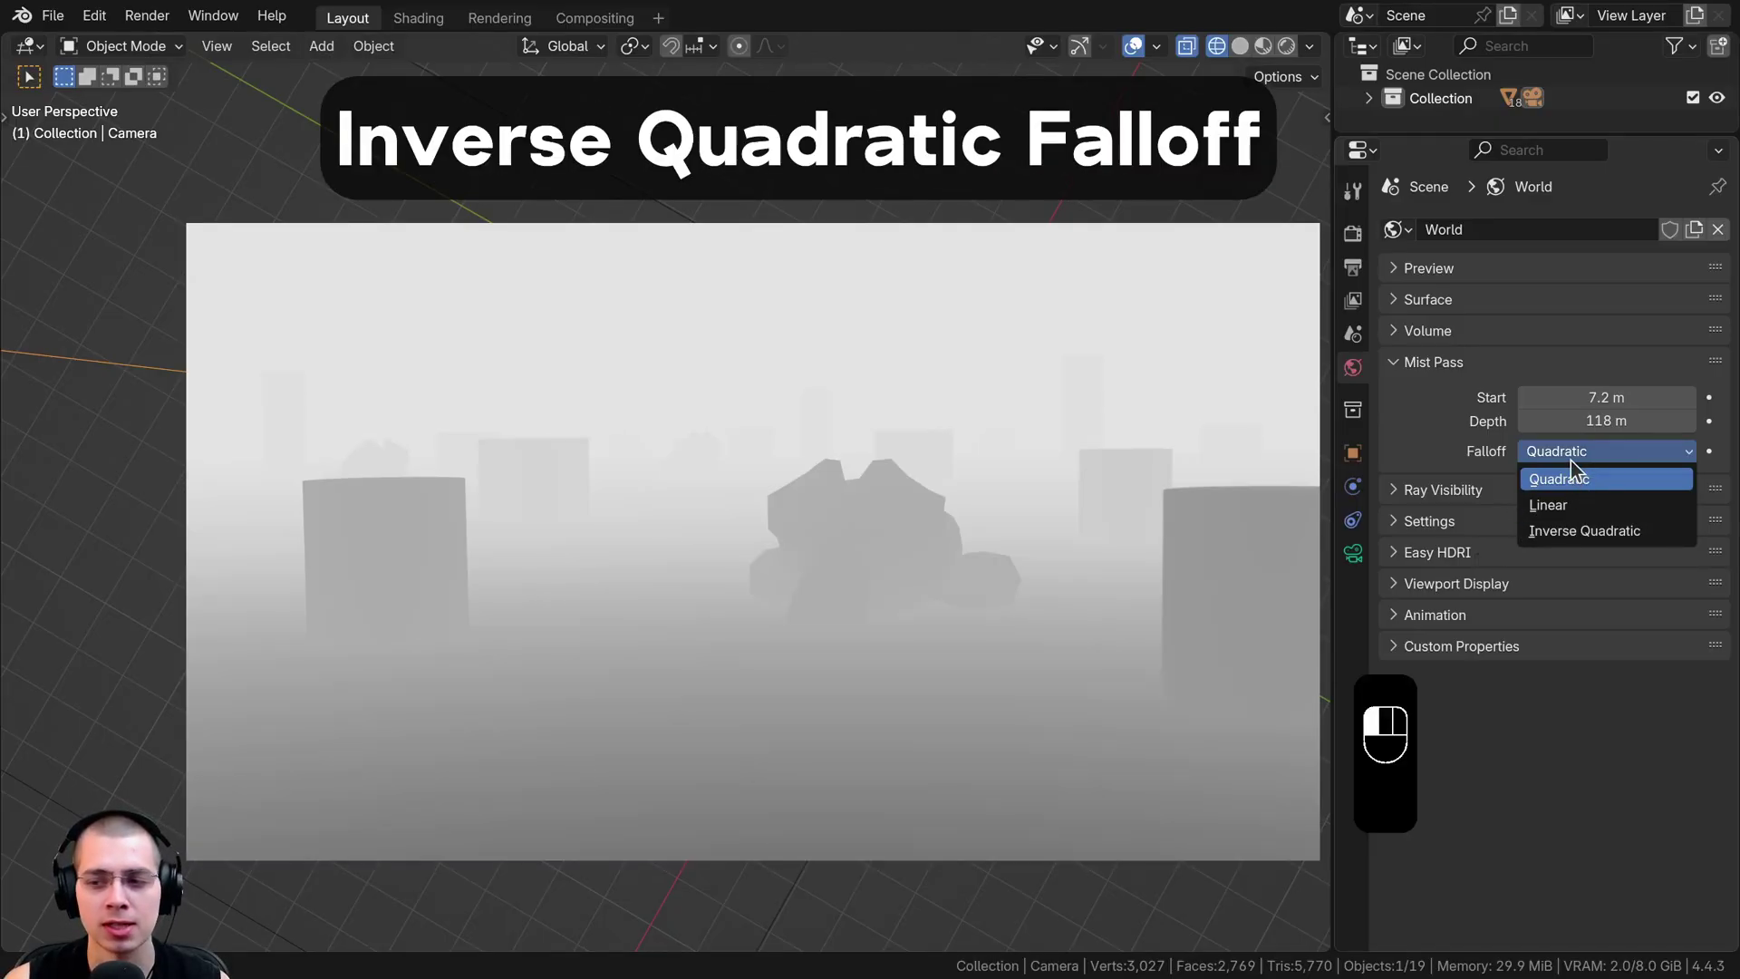
left_click(1569, 451)
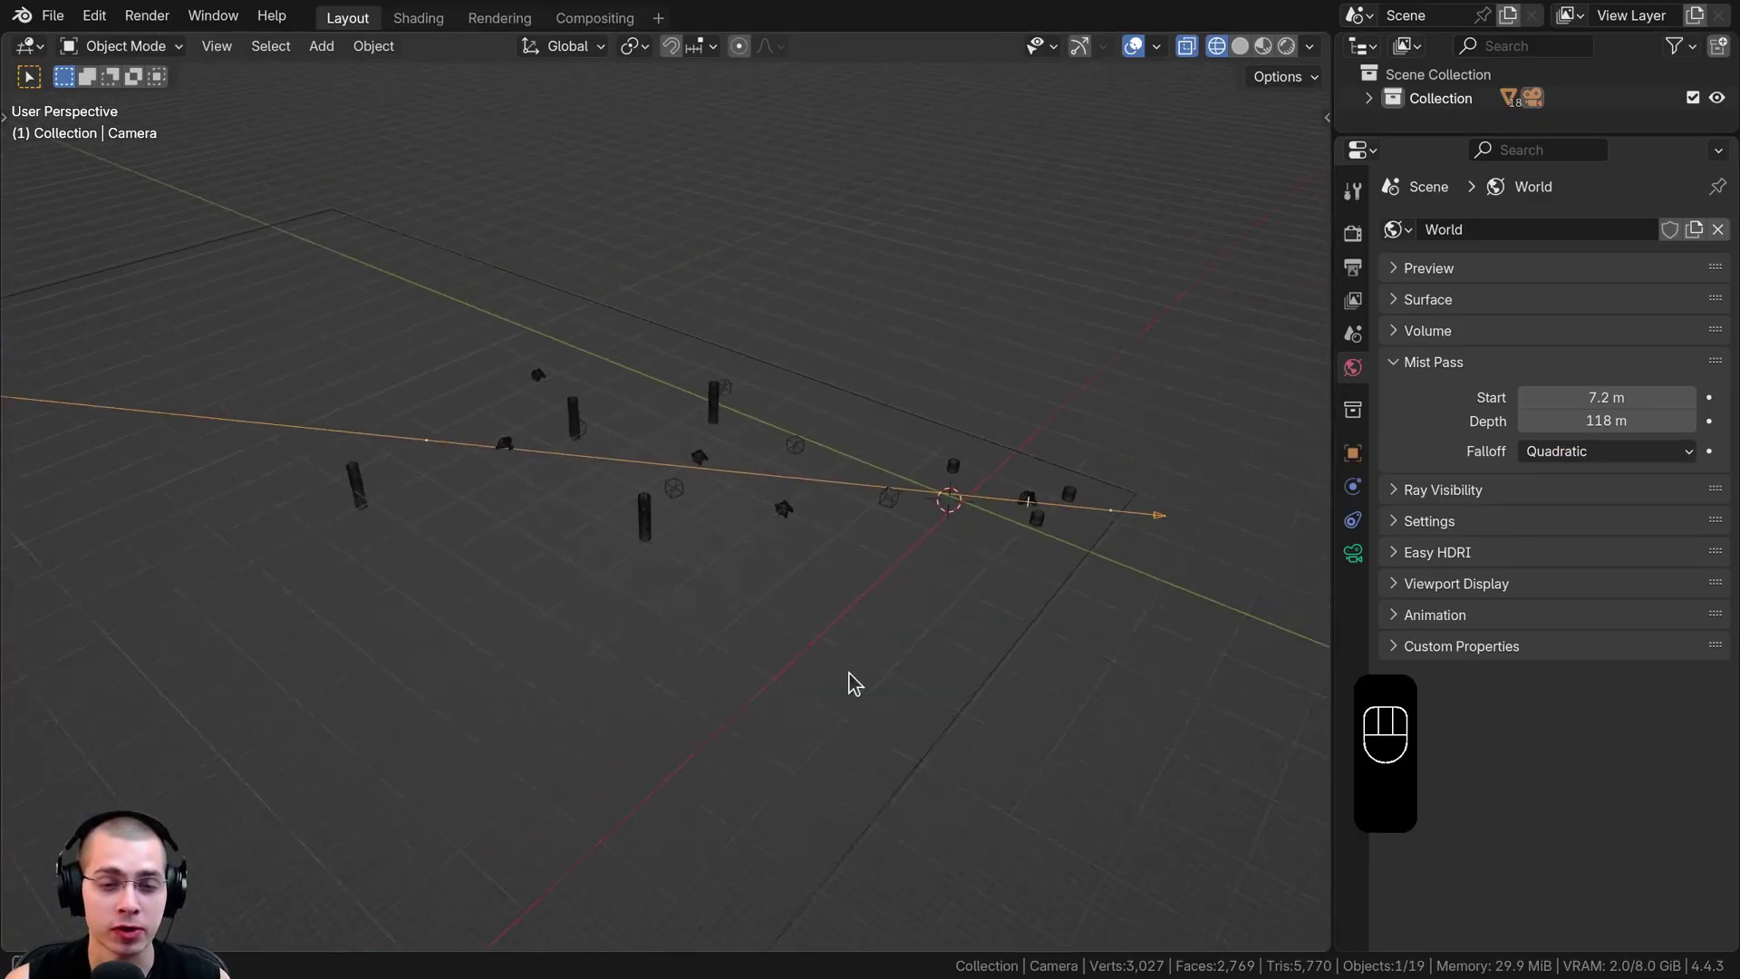
- Look through the camera in solid shading and render the current frame
key("KP_0")
middle_click_drag(861, 675, 700, 568, "shift")
key("z")
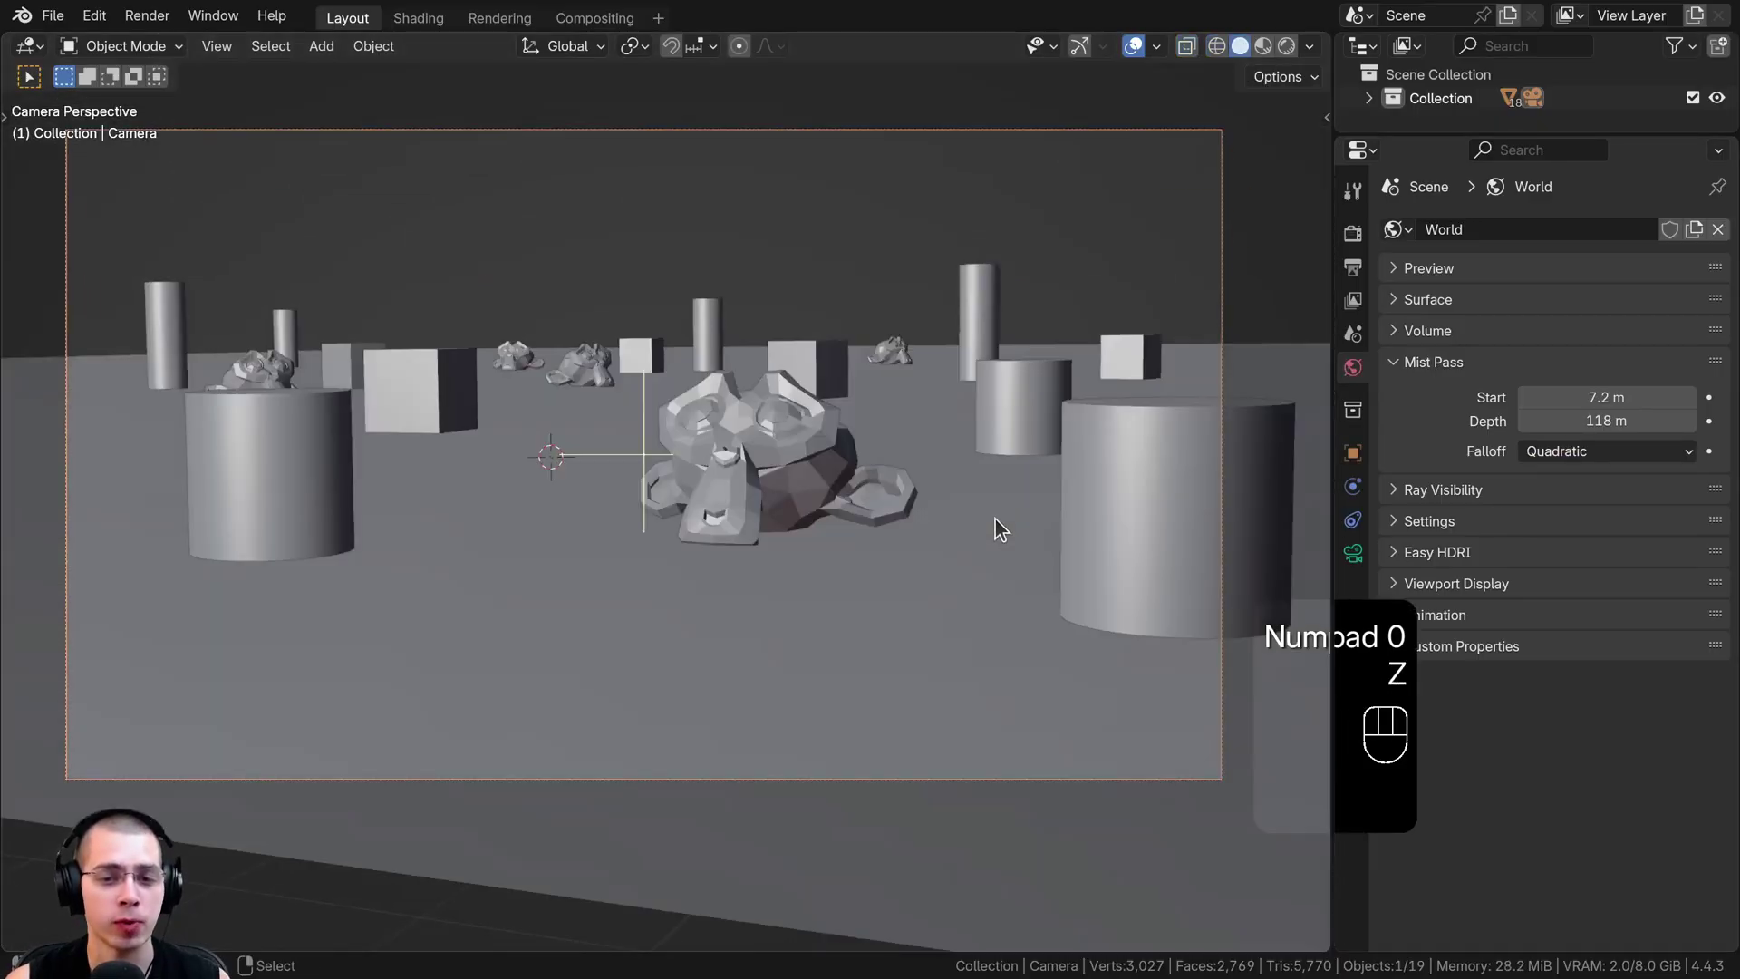
middle_click_drag(652, 437, 662, 466, "shift")
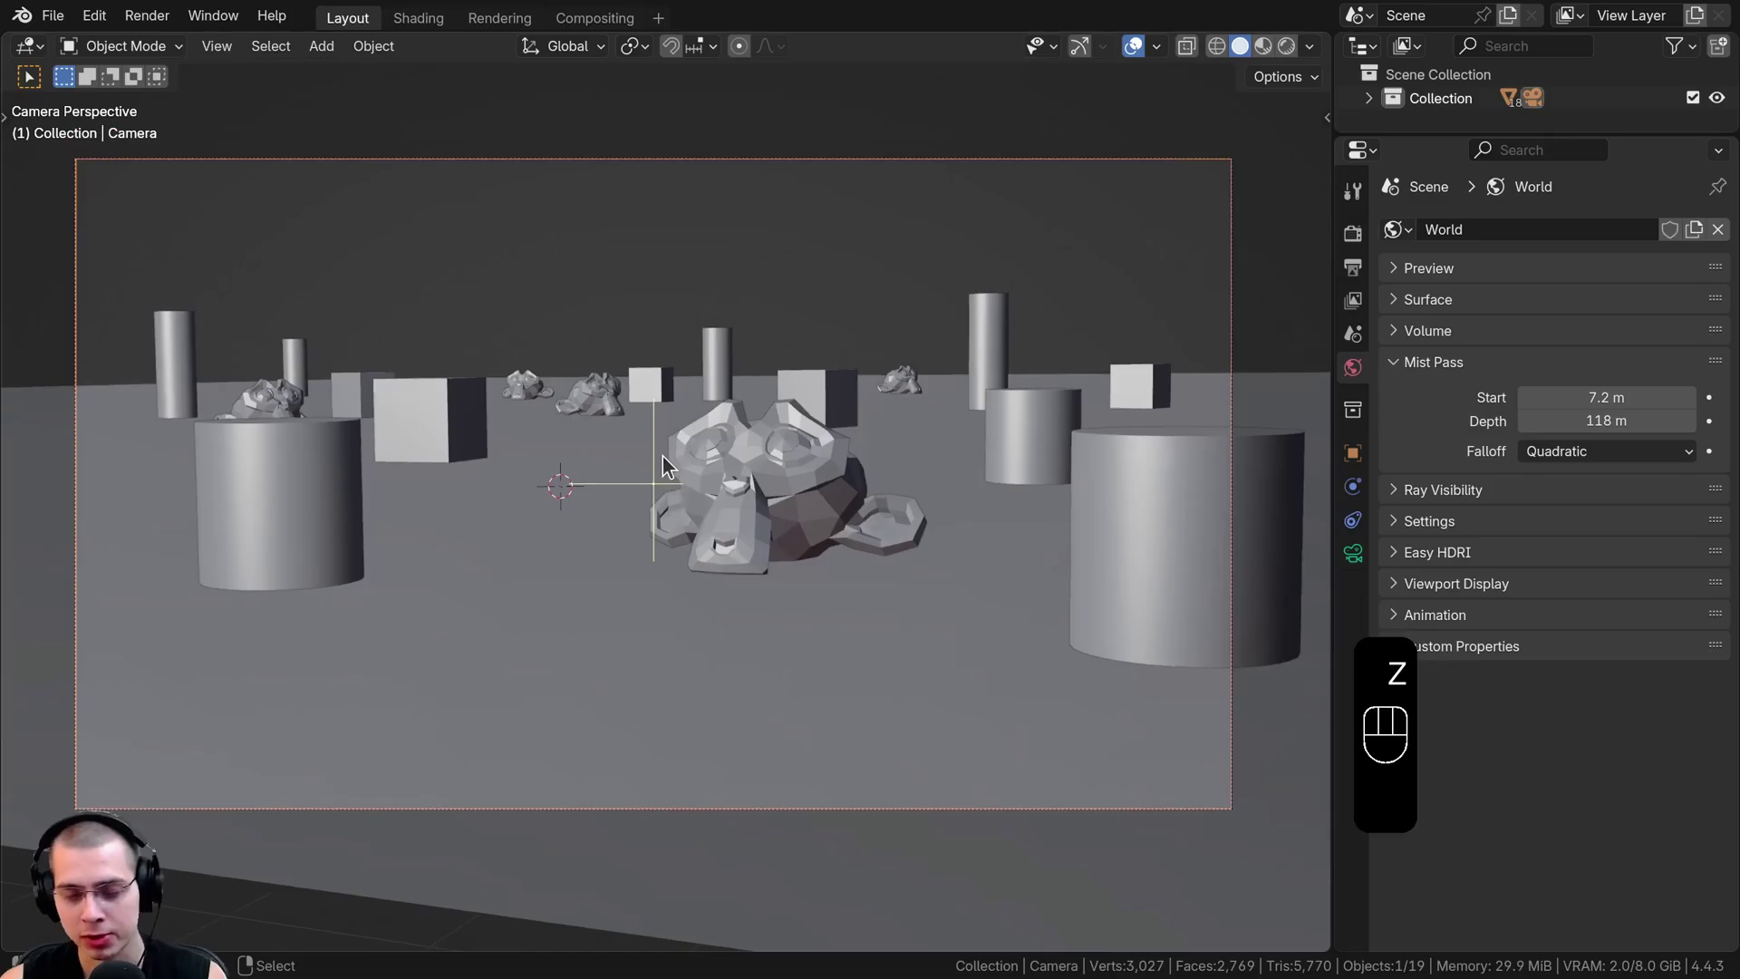
key("F12")
scroll(700, 336, "down", 1)
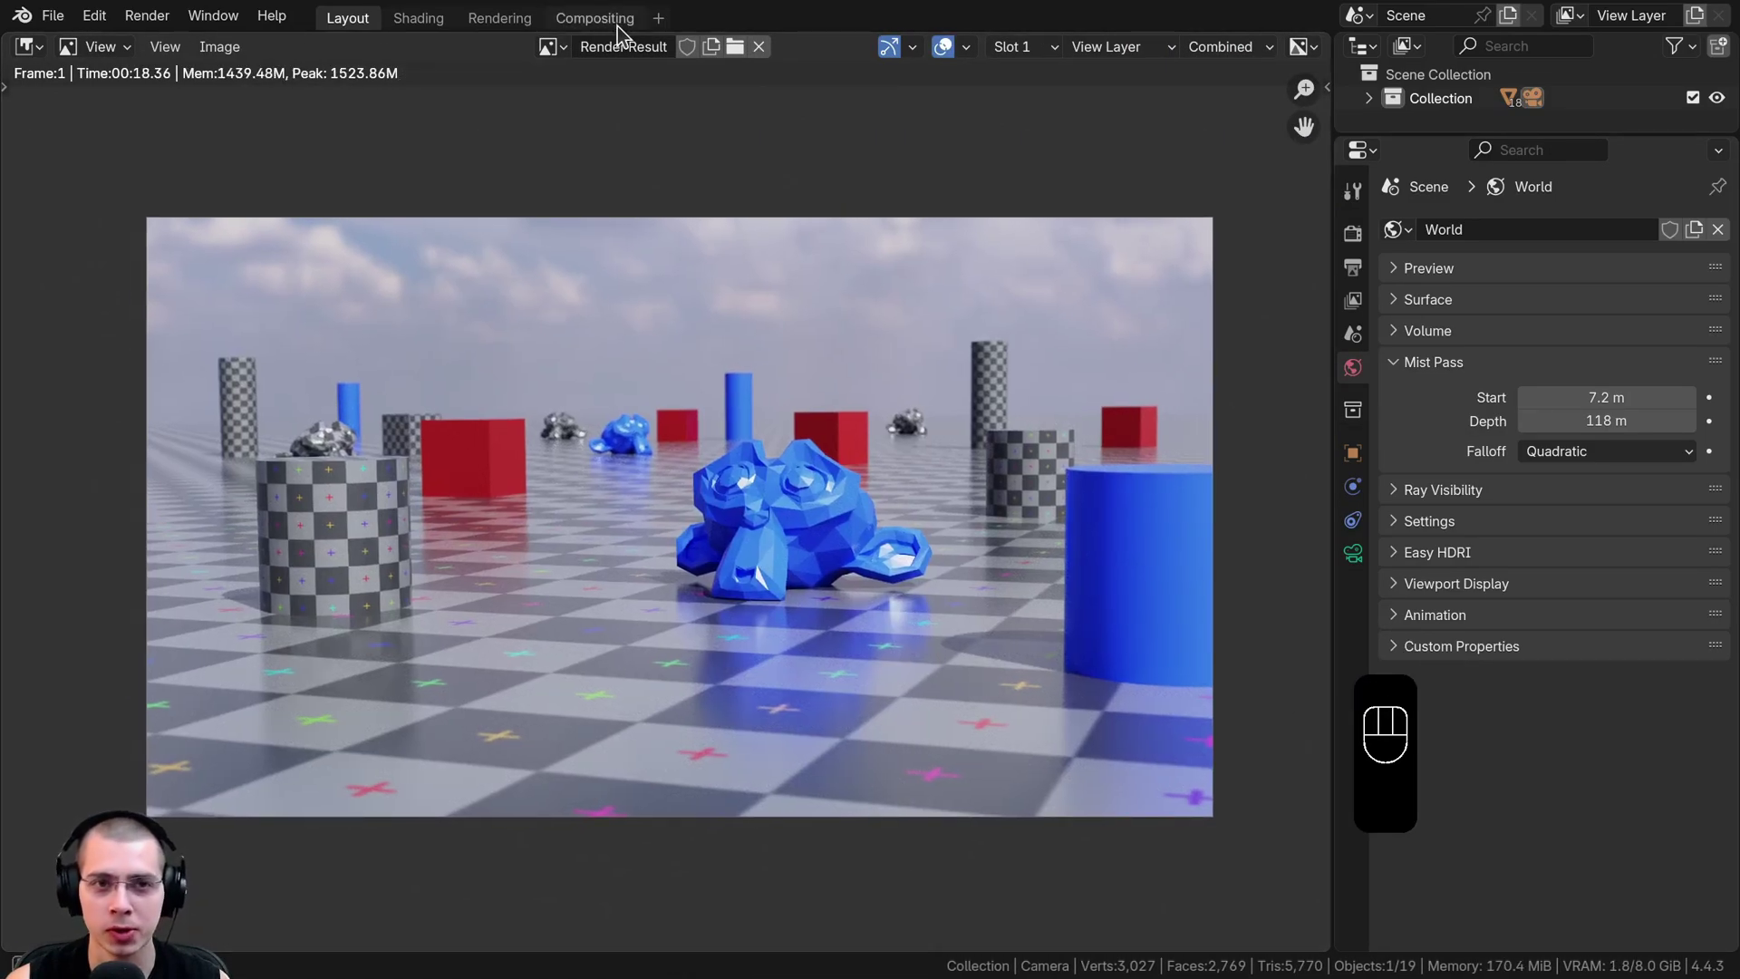
- Go to the Compositing workspace, enable nodes, and move the Render Layers node away from the Composite node
left_click(594, 18)
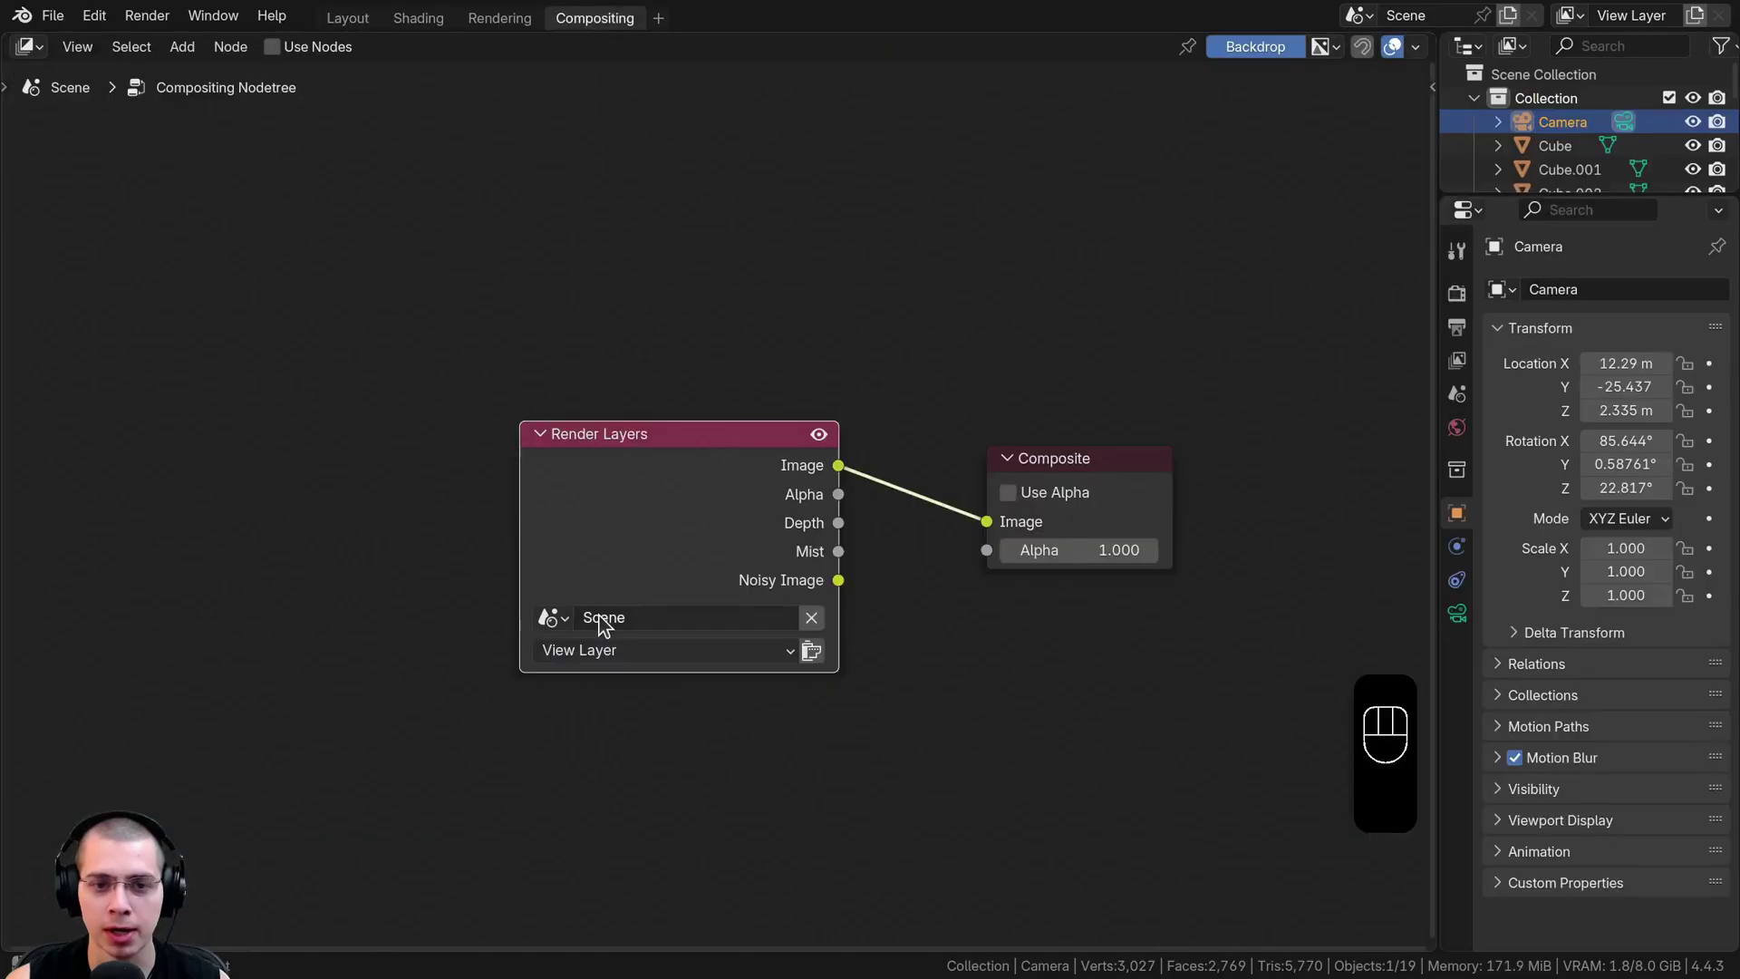
middle_click_drag(599, 611, 559, 527)
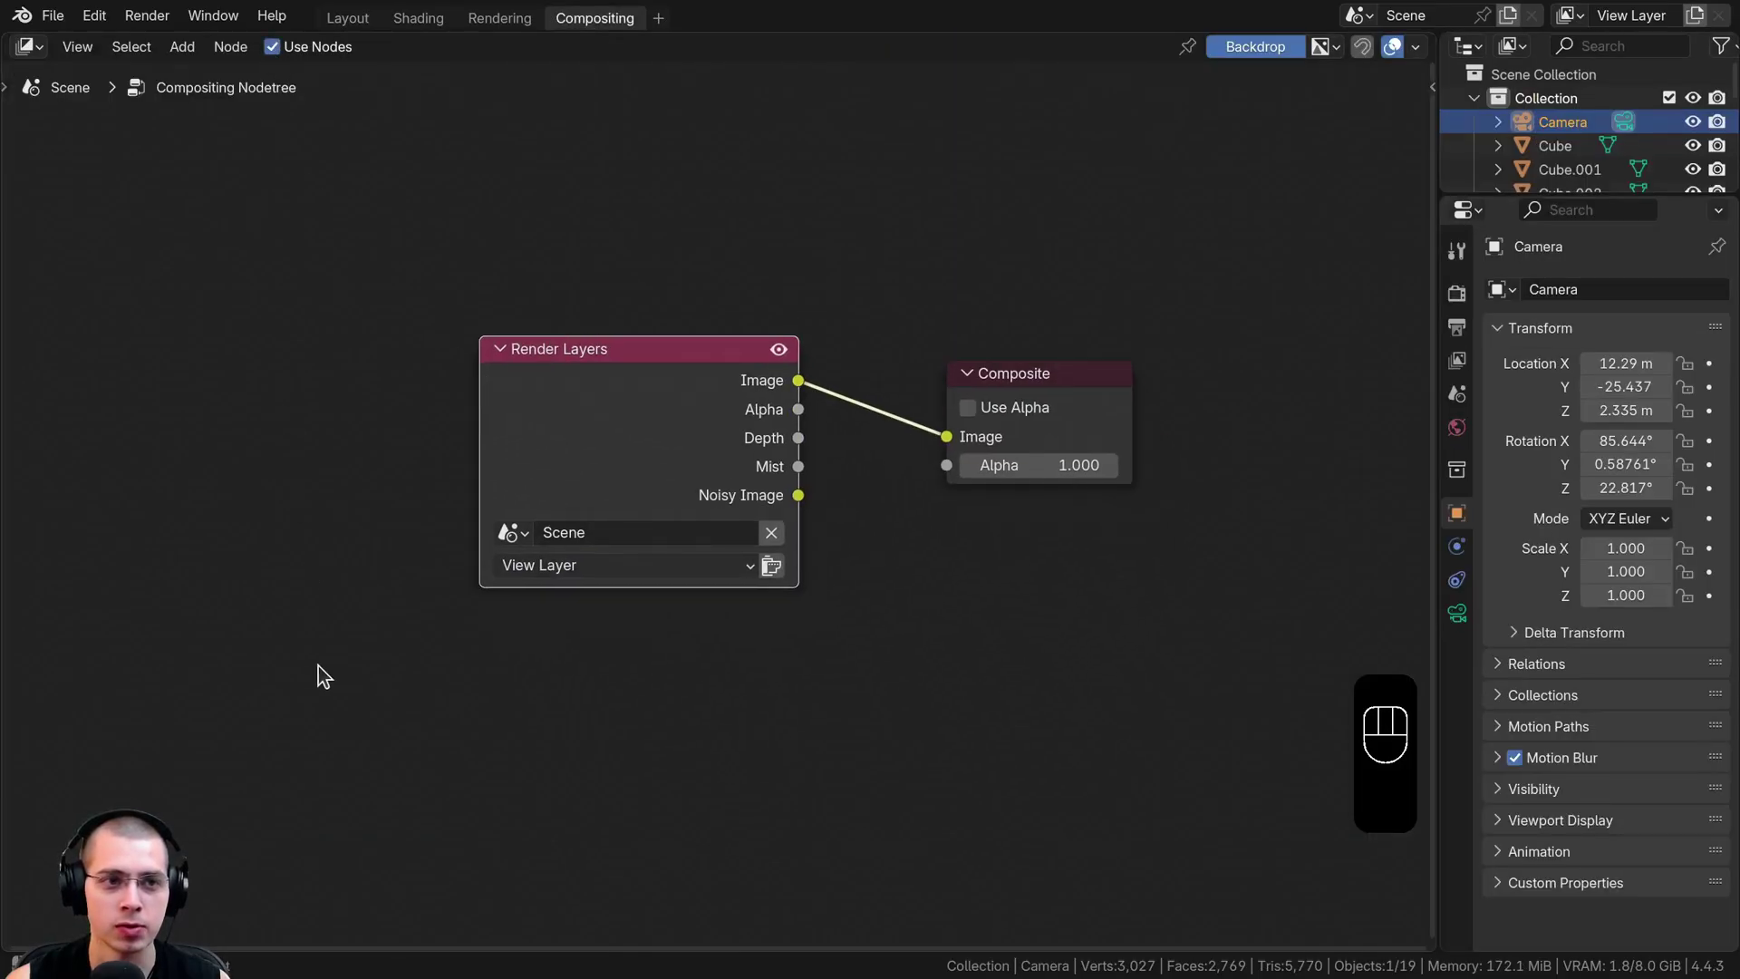
left_click_drag(649, 454, 440, 454)
scroll(785, 497, "down", 1)
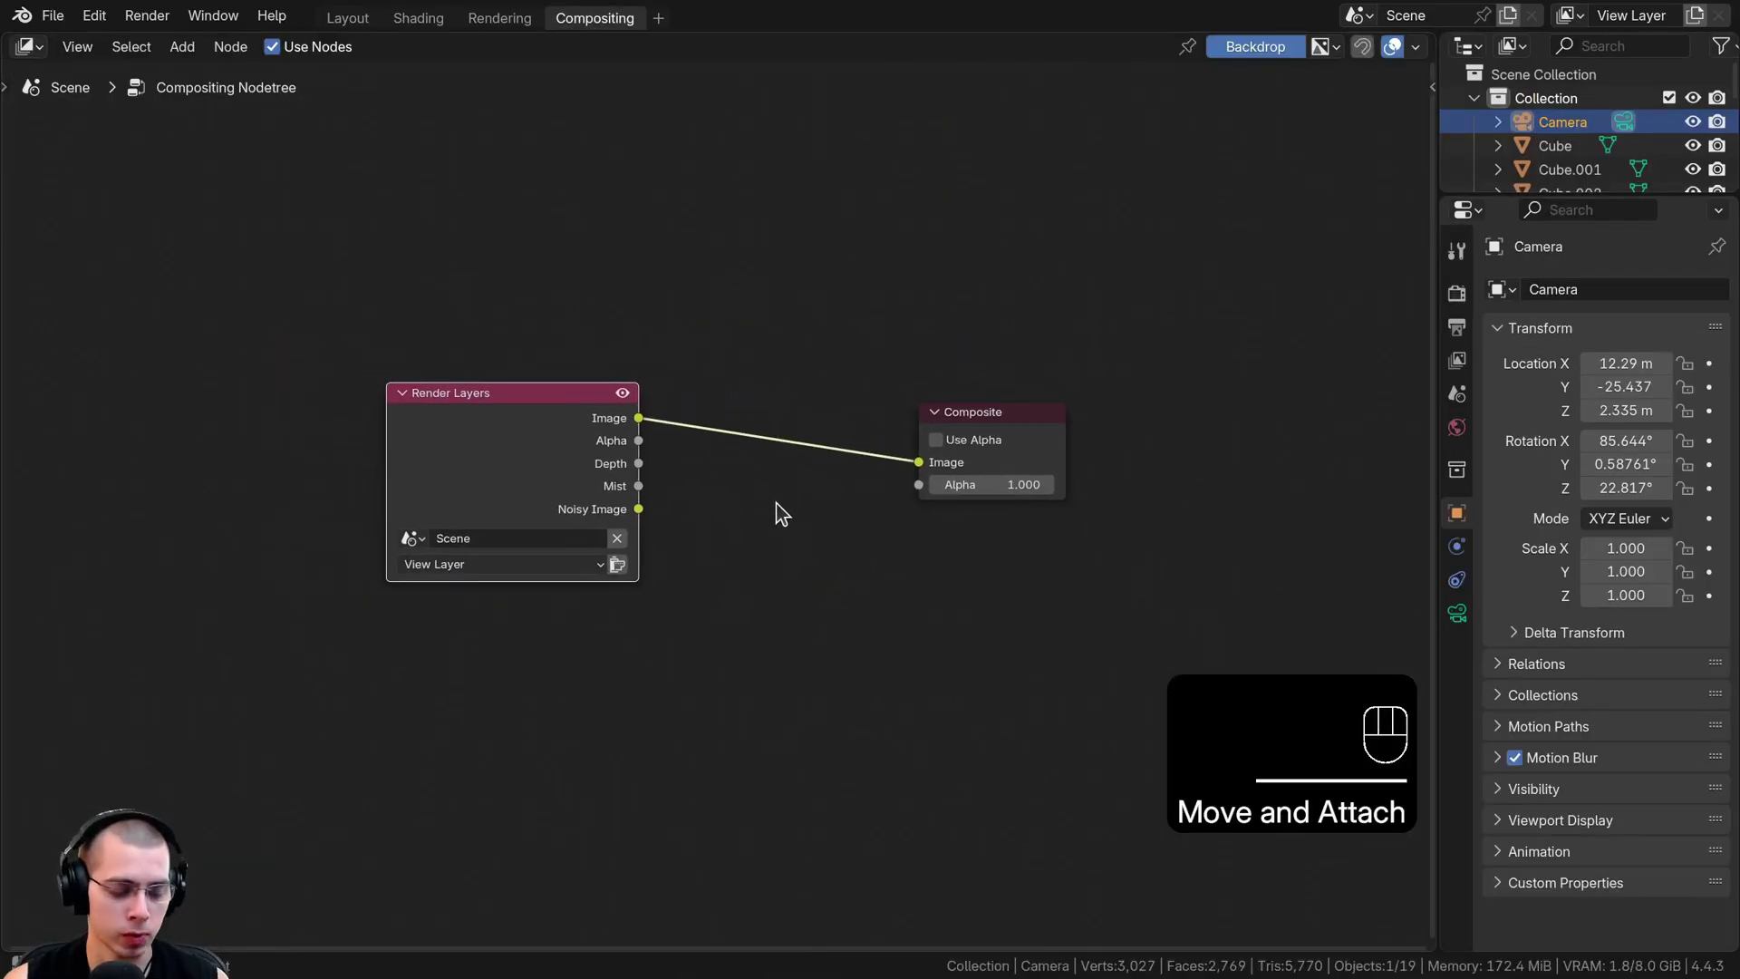
- Add a Viewer node fed by the Render Layers image, place it above Composite, and show the result as the backdrop
left_click(540, 431, "ctrl+shift")
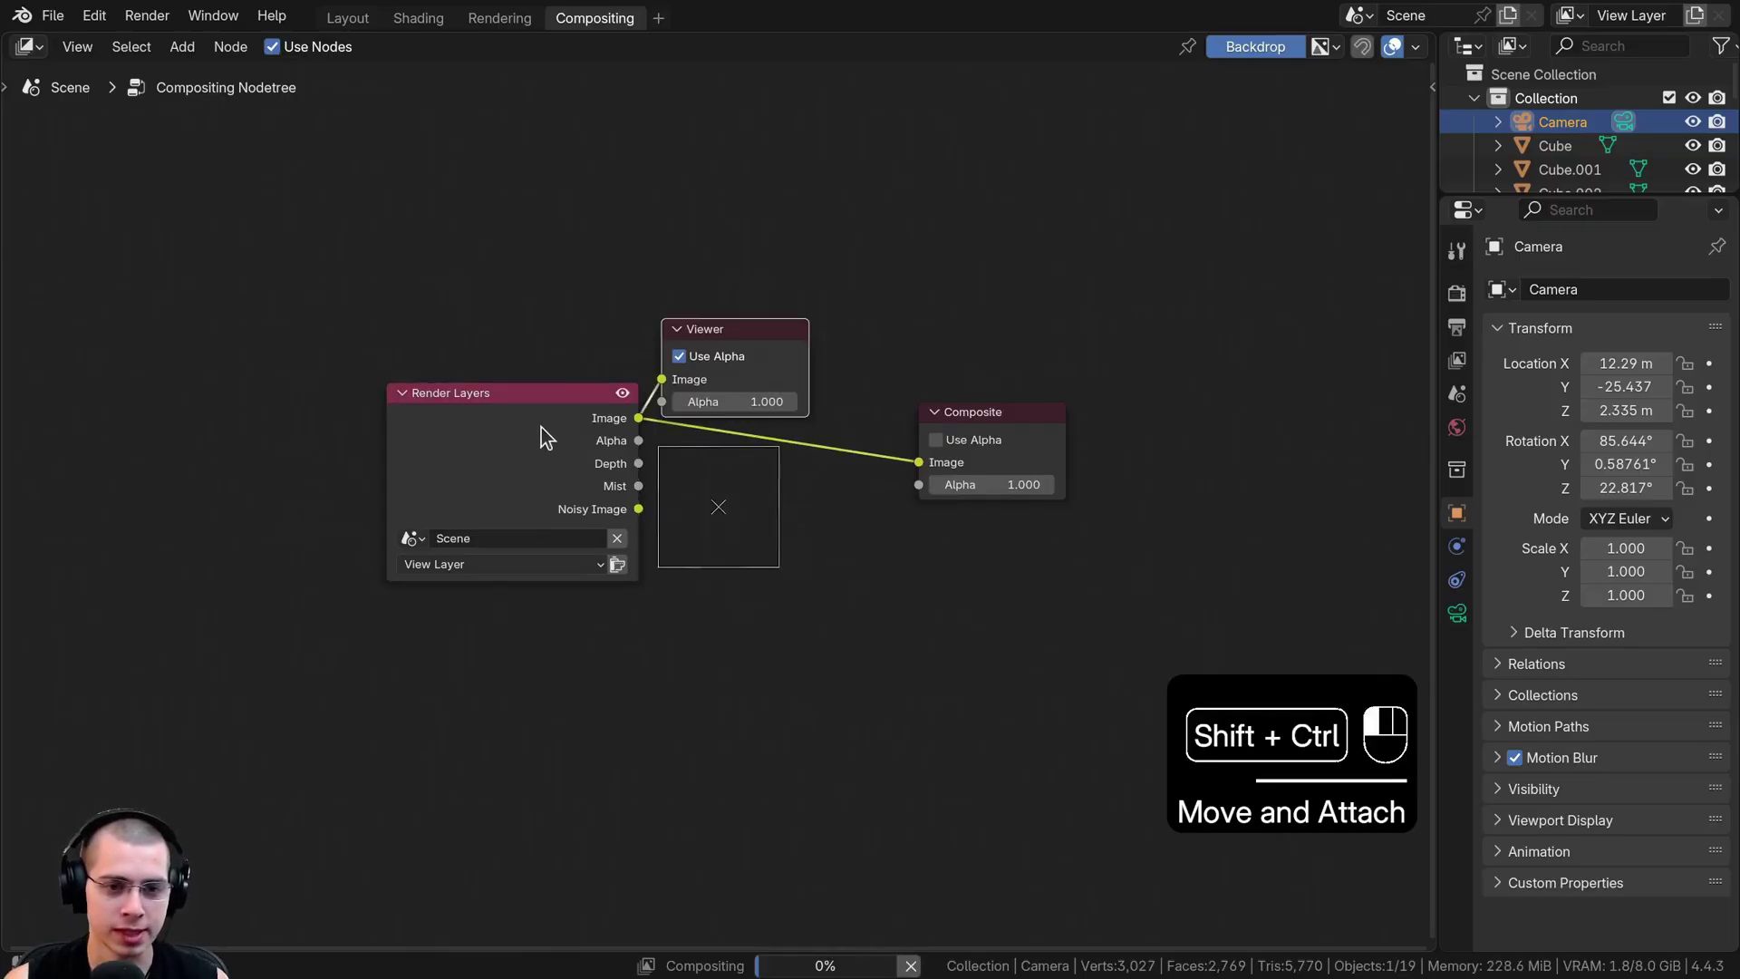
left_click_drag(780, 345, 1043, 312)
left_click(1256, 46)
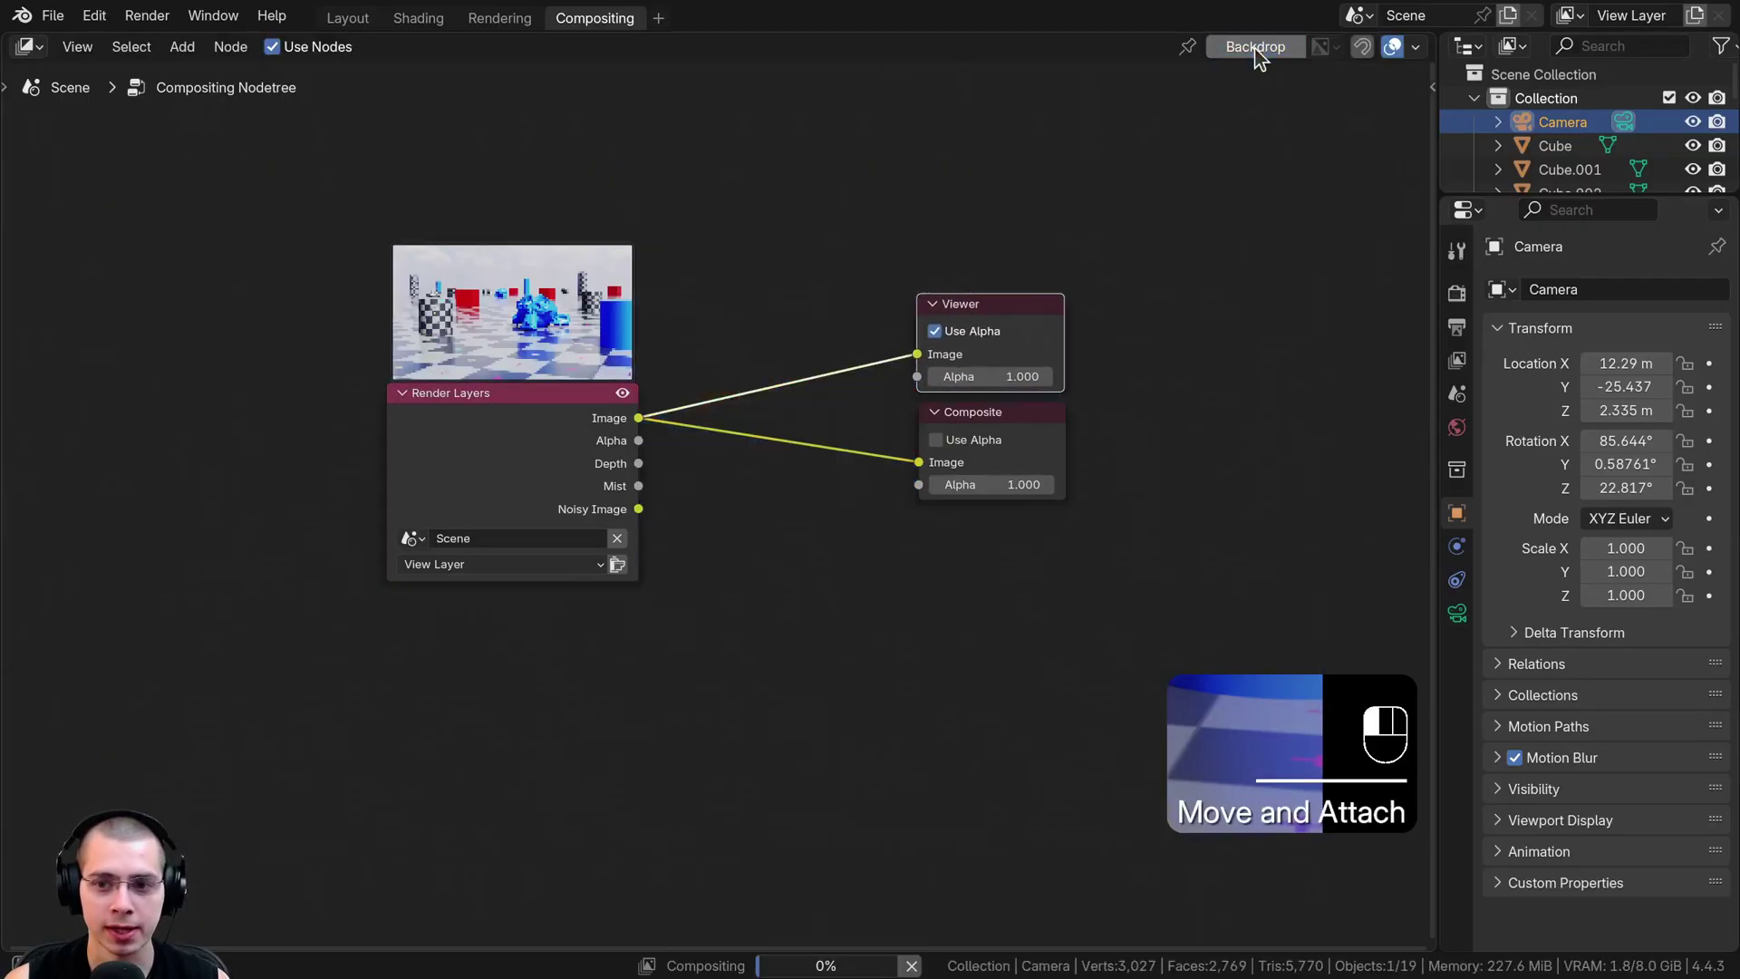
left_click(1255, 45)
middle_click_drag(828, 562, 787, 680)
scroll(707, 644, "up", 2)
left_click_drag(477, 575, 405, 548)
middle_click_drag(476, 590, 450, 531)
scroll(587, 648, "up", 1)
middle_click_drag(588, 659, 586, 640)
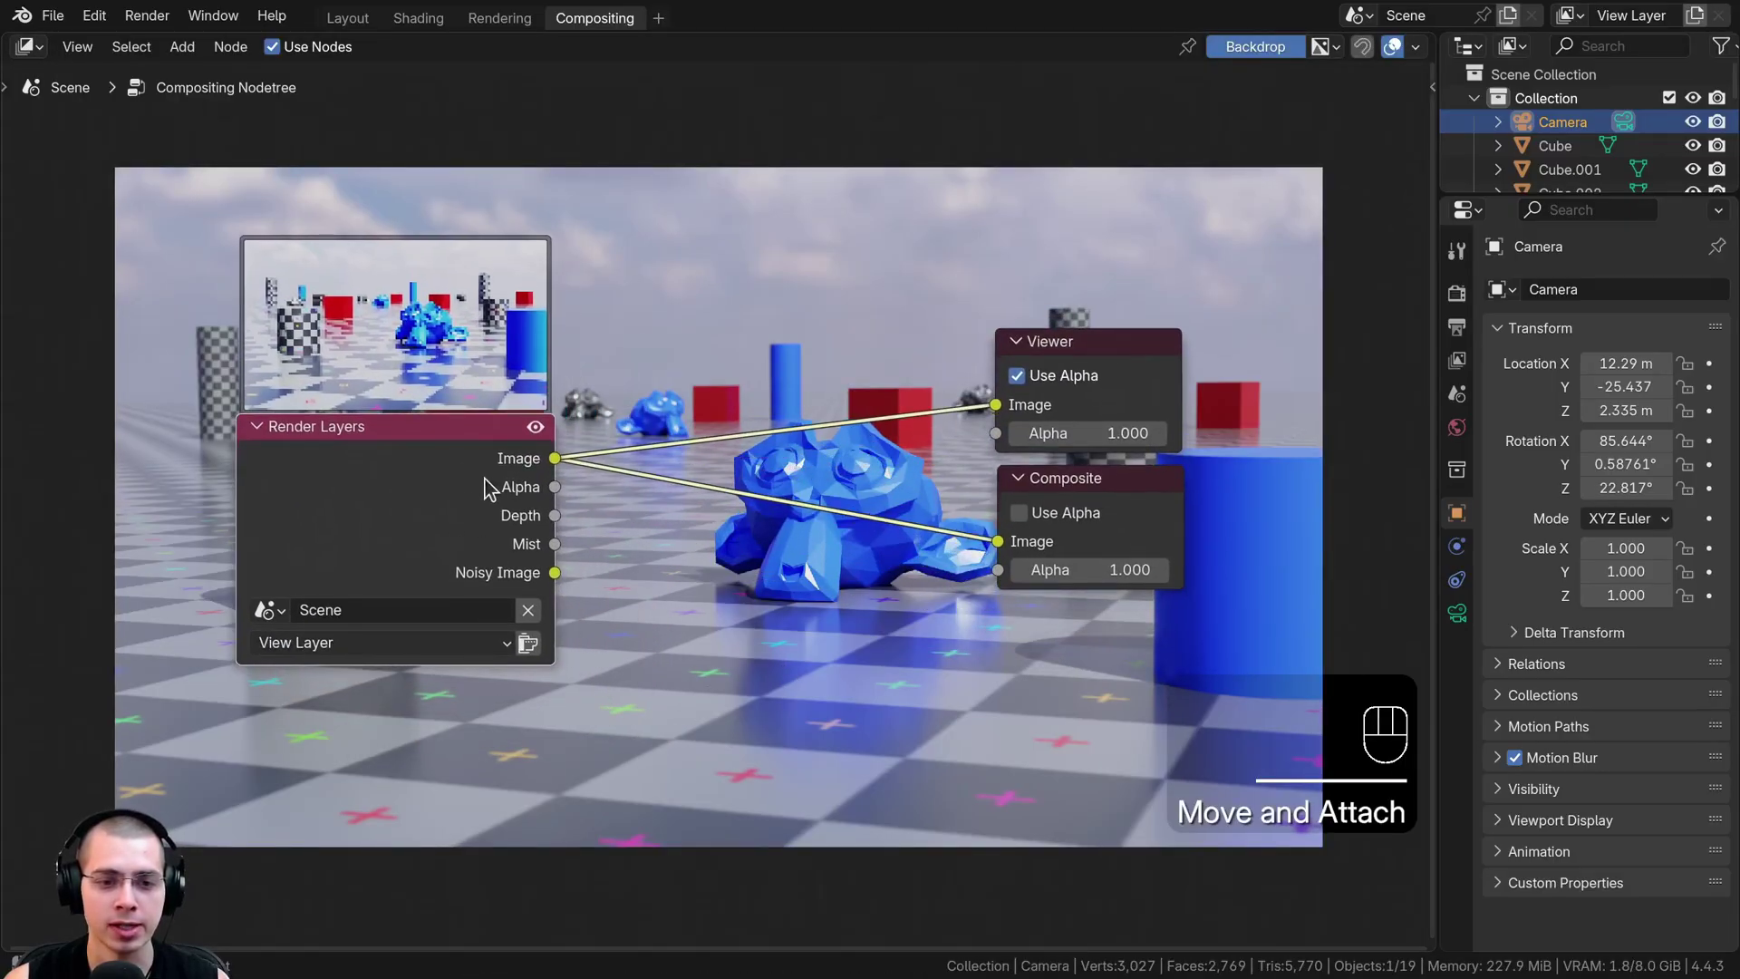
- Connect the Mist output of Render Layers to the Viewer's Image input to preview the mist pass
left_click_drag(555, 544, 993, 406)
middle_click_drag(729, 387, 700, 779)
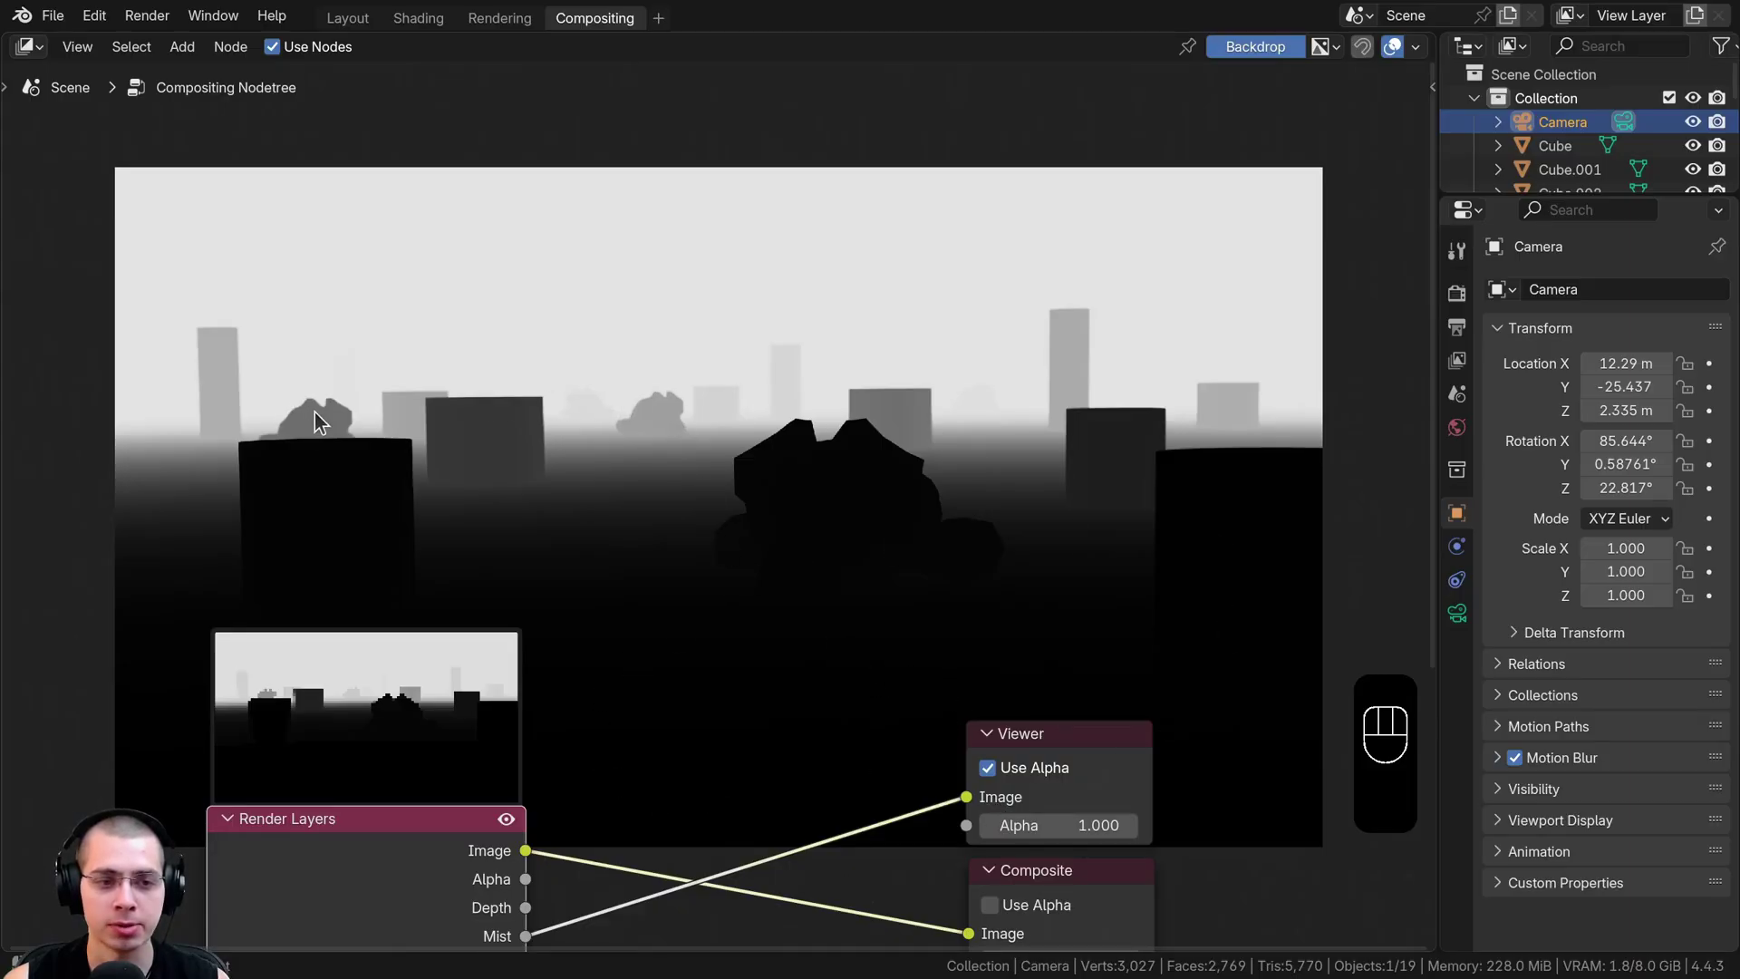
middle_click_drag(781, 516, 788, 497)
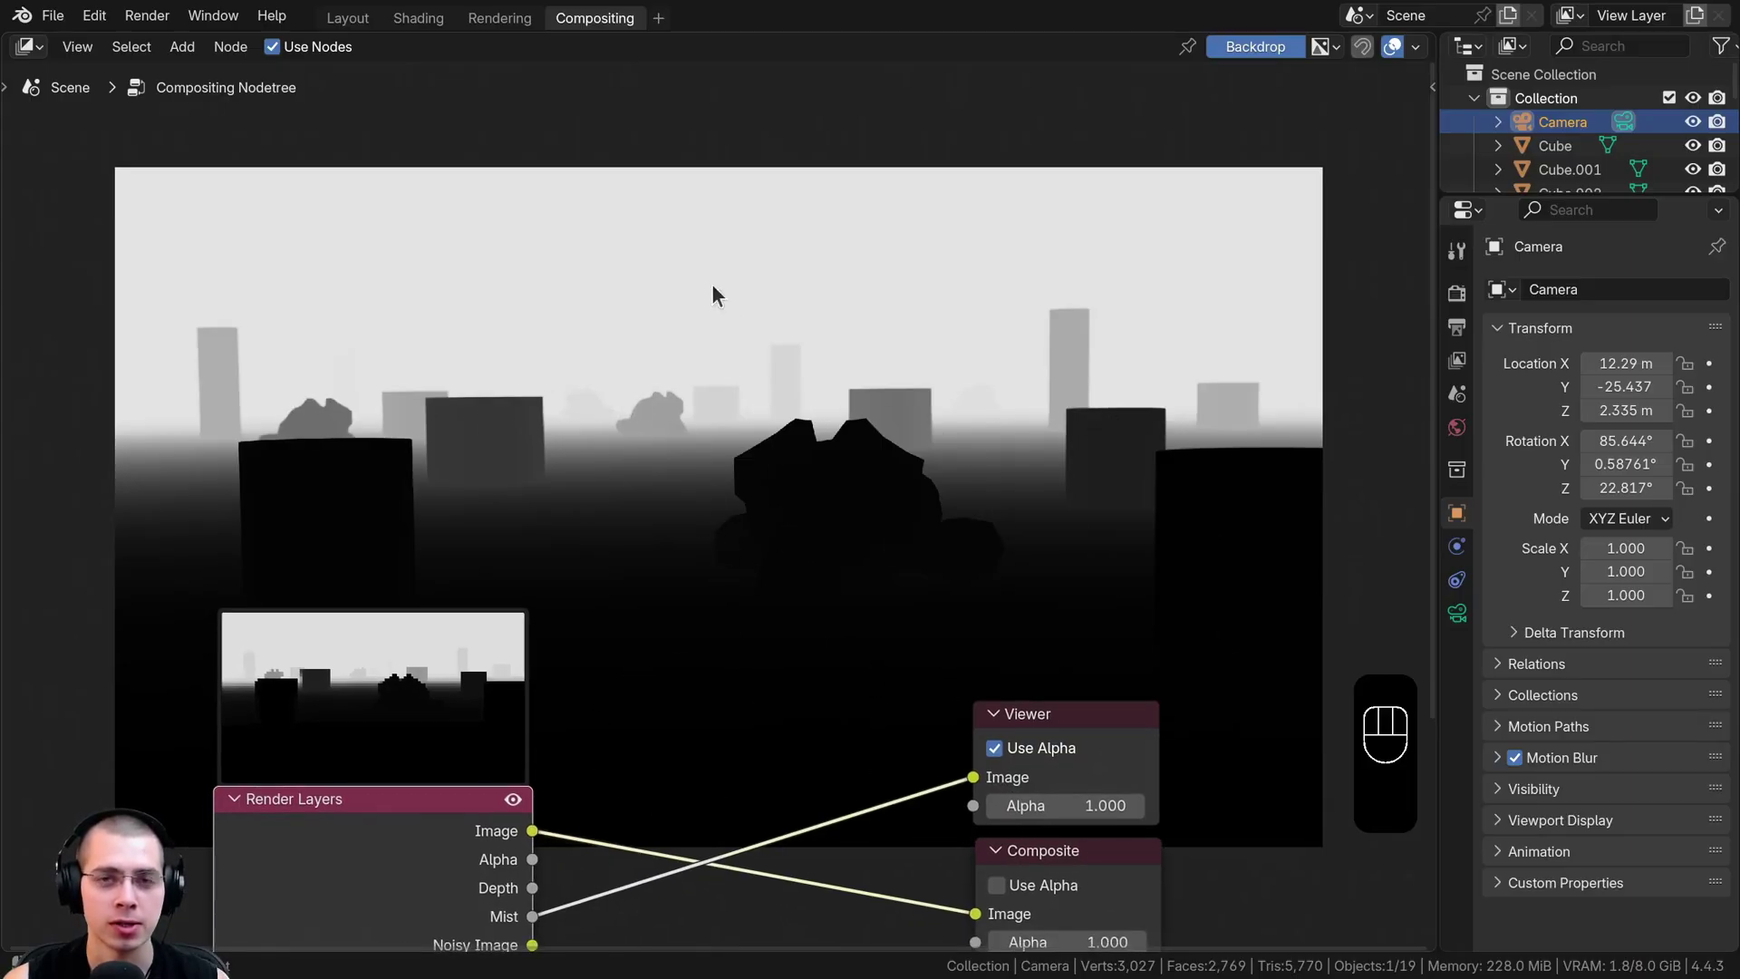
- Add an Alpha Over node on the link between the Render Layers image and the Composite node
middle_click_drag(714, 718, 719, 579)
left_click_drag(369, 721, 358, 694)
middle_click_drag(679, 618, 714, 488)
key("shift+a")
left_click(813, 284)
type("al")
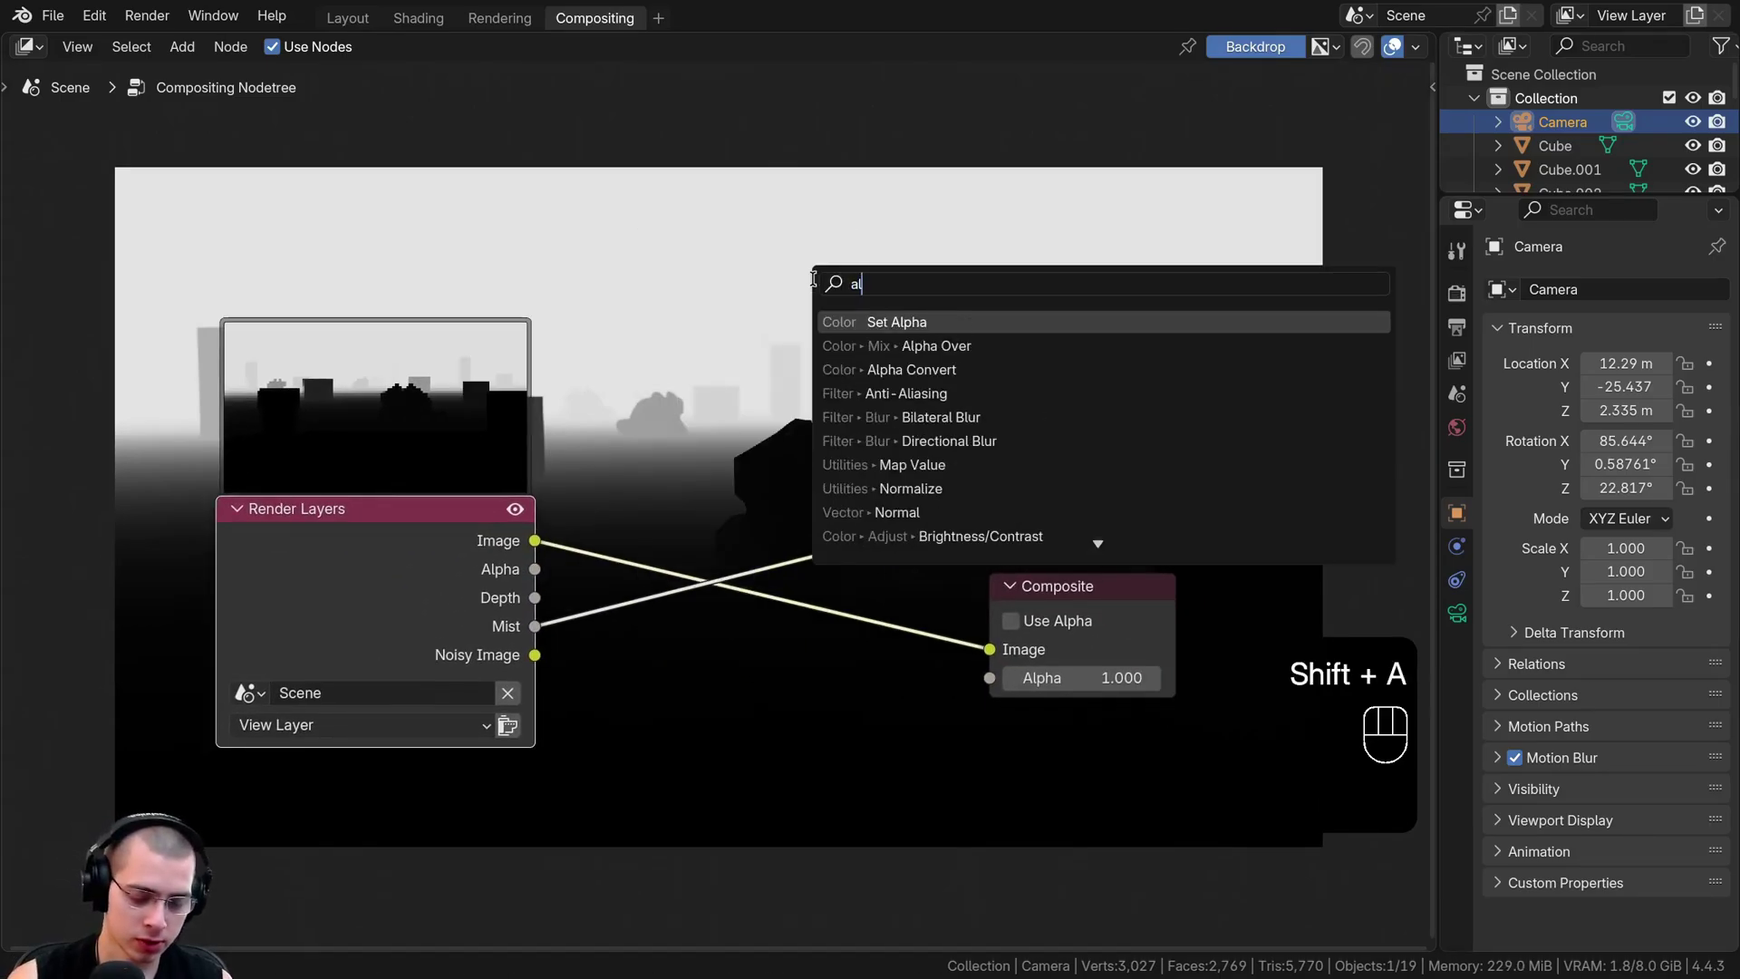
left_click(904, 347)
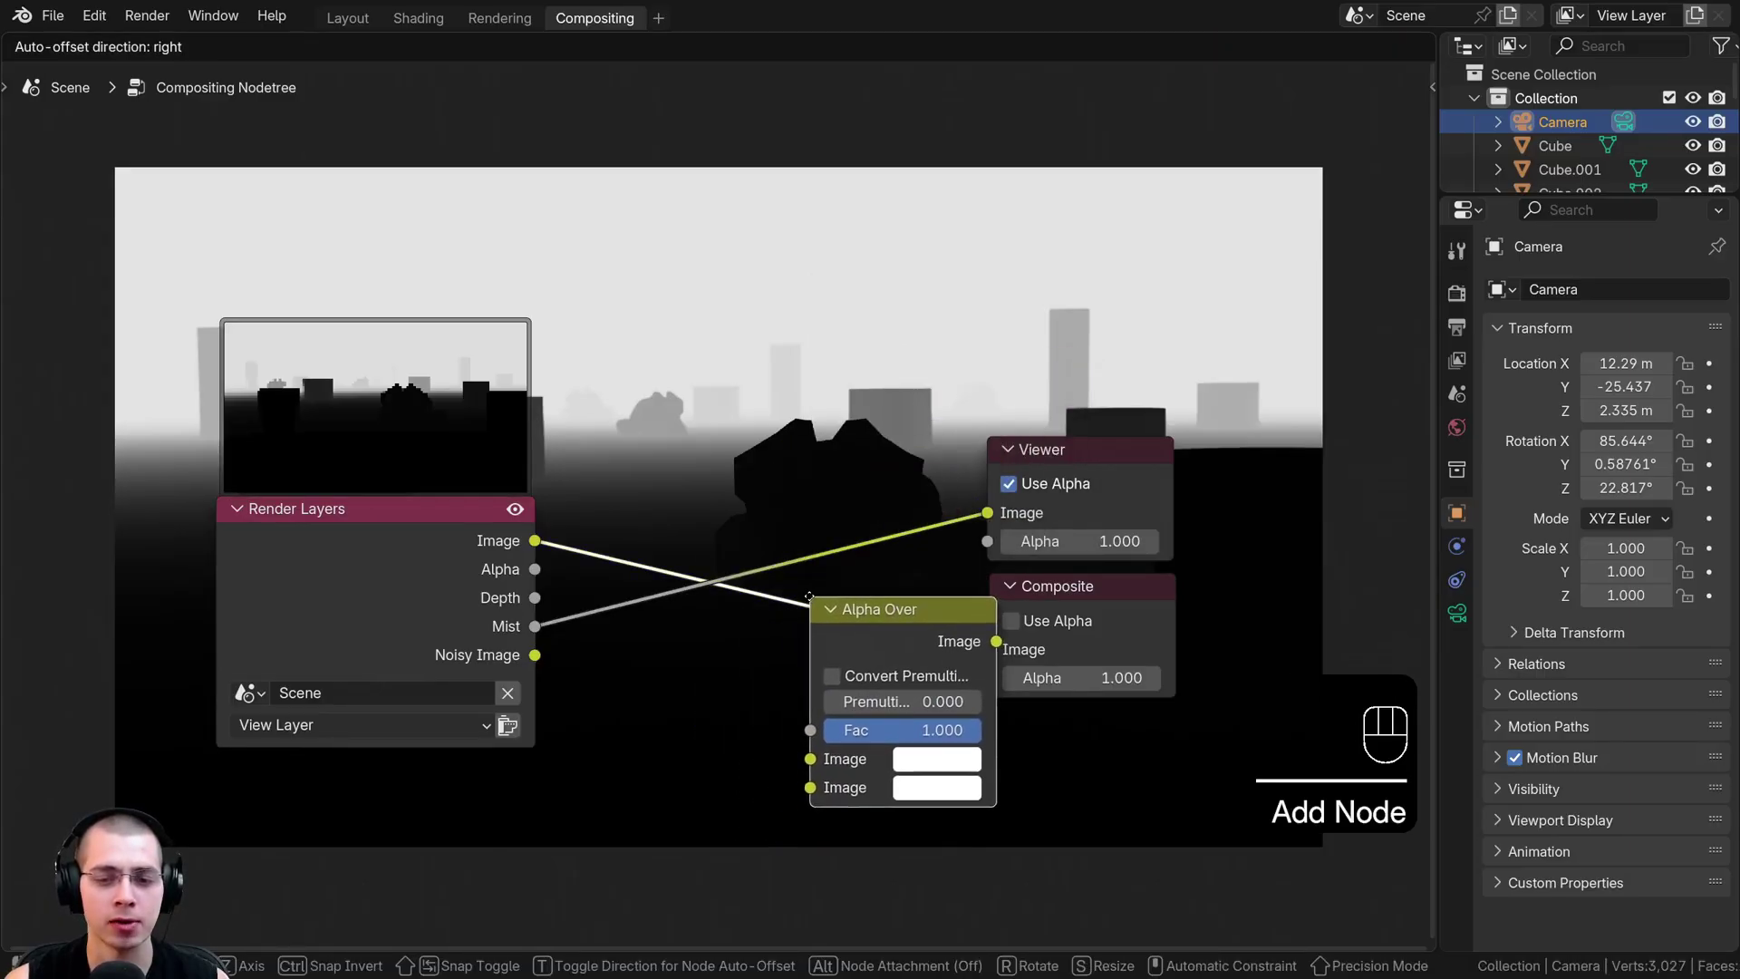
left_click(753, 587)
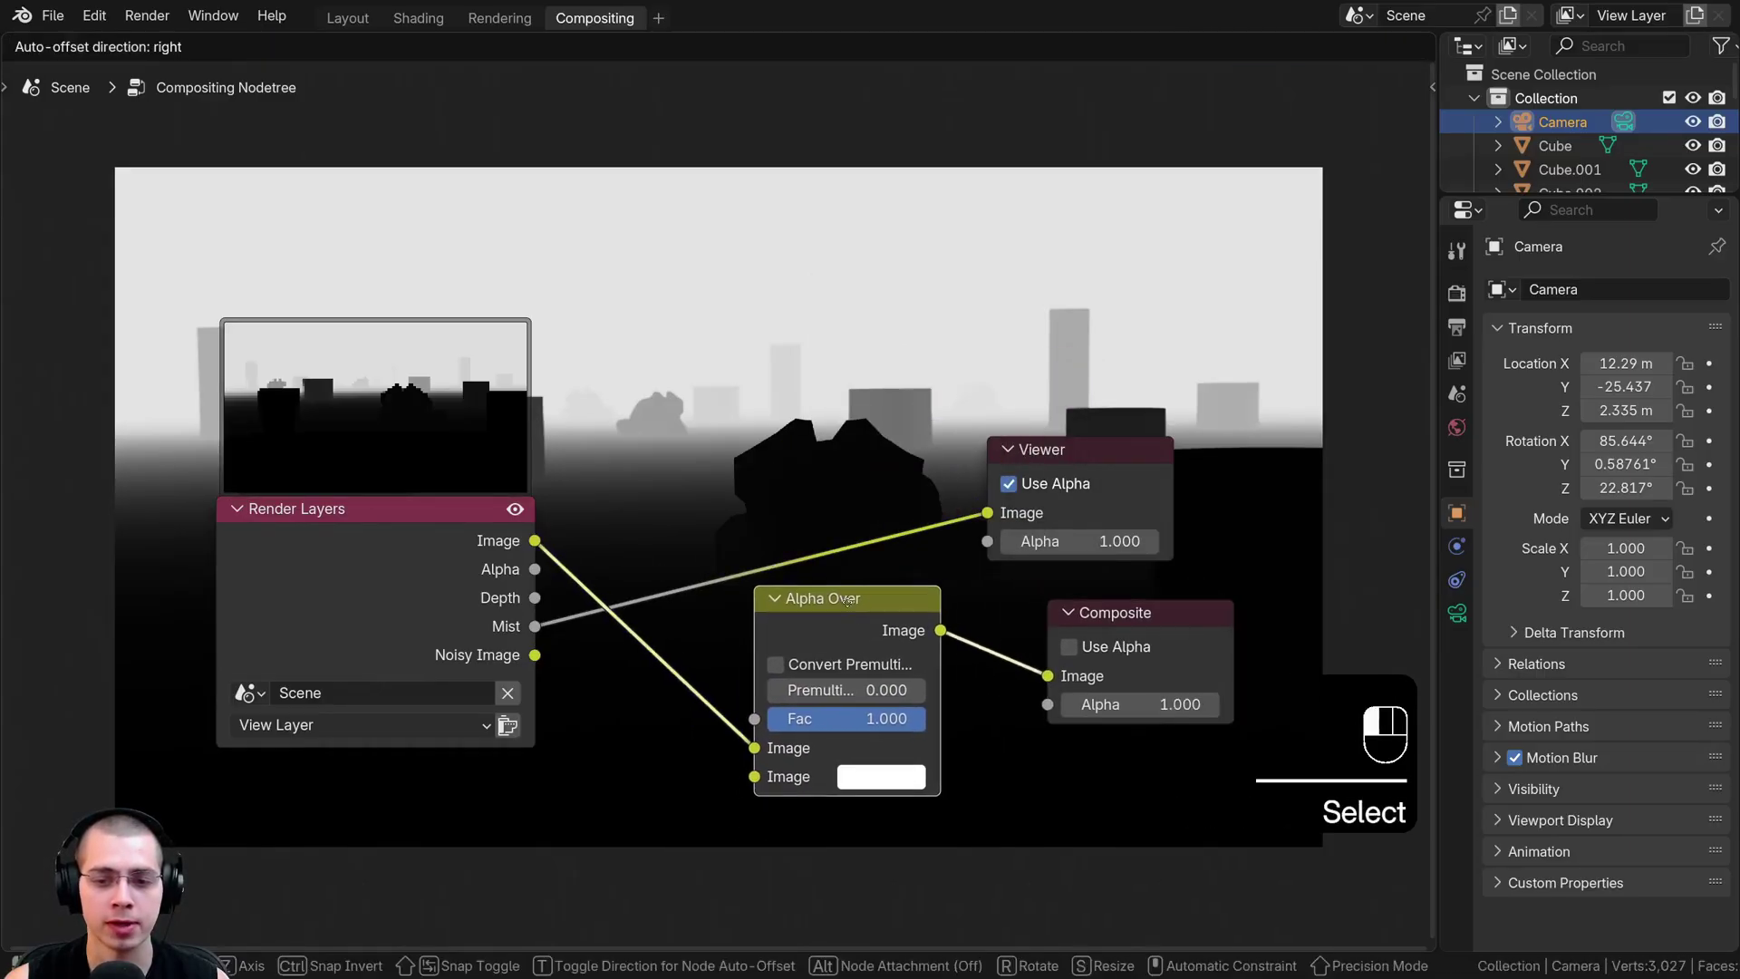
- Connect the Alpha Over output to the Viewer's Image input and arrange the Alpha Over and Composite nodes beside the Viewer
left_click_drag(941, 629, 1178, 439)
left_click_drag(835, 606, 931, 439)
left_click_drag(1151, 615, 1221, 568)
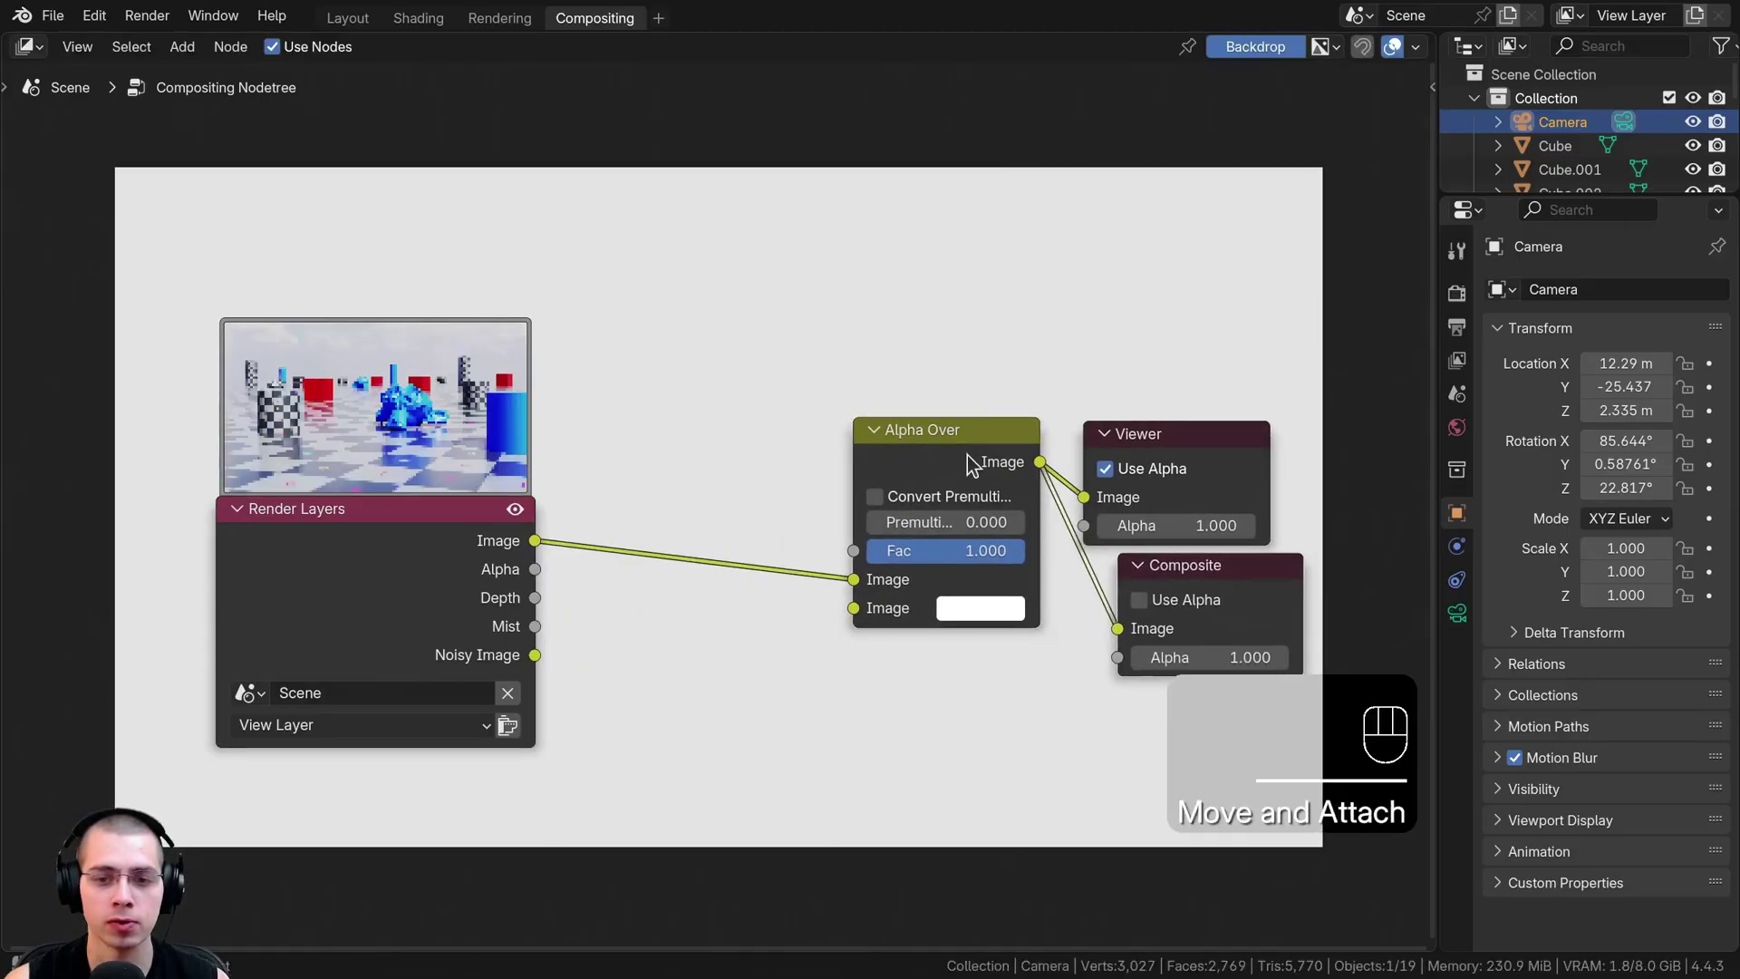
left_click_drag(967, 456, 948, 476)
left_click_drag(1197, 568, 1175, 570)
- Connect the Mist output of Render Layers to the Alpha Over node's Fac input
middle_click_drag(725, 624, 724, 570)
left_click_drag(475, 567, 826, 526)
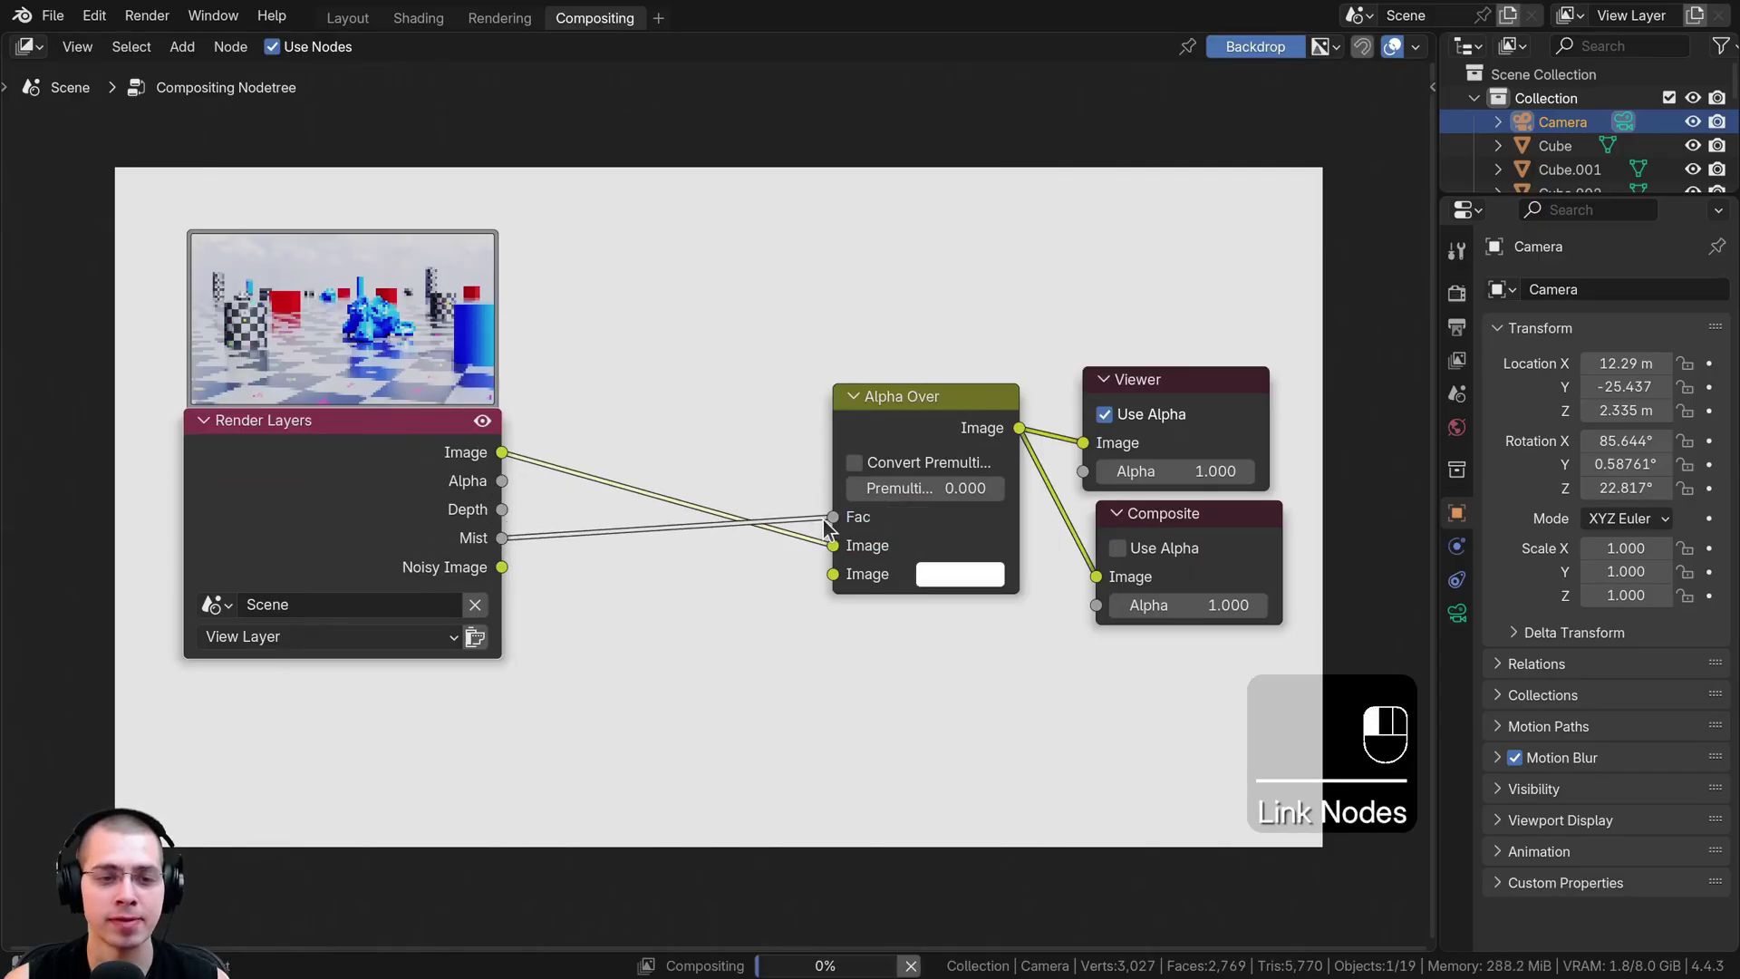
- Move the Render Layers node slightly farther from Alpha Over and reattach the Mist link to Alpha Over's Fac input
left_click_drag(369, 500, 352, 511)
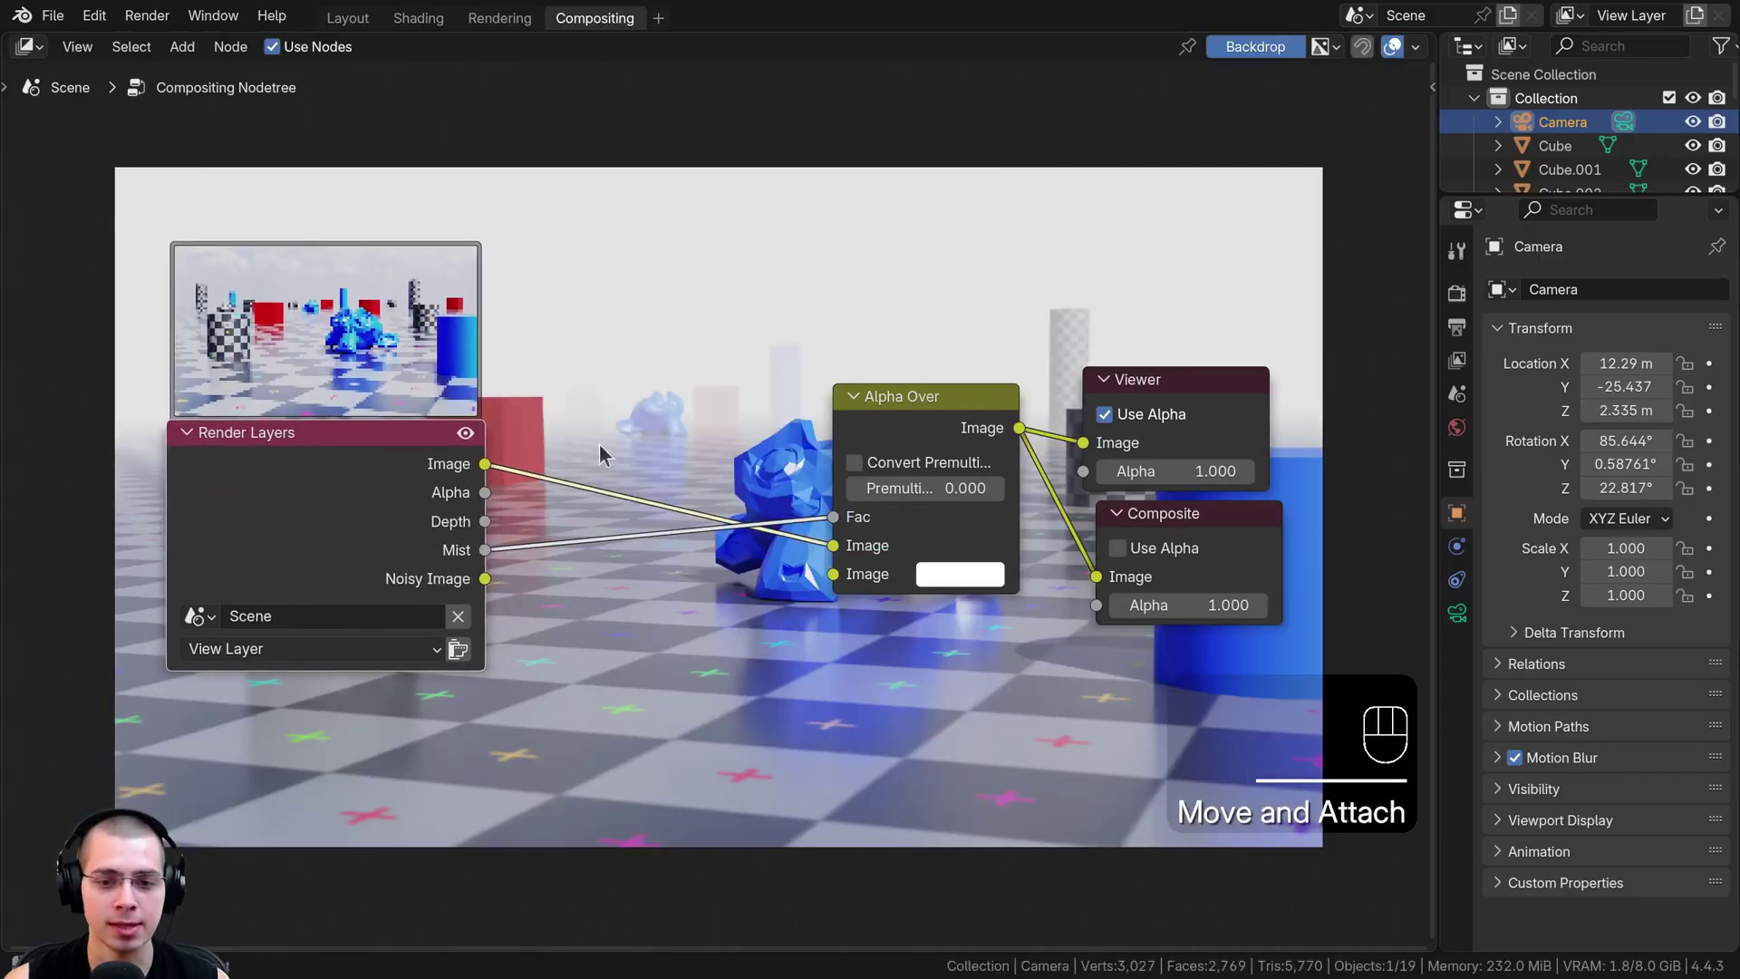
mouse_move(846, 532)
left_mouse_down()
mouse_move(810, 547)
mouse_move(833, 546)
left_mouse_up()
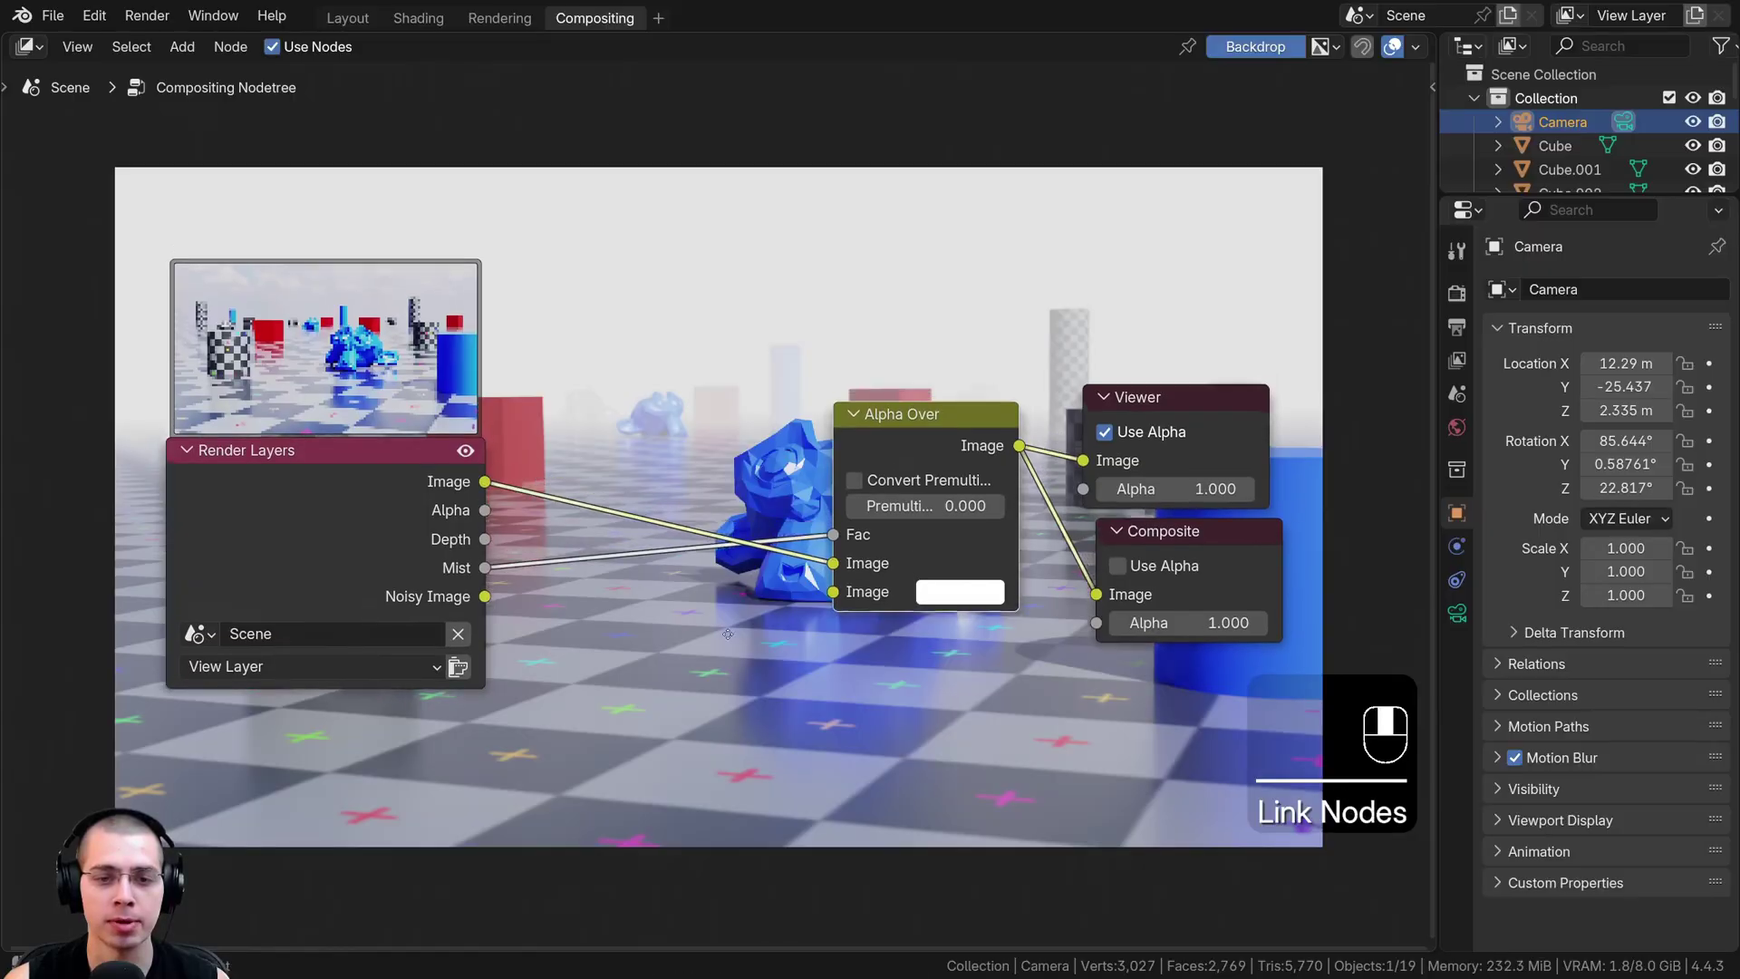
scroll(735, 686, "up", 1)
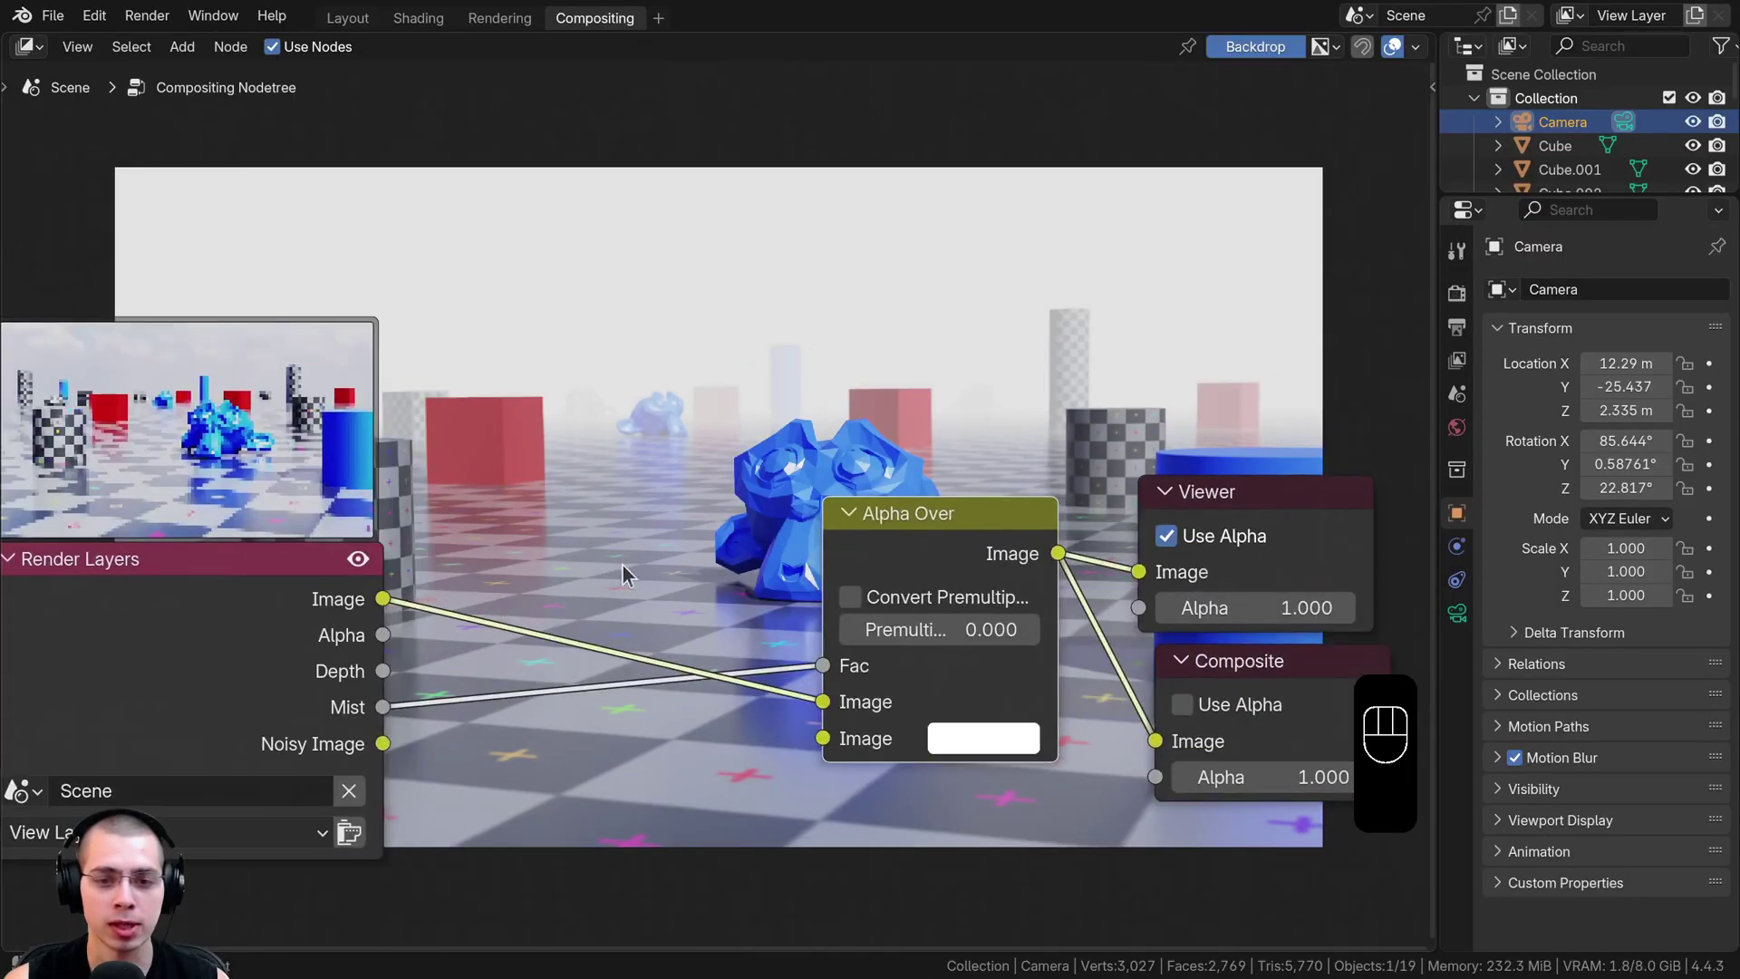
middle_click_drag(830, 520, 815, 393)
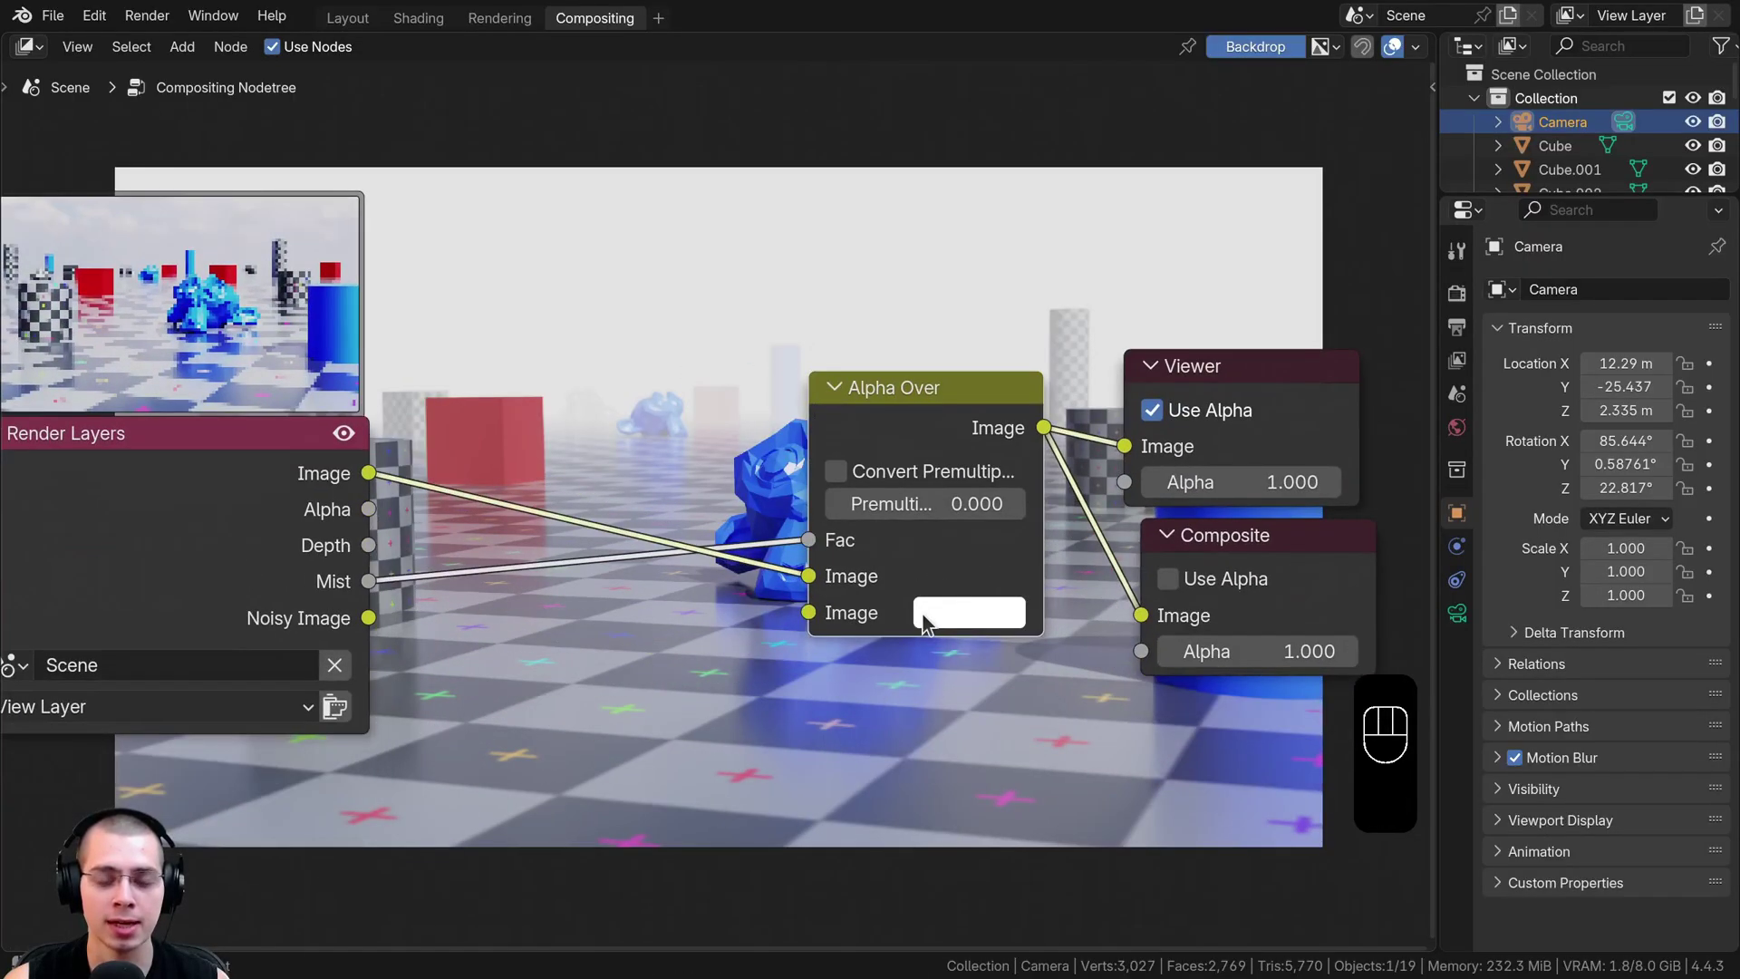
scroll(963, 614, "down", 3)
middle_click_drag(916, 562, 902, 710)
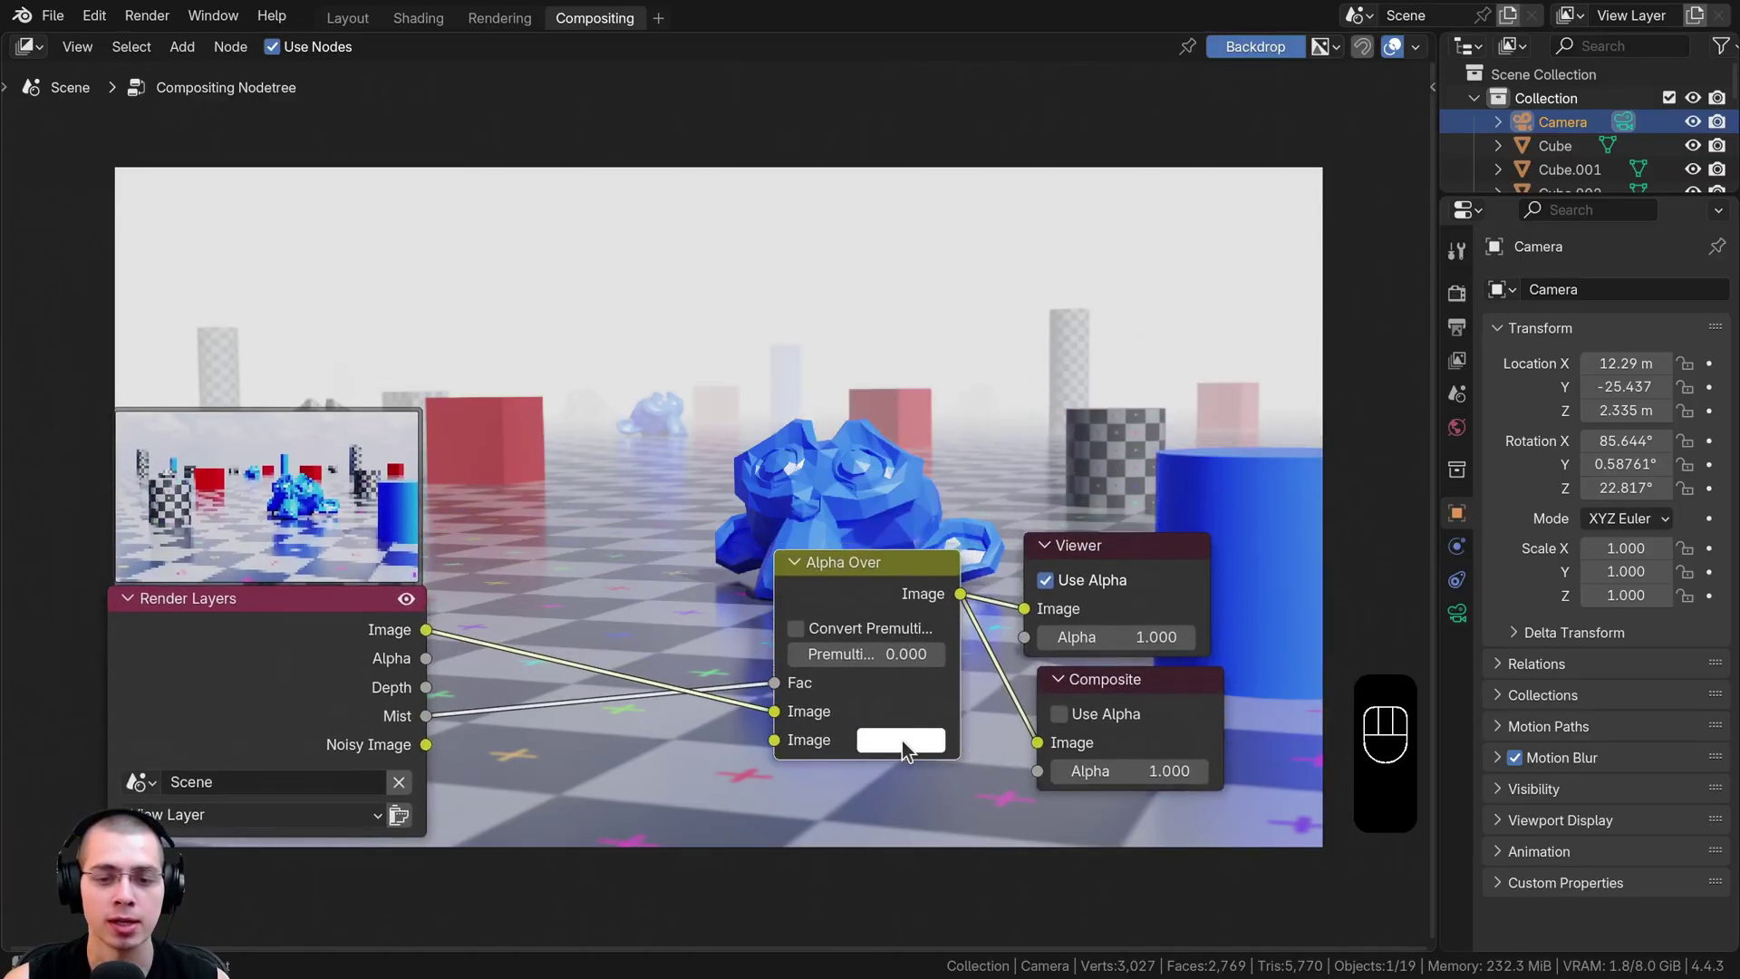
- Tint the fog by setting the Alpha Over node's second Image colour to light blue, #A5DFFFFF
left_click(879, 741)
mouse_move(977, 404)
left_mouse_down()
mouse_move(908, 392)
mouse_move(976, 416)
left_mouse_up()
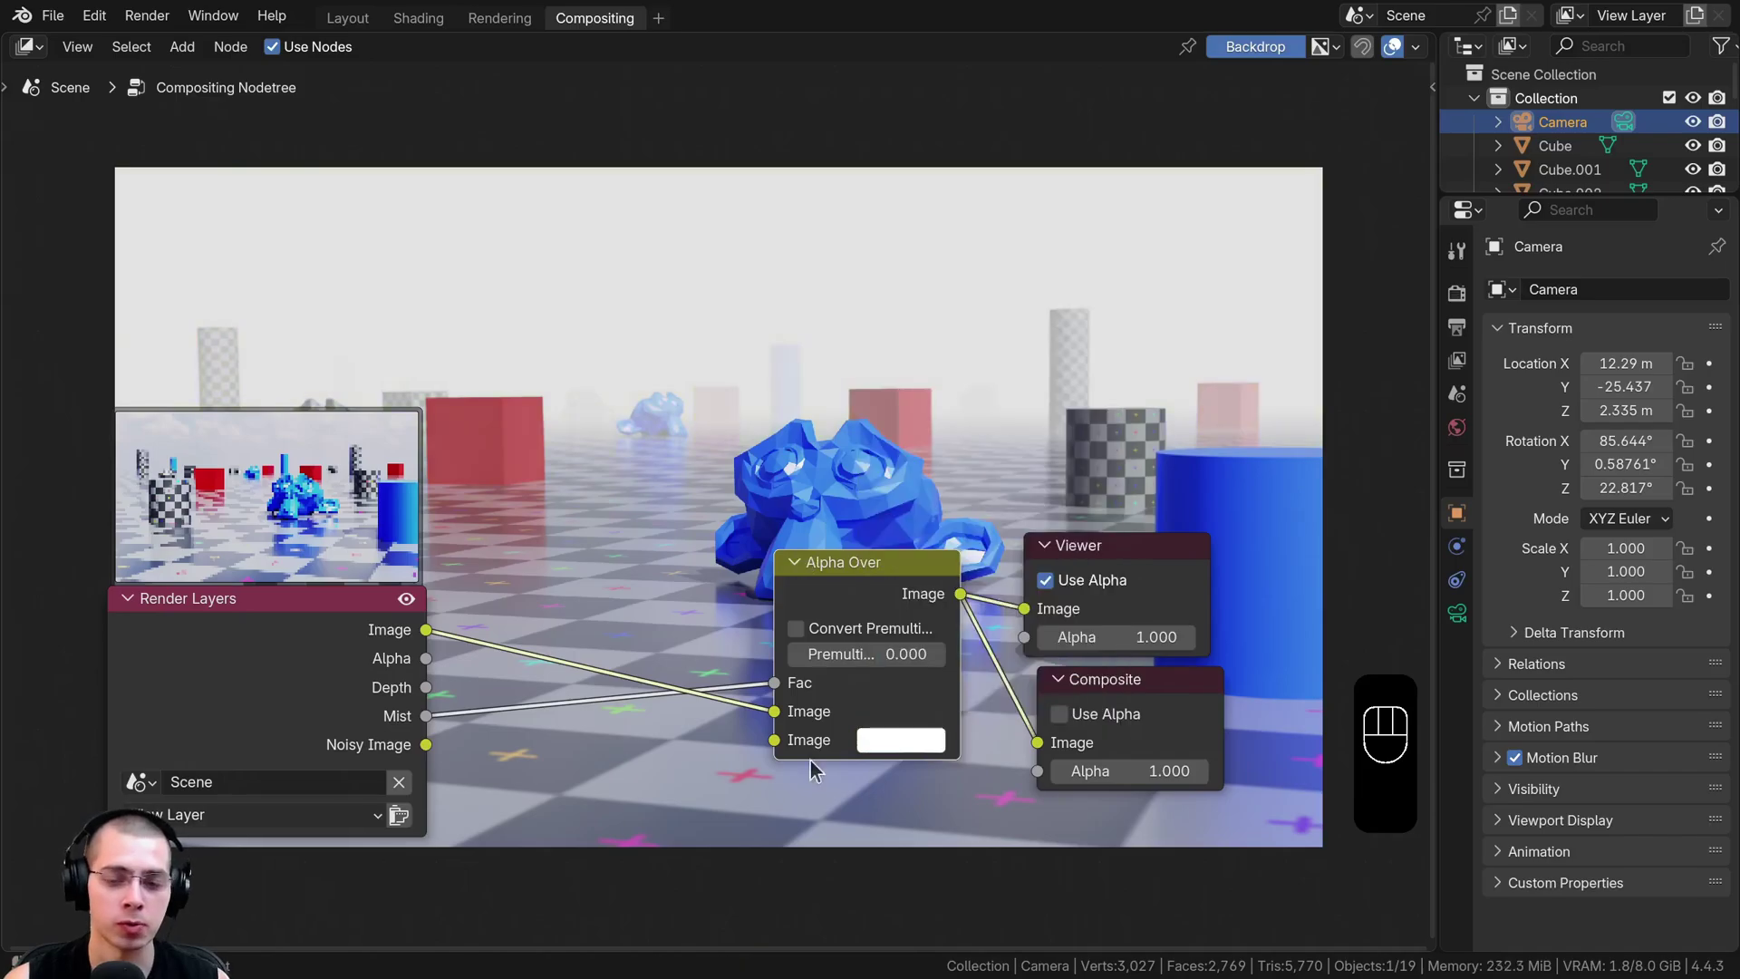
left_click(902, 742)
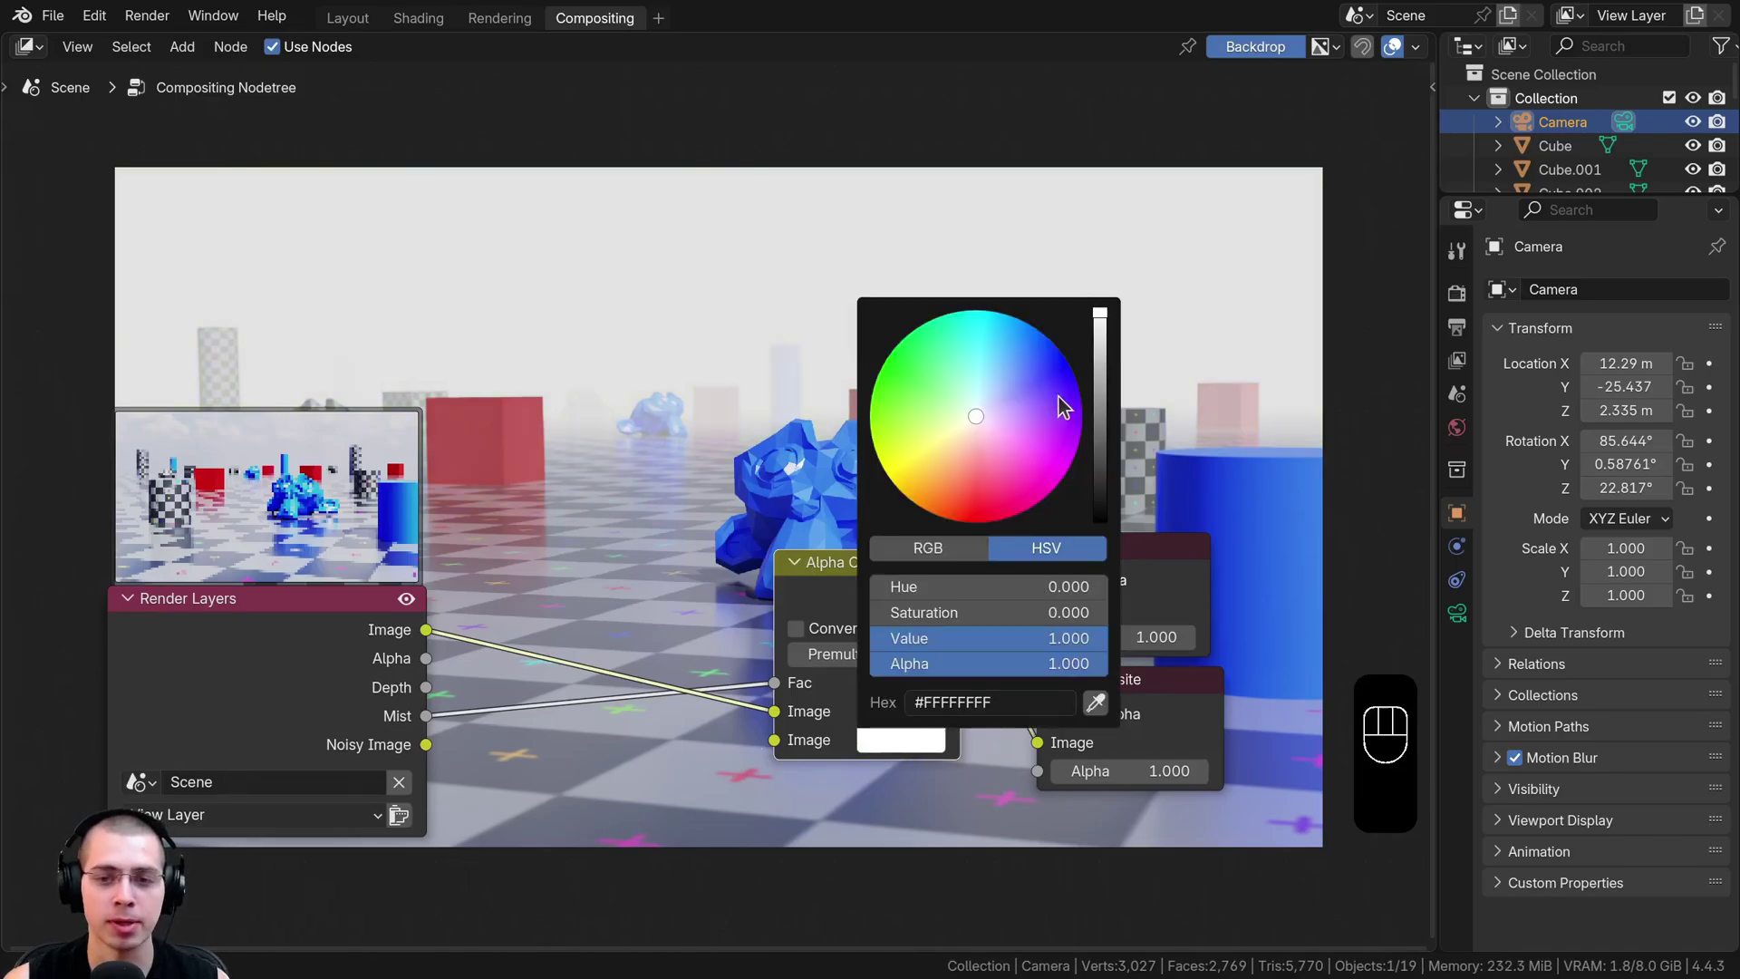
mouse_move(1100, 315)
left_mouse_down()
mouse_move(1100, 369)
mouse_move(1100, 310)
left_mouse_up()
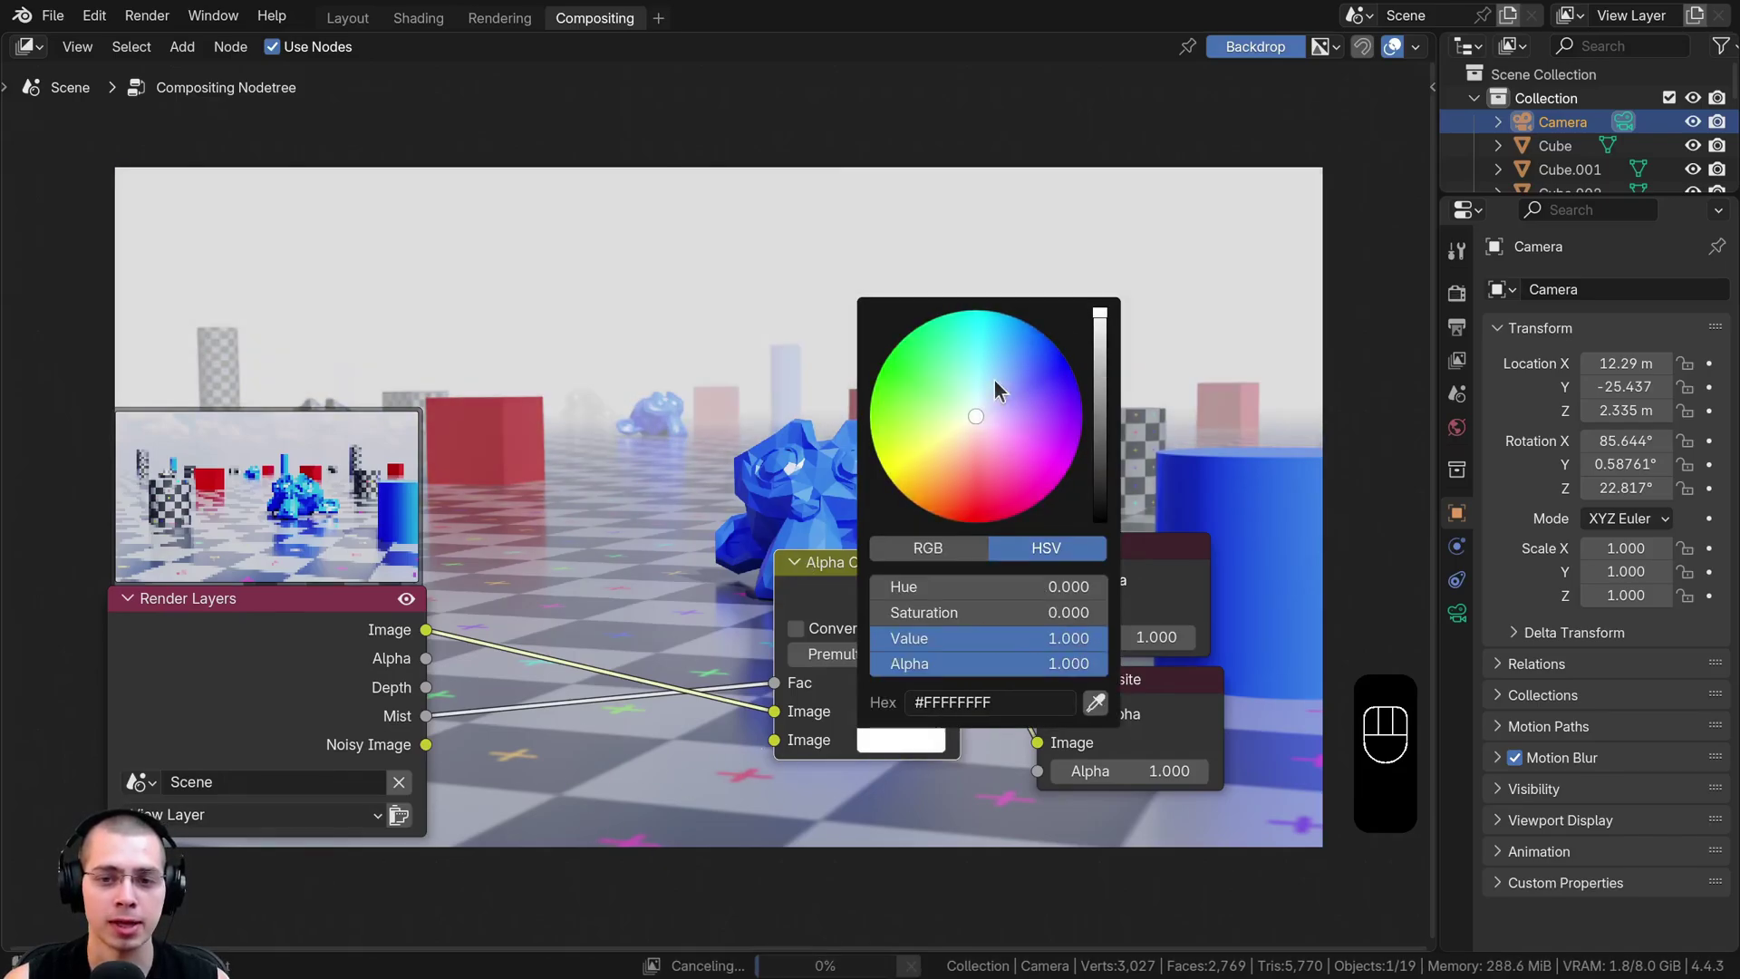
left_click_drag(993, 379, 990, 381)
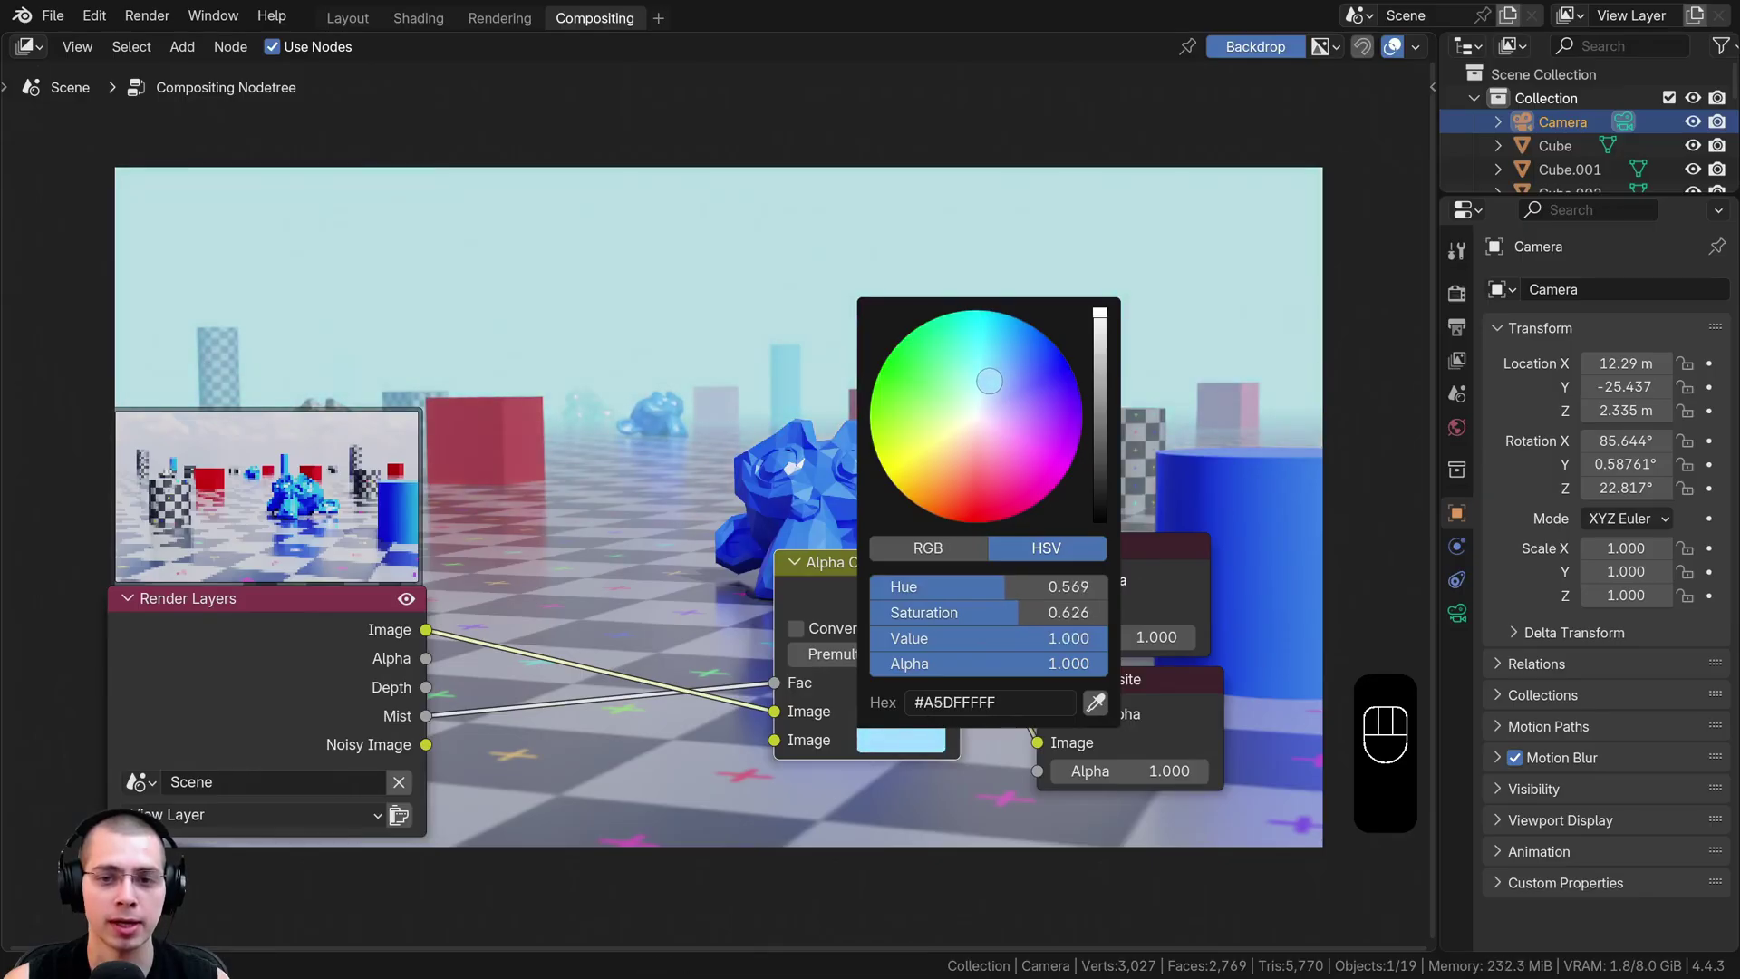
- Reposition the Render Layers node and cycle the Viewer link through its outputs to preview the Mist pass
middle_click_drag(447, 726, 463, 682)
left_click_drag(314, 649, 301, 642)
middle_click_drag(857, 646, 887, 602)
scroll(798, 575, "up", 1)
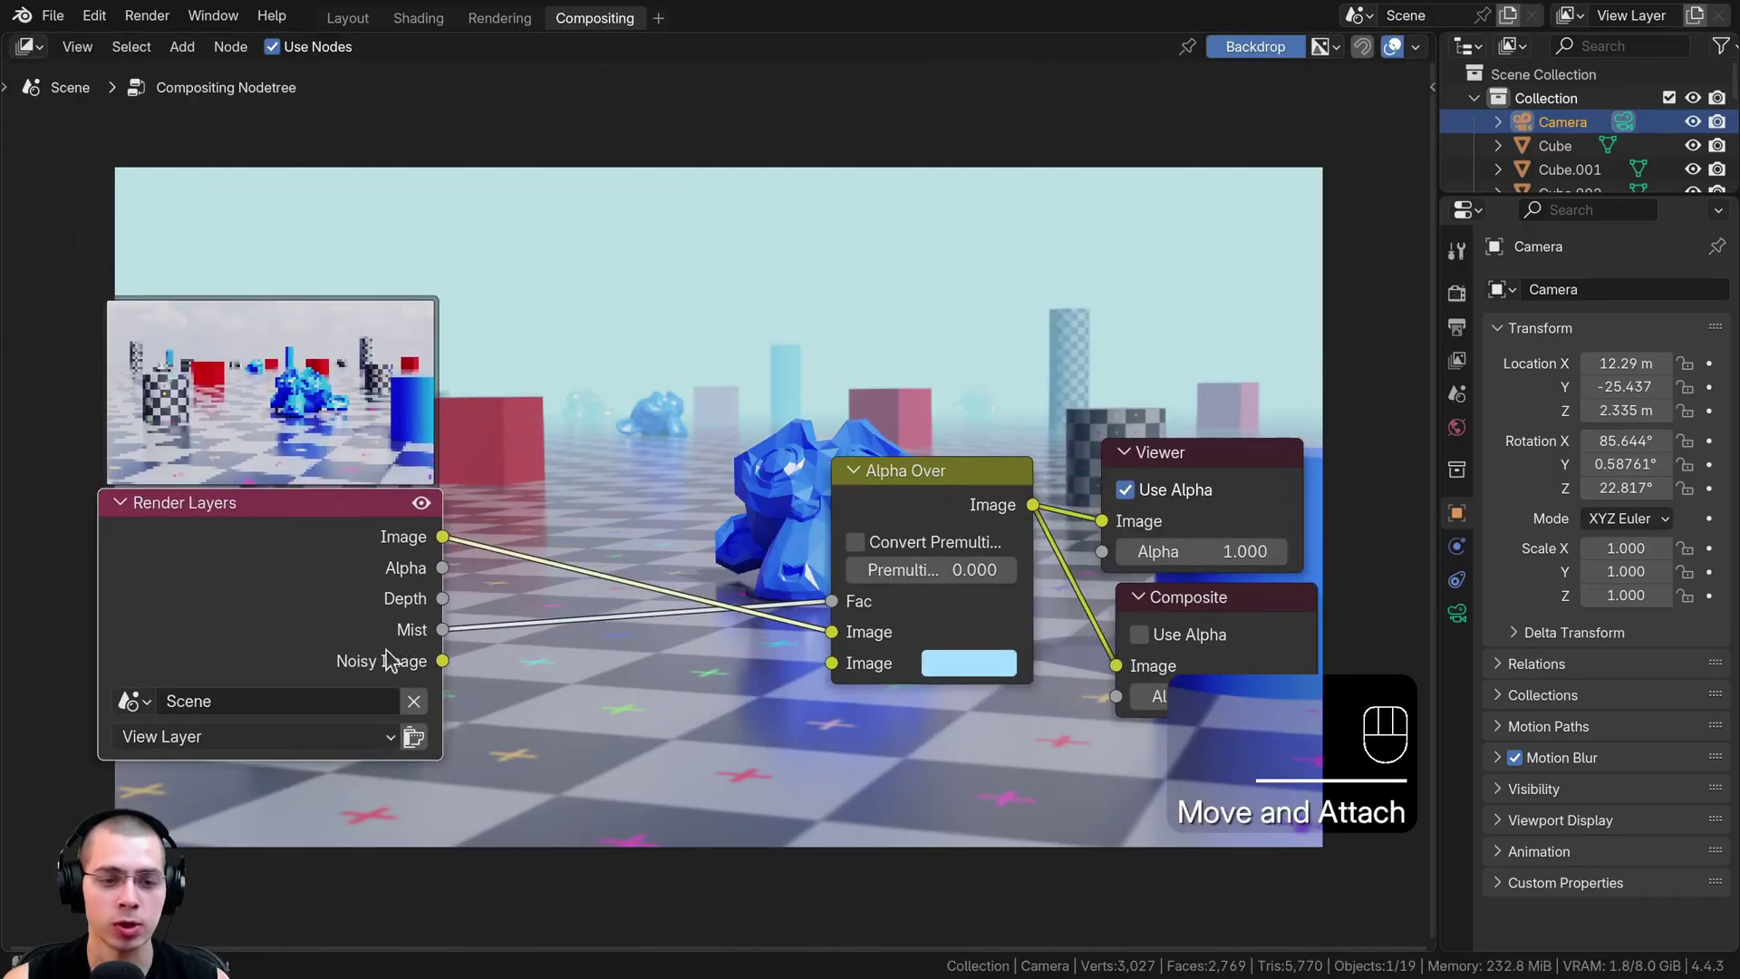
left_click(906, 524, "ctrl+shift")
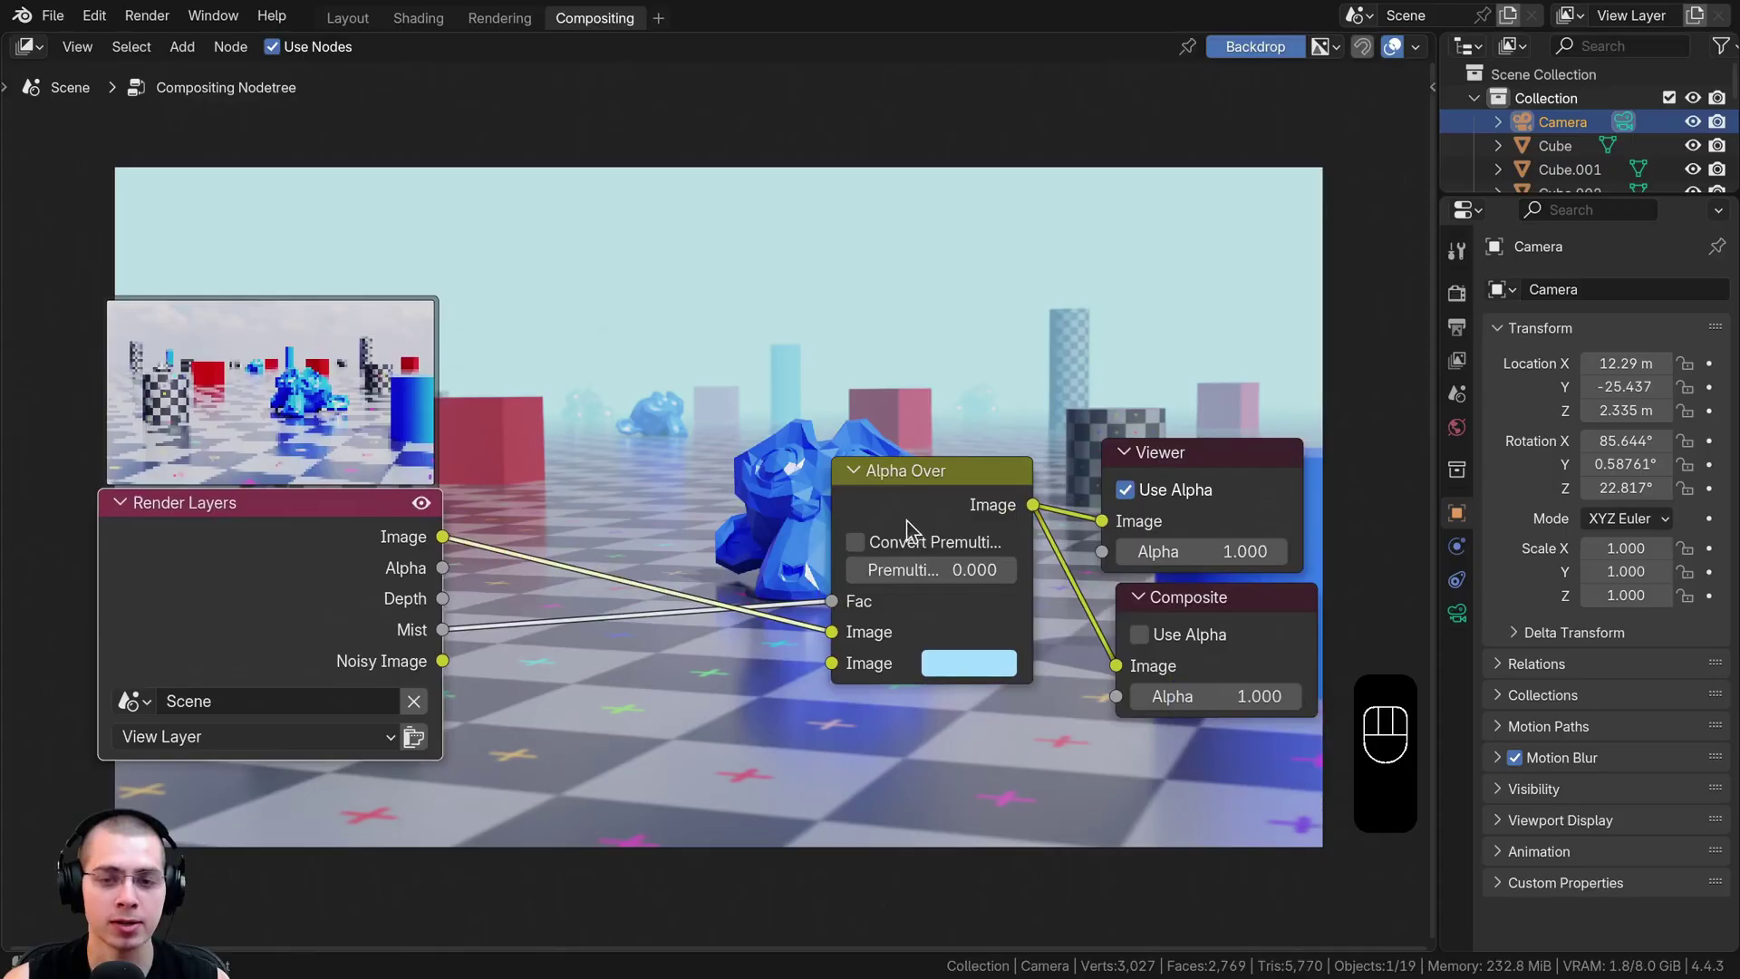
left_click(284, 672, "ctrl+shift")
left_click(285, 672, "ctrl+shift")
left_click(285, 673, "ctrl+shift")
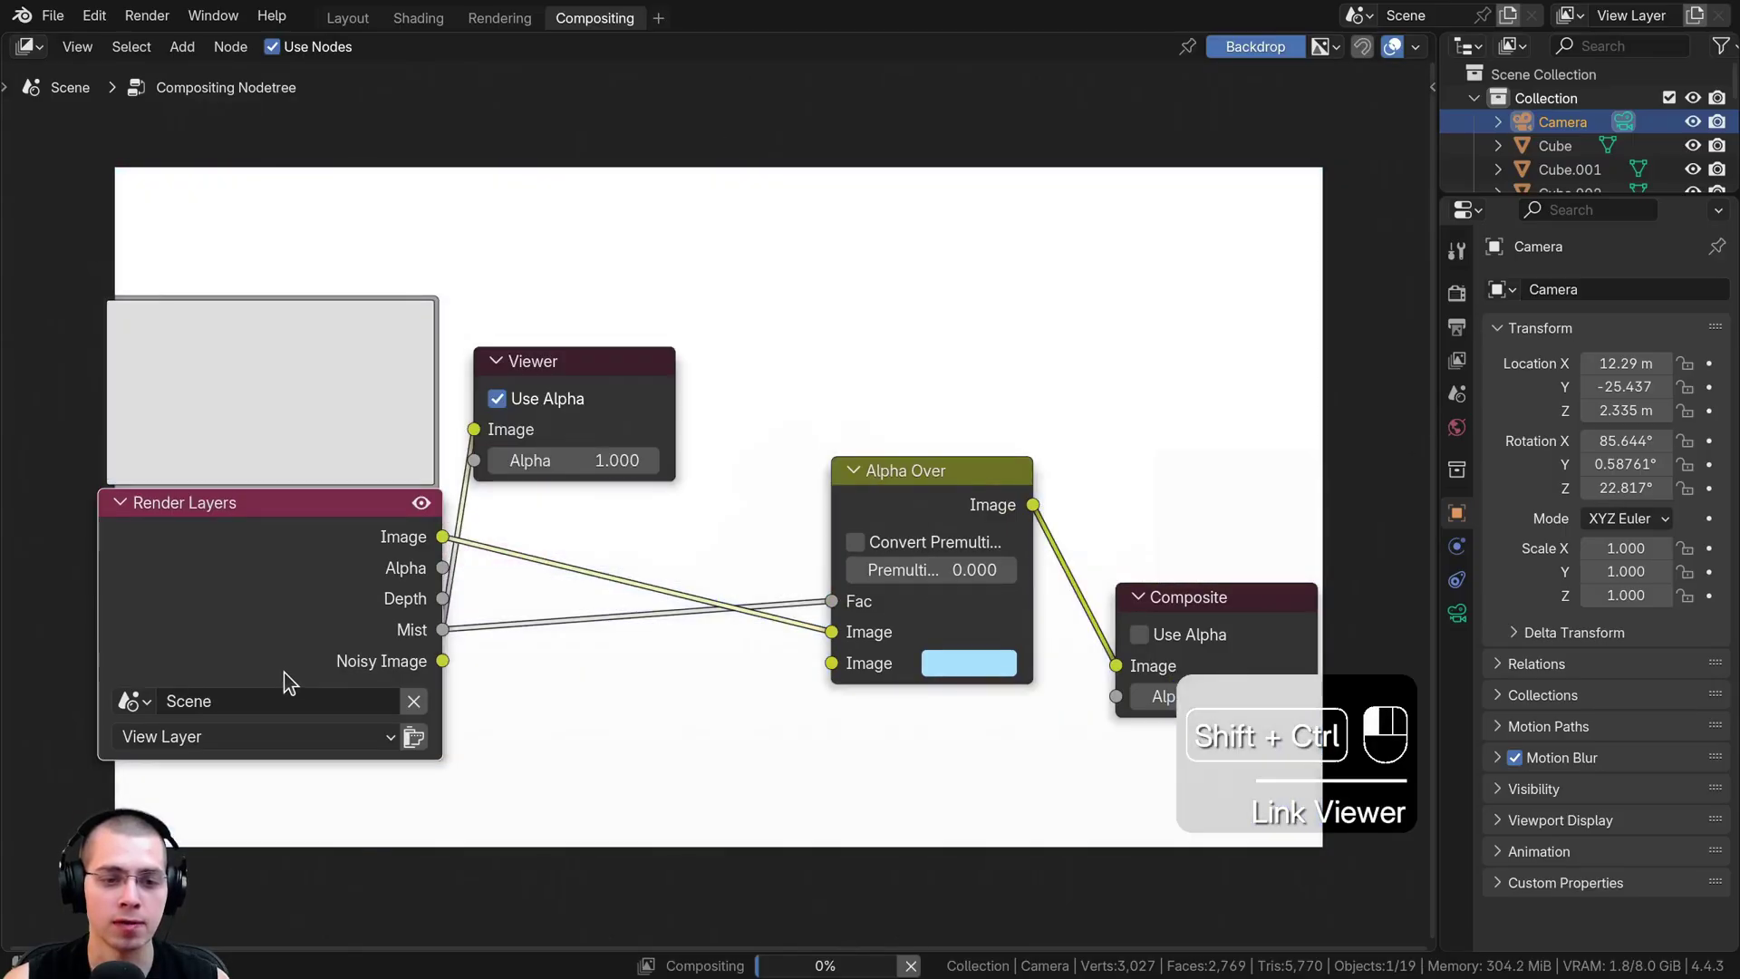
left_click(285, 673, "ctrl+shift")
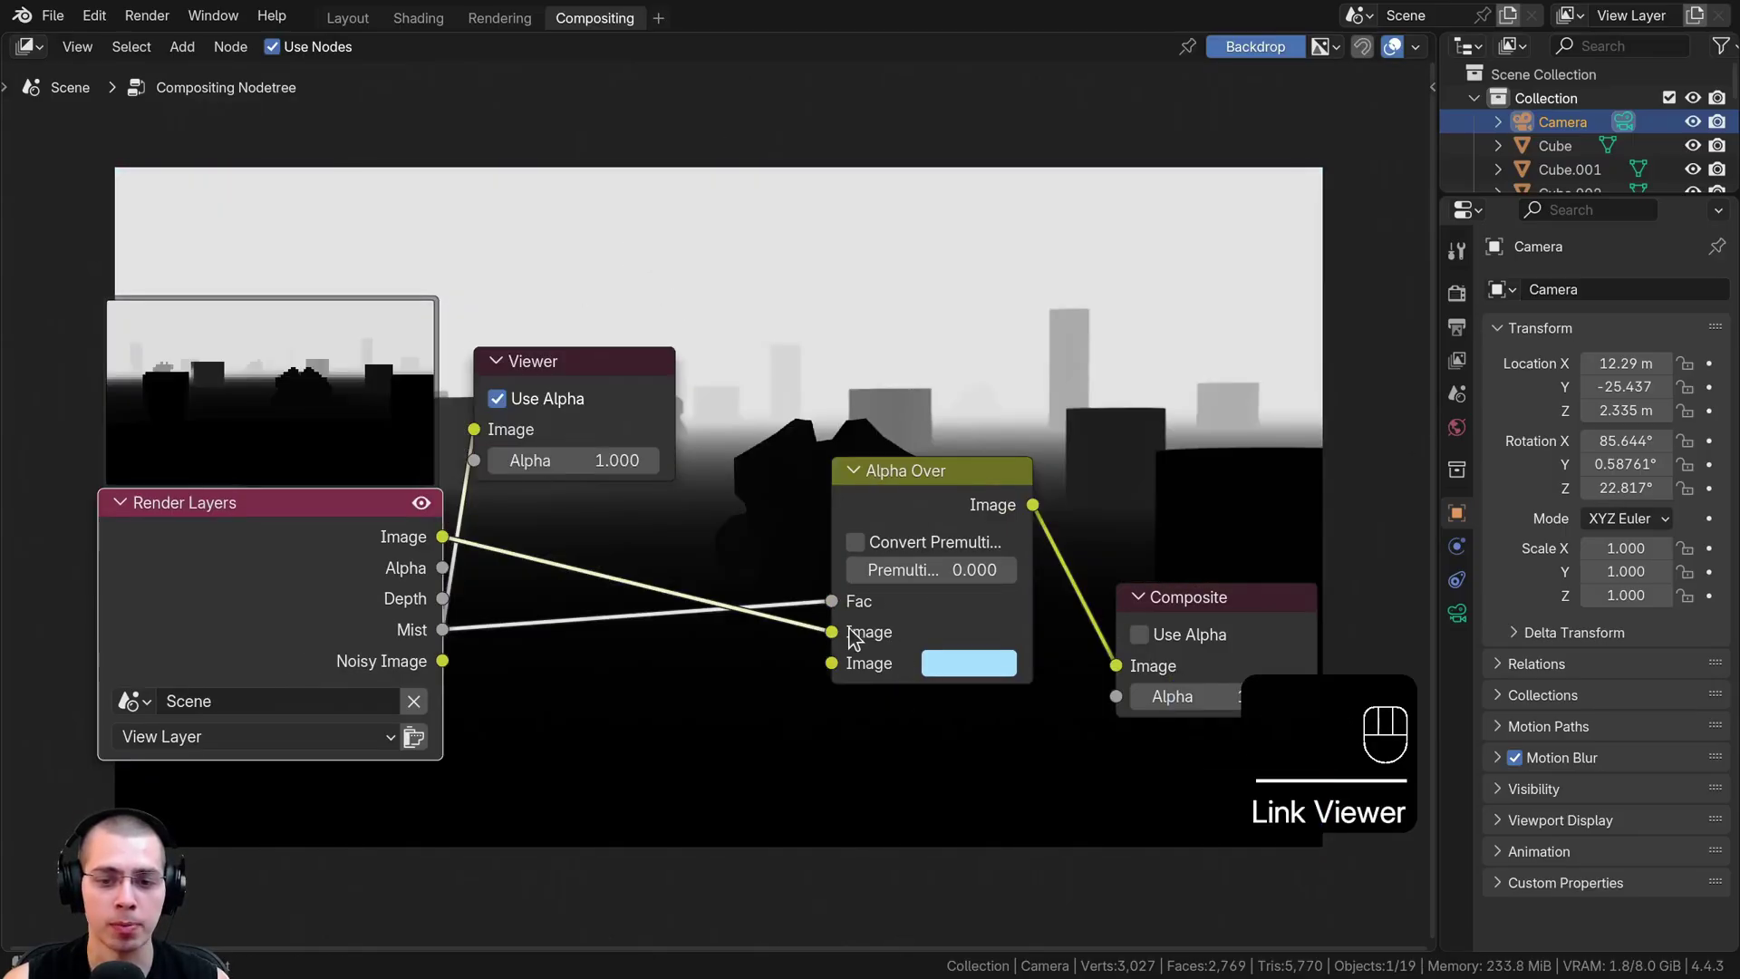
- Link the Alpha Over output back to the Viewer and widen the gap between the Render Layers and Alpha Over nodes
left_click(909, 598, "ctrl+shift")
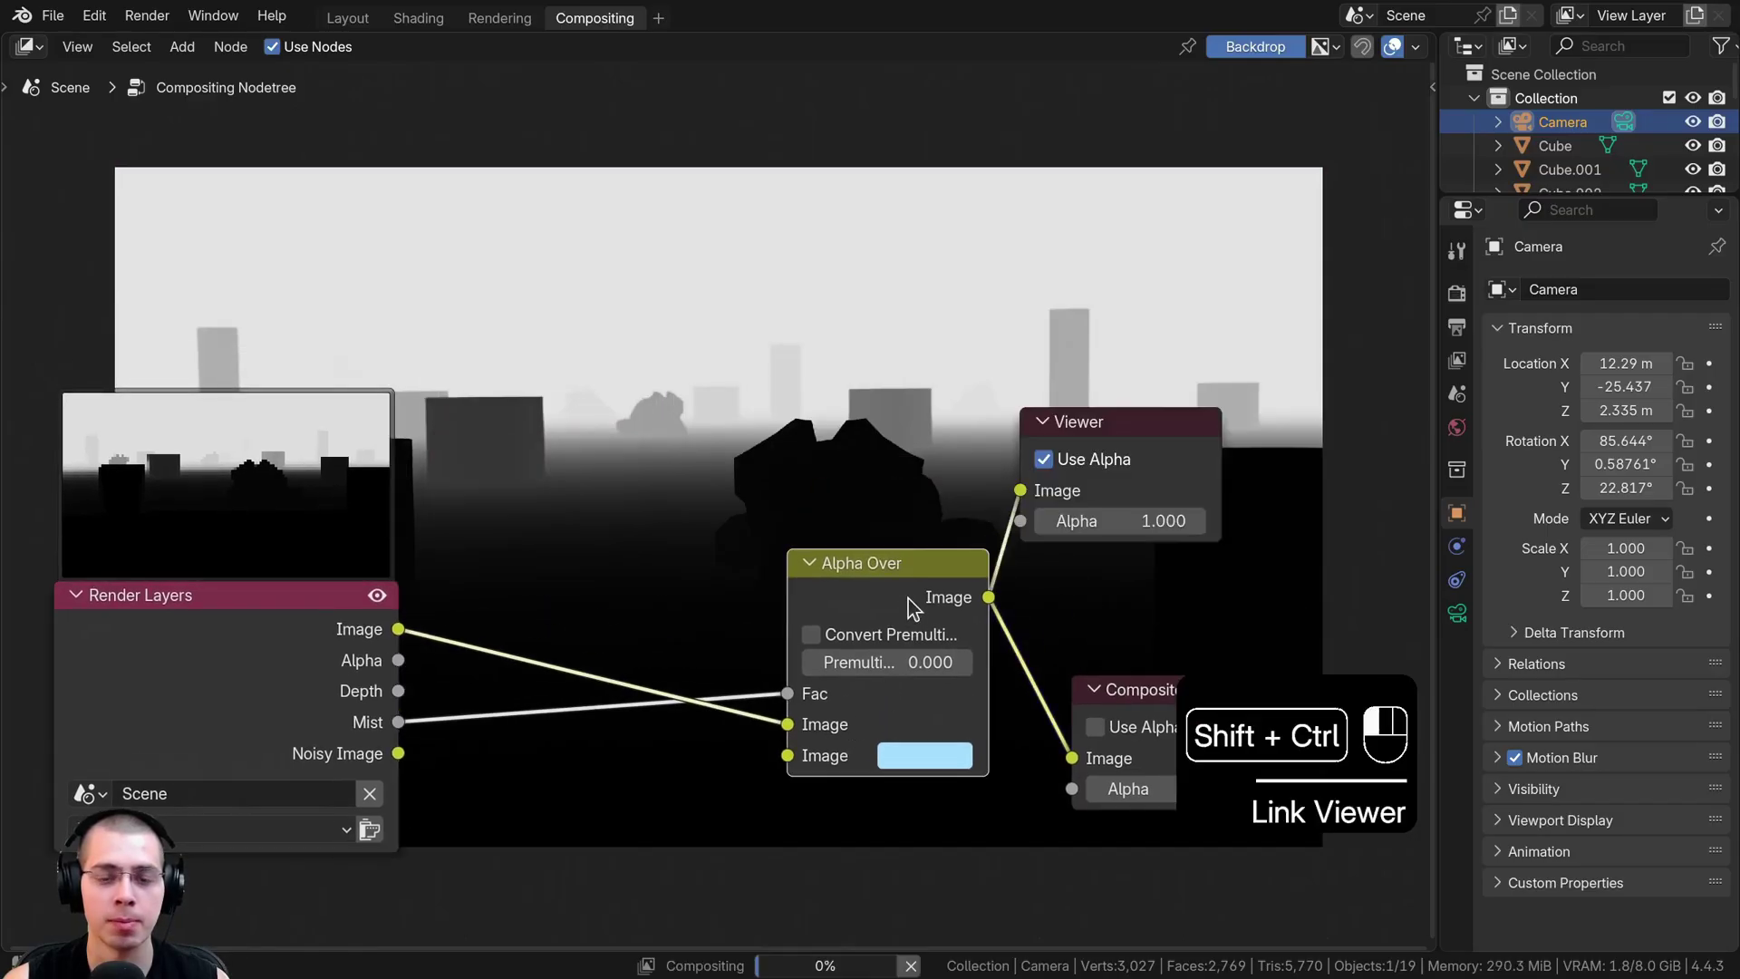
left_click_drag(908, 599, 933, 598)
middle_click_drag(652, 525, 719, 537)
left_click_drag(291, 607, 215, 608)
scroll(647, 301, "down", 2)
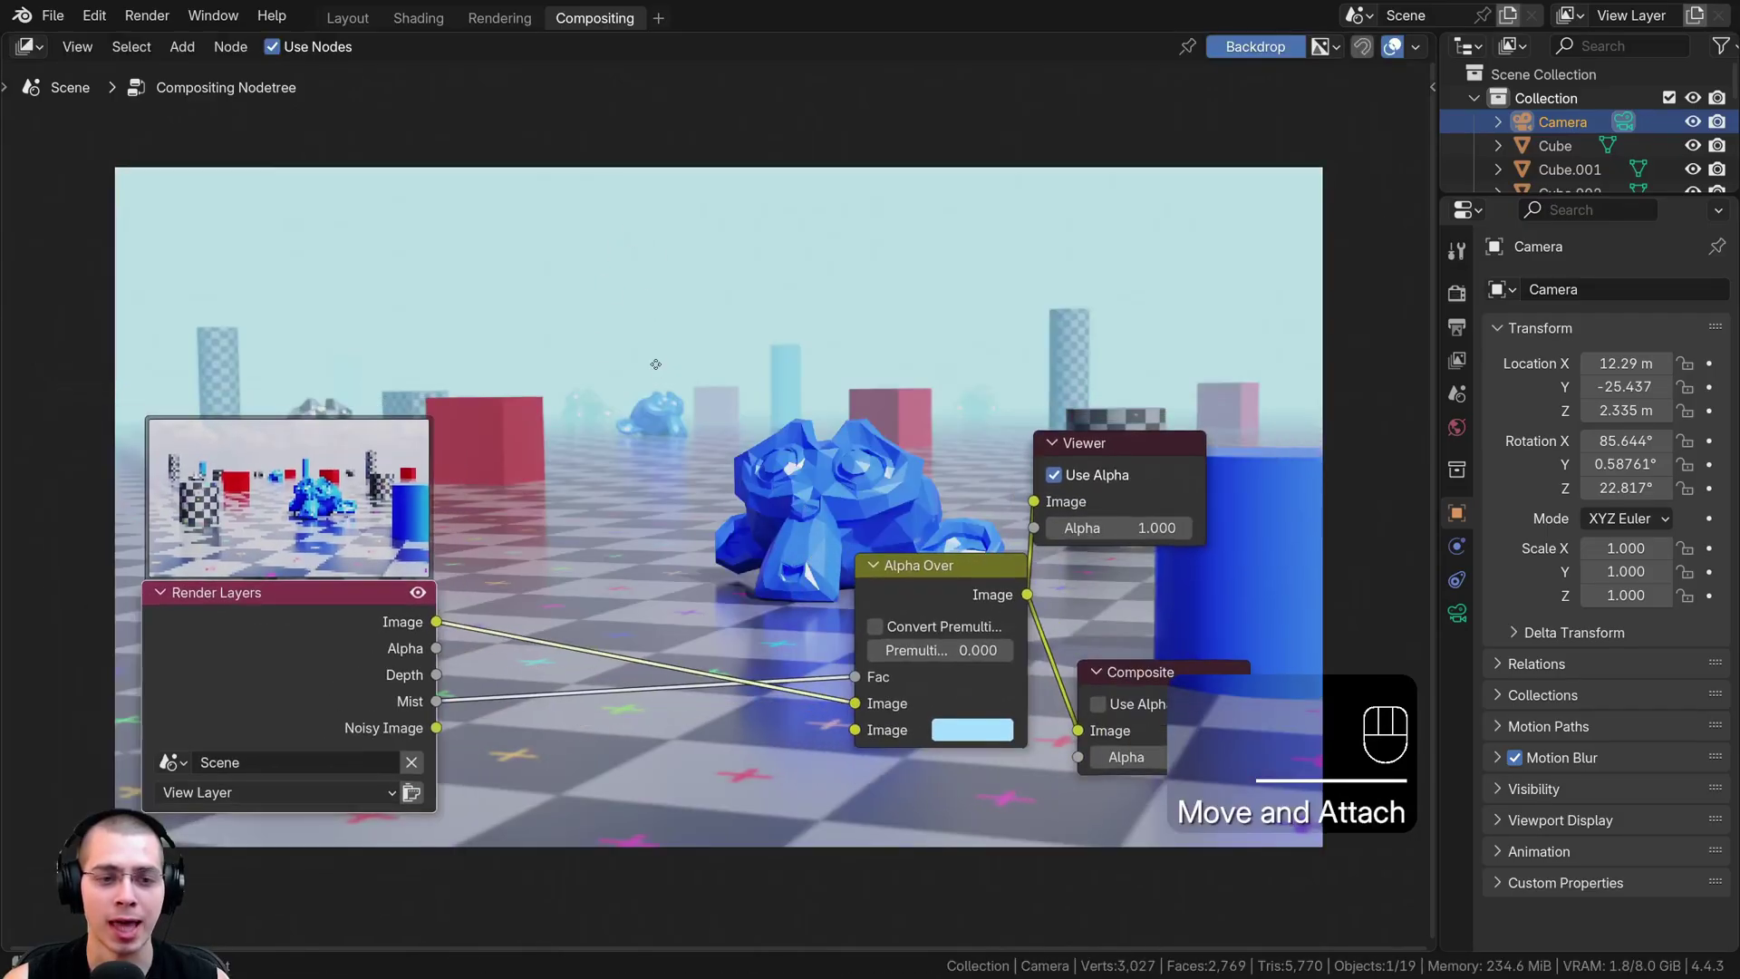
- Insert a Color Ramp node on the link between the Mist output and Alpha Over's Fac input, with room around it
key("shift+a")
left_click(656, 318)
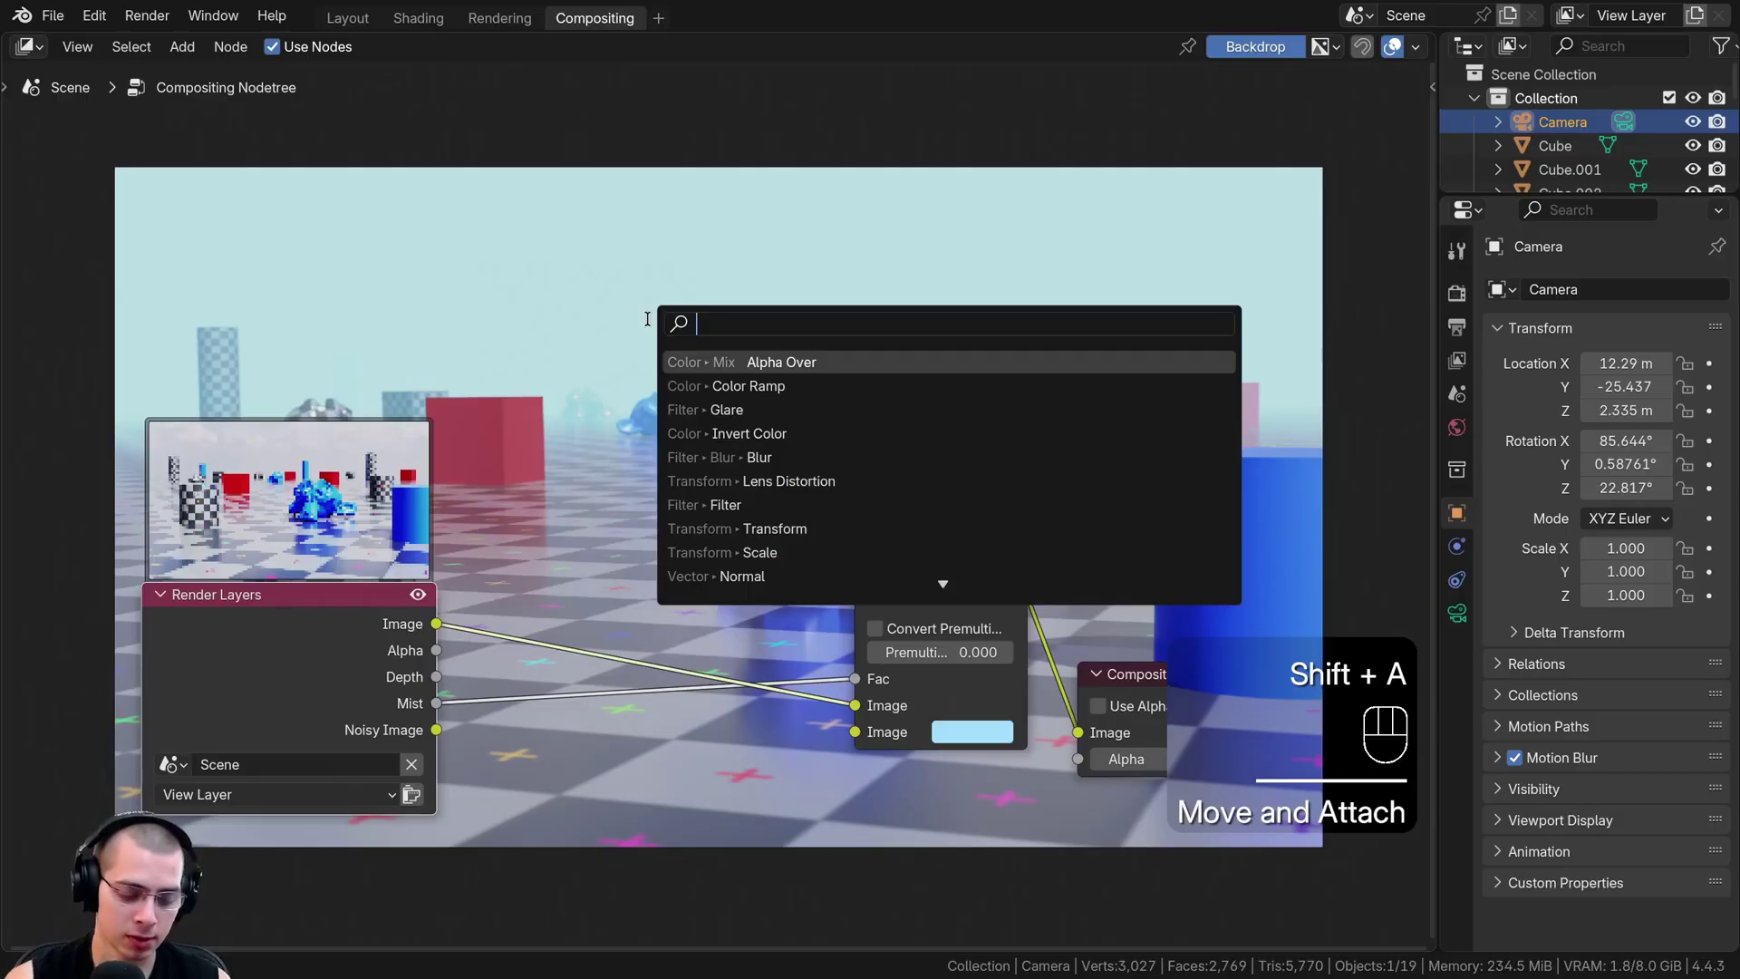
type("col")
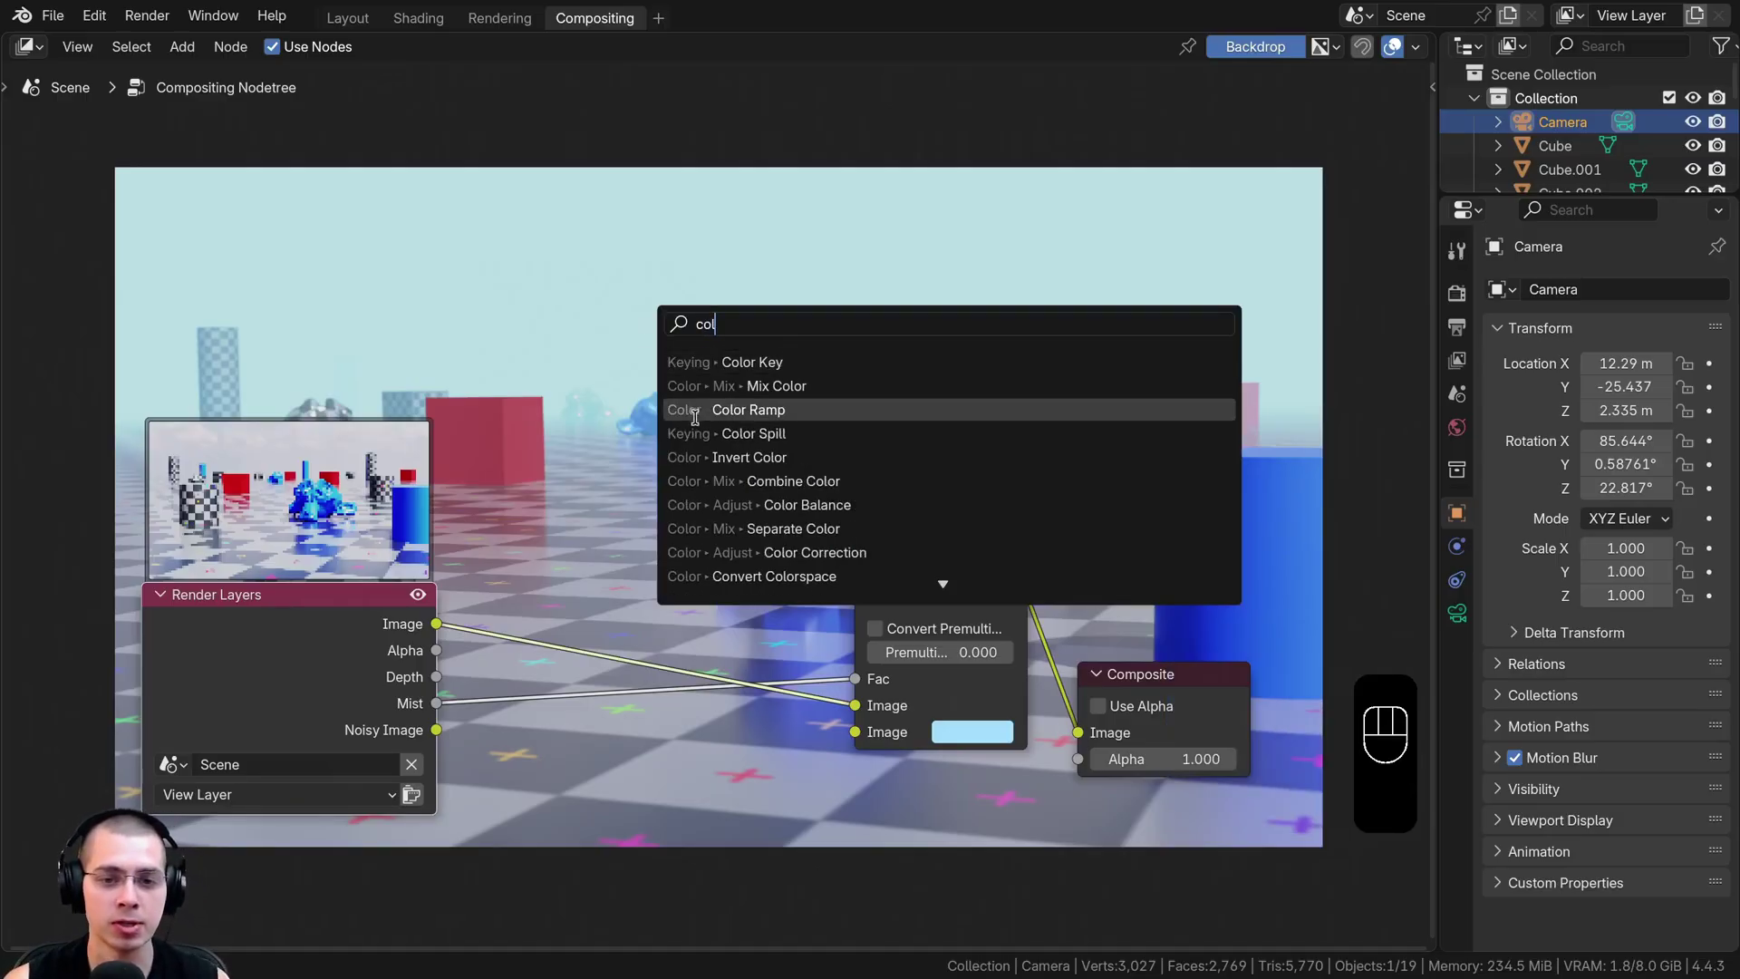
left_click(726, 409)
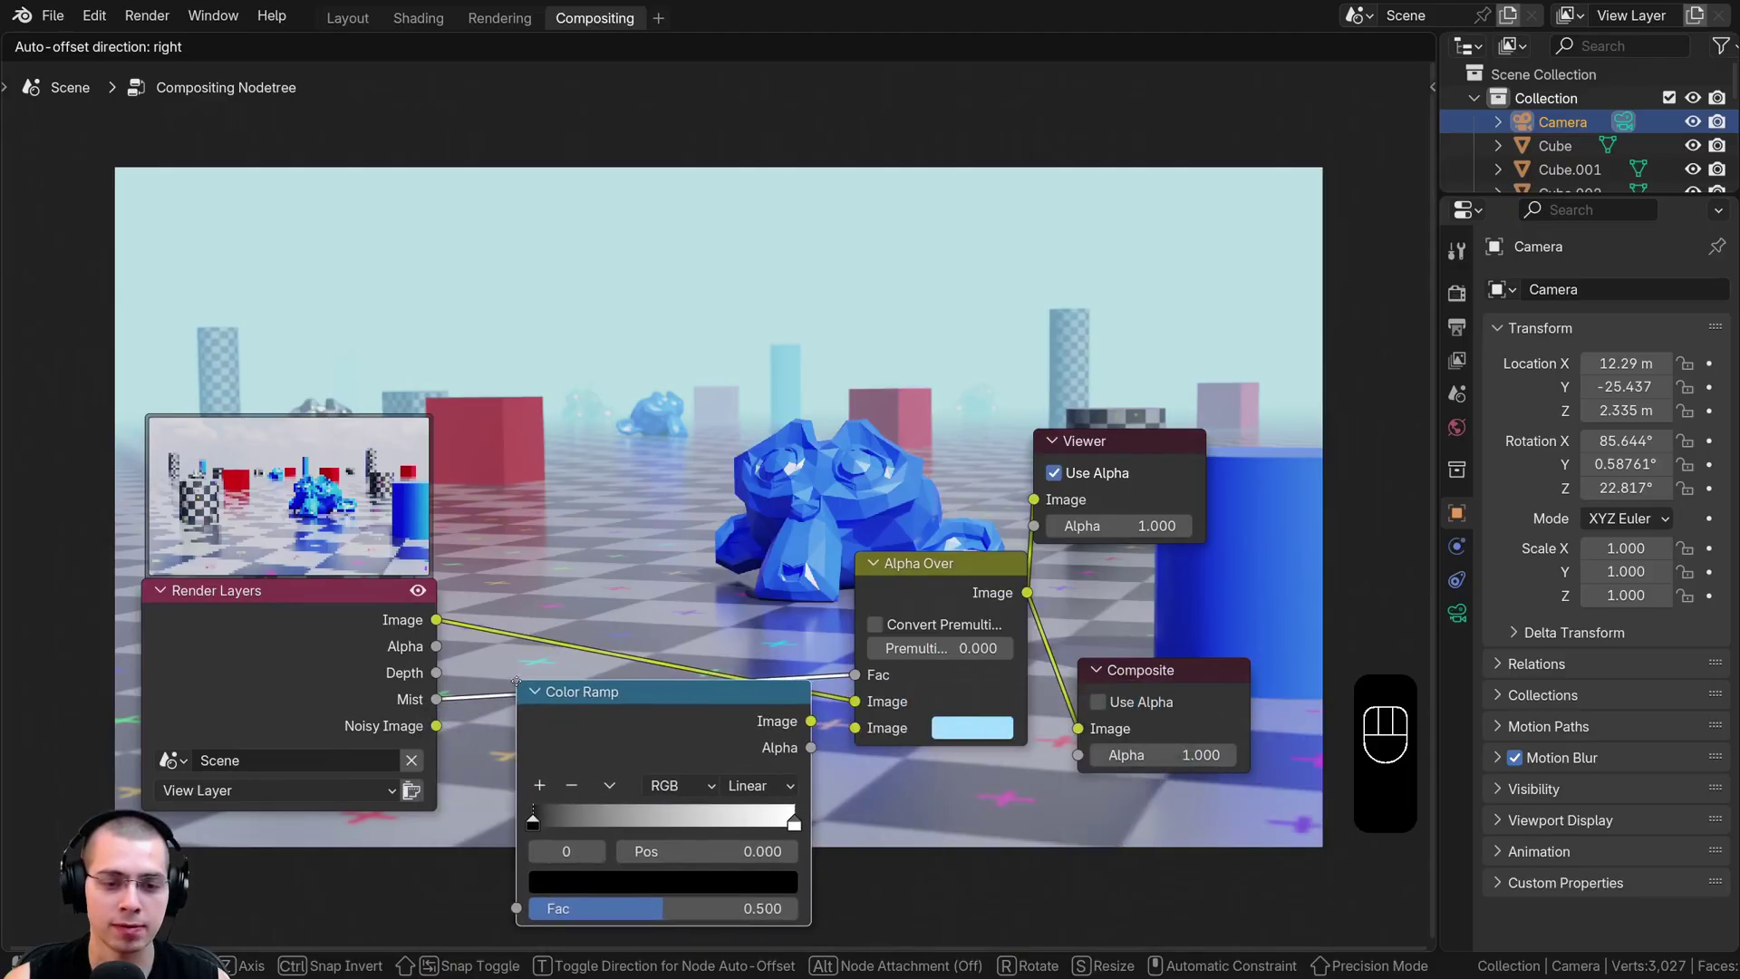
left_click(516, 683)
left_click_drag(623, 729, 632, 390)
left_click_drag(284, 671, 140, 703)
left_click_drag(638, 417, 550, 503)
middle_click_drag(550, 503, 591, 650)
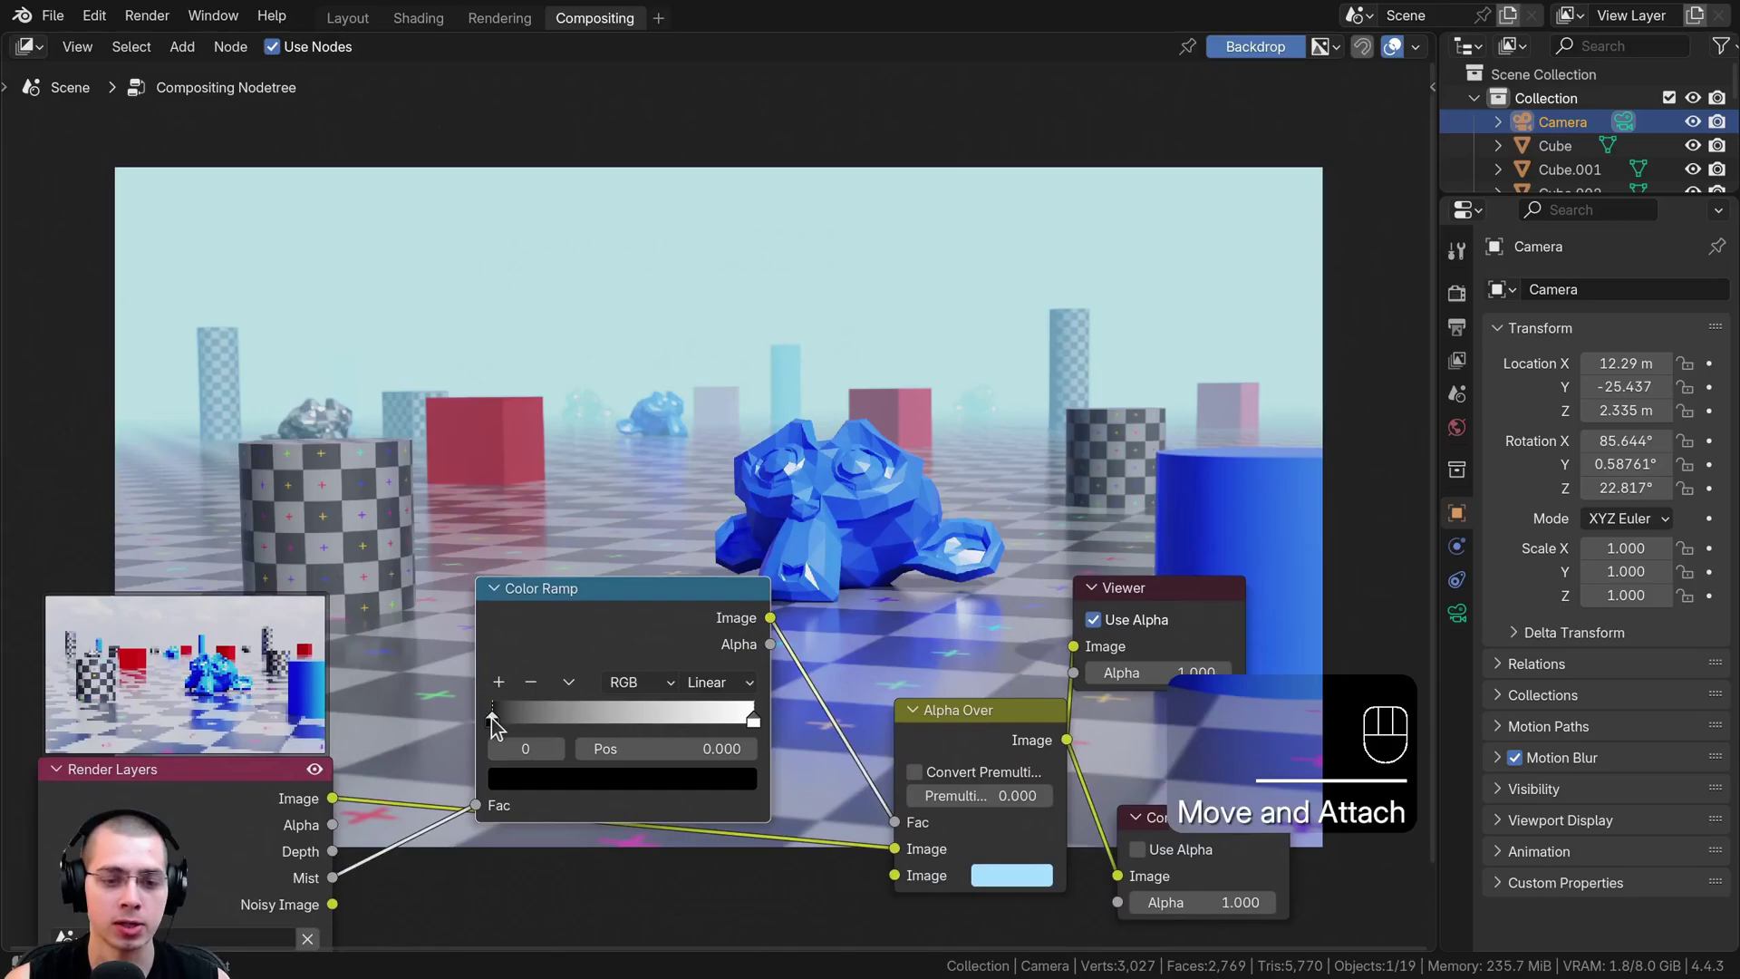
- Try the Color Ramp's black stop at position 0.721, previewing the ramp output through the Viewer
left_click_drag(491, 718, 655, 718)
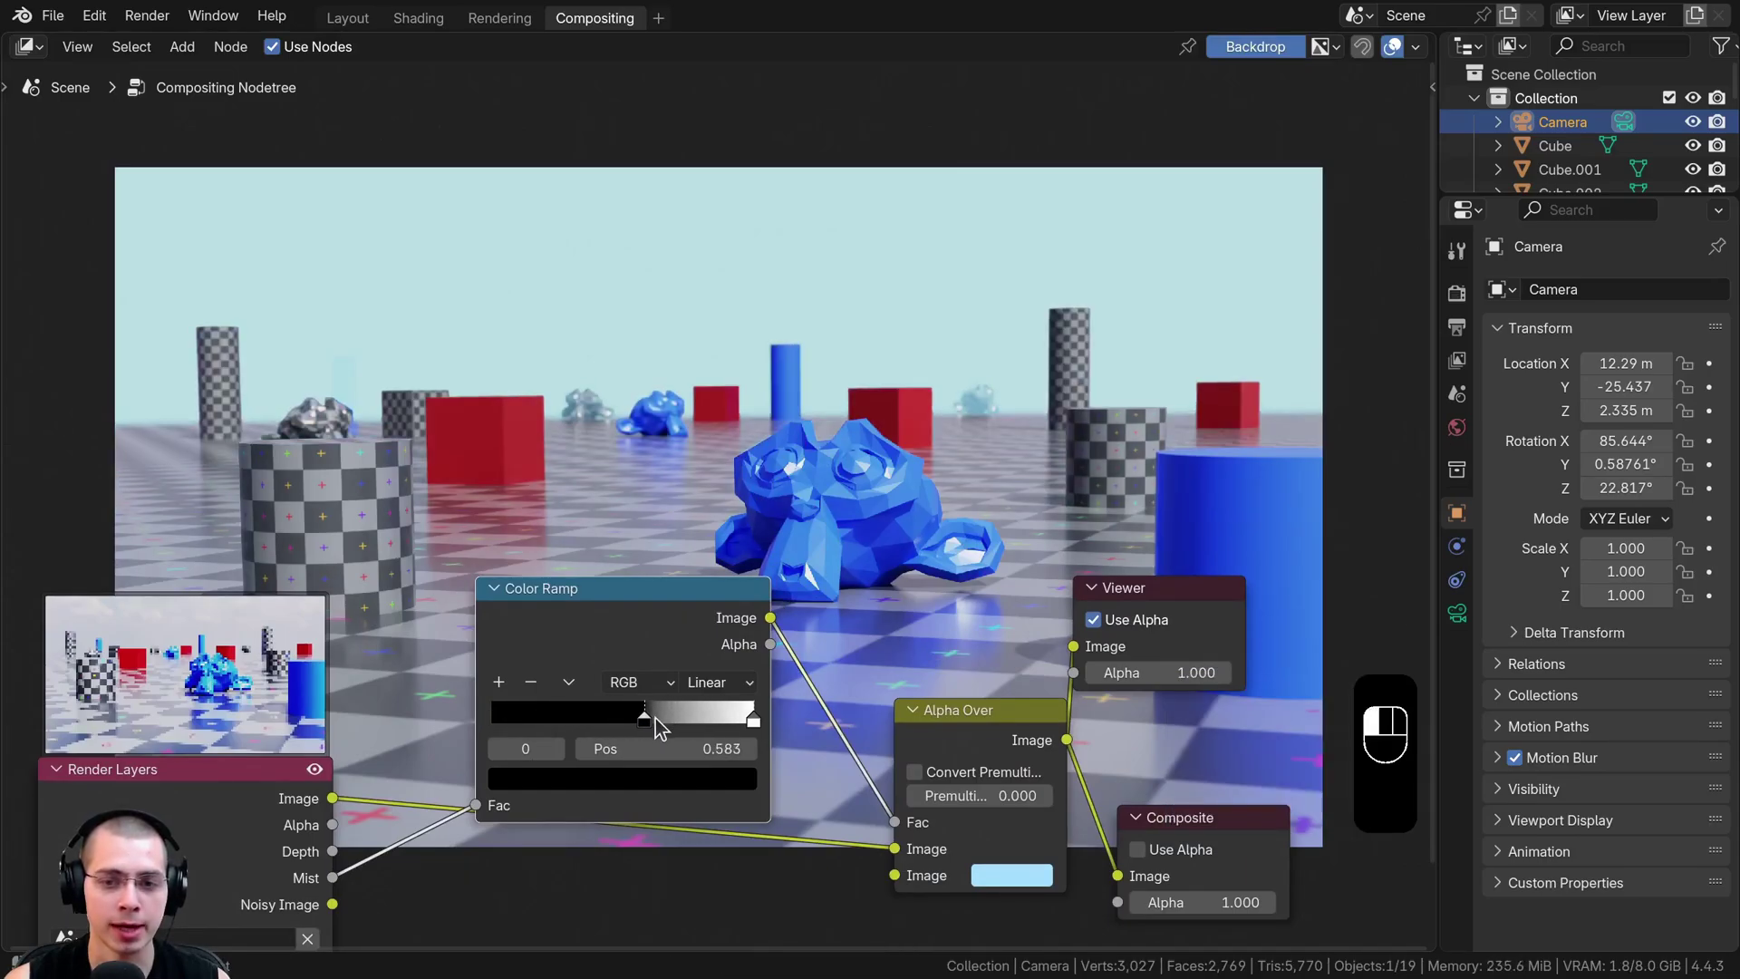
left_click(656, 627, "ctrl+shift")
left_click_drag(644, 718, 680, 718)
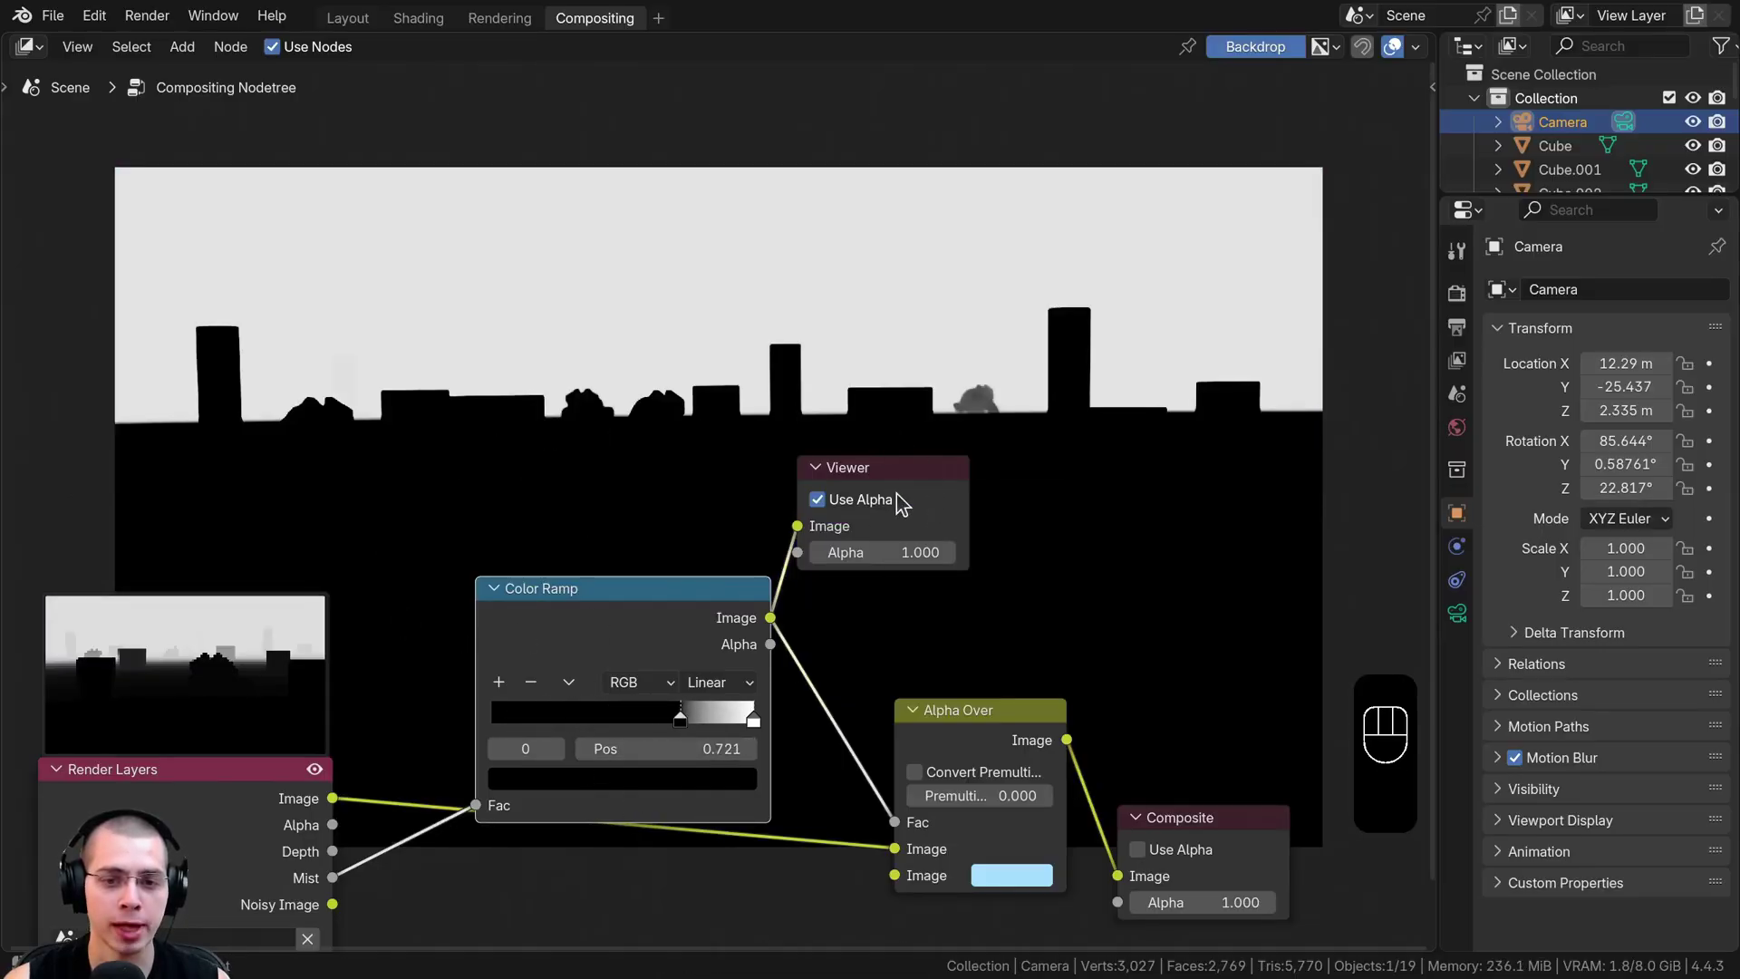
left_click_drag(915, 485, 1156, 540)
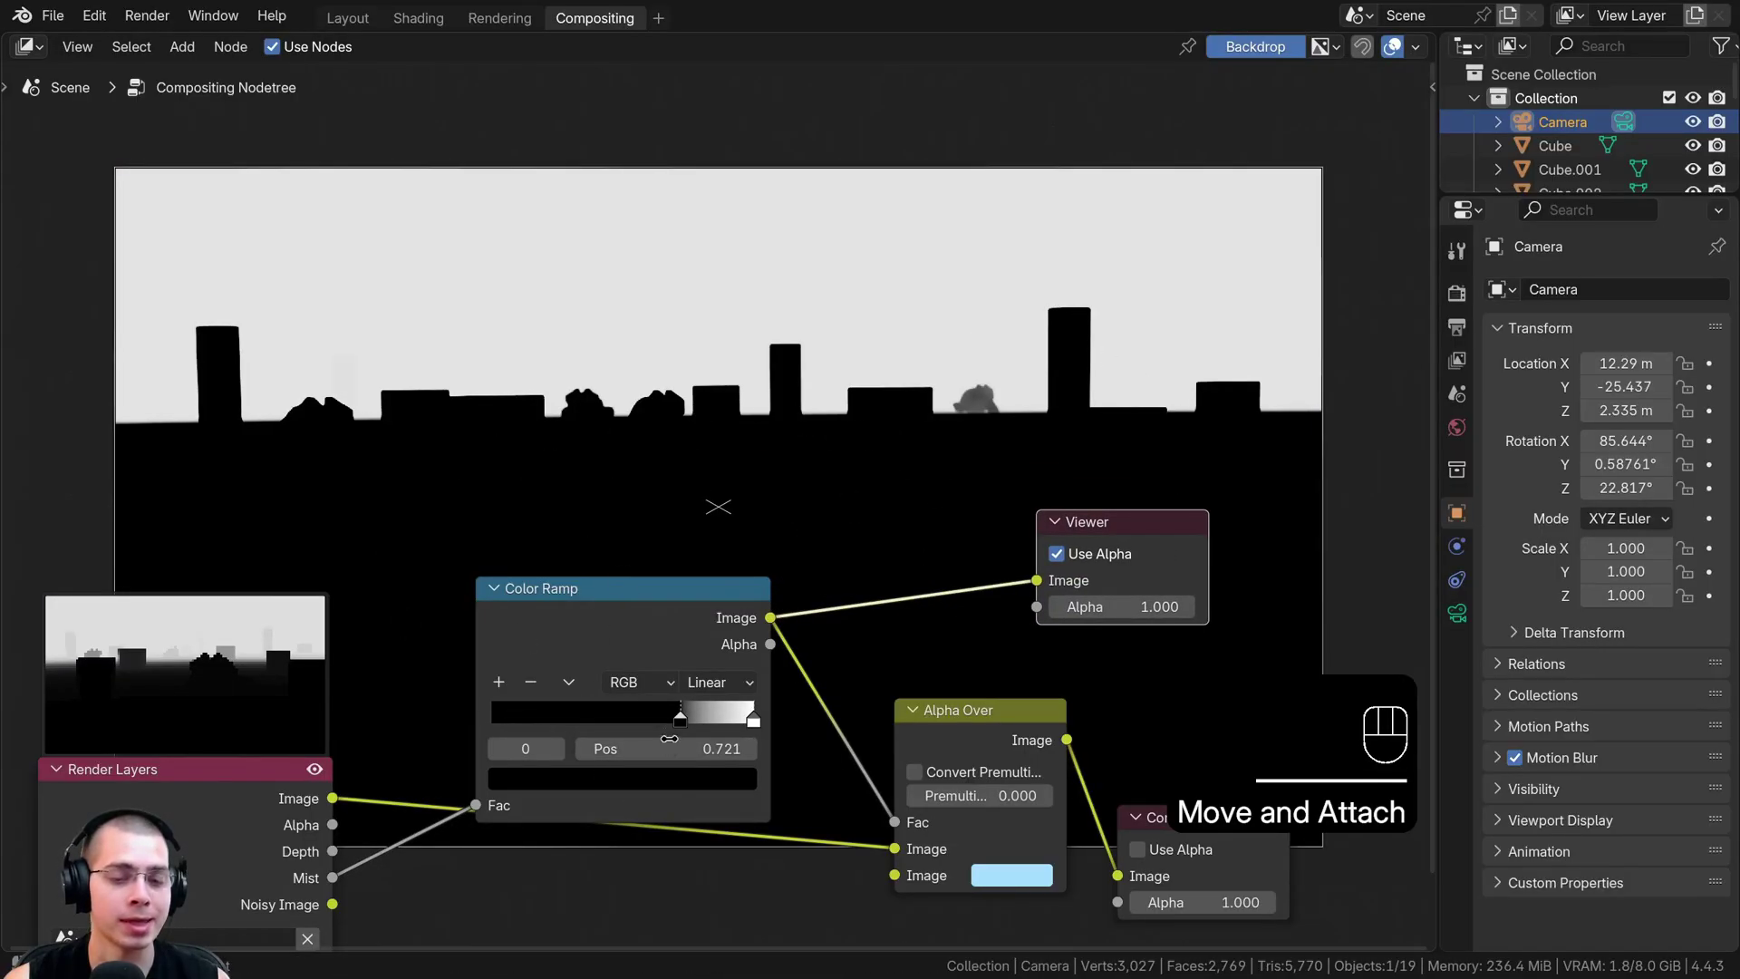
- Link the Alpha Over output to the Viewer, reset the Color Ramp's black stop to position 0.000, and nudge the Color Ramp node
left_click(985, 732, "ctrl+shift")
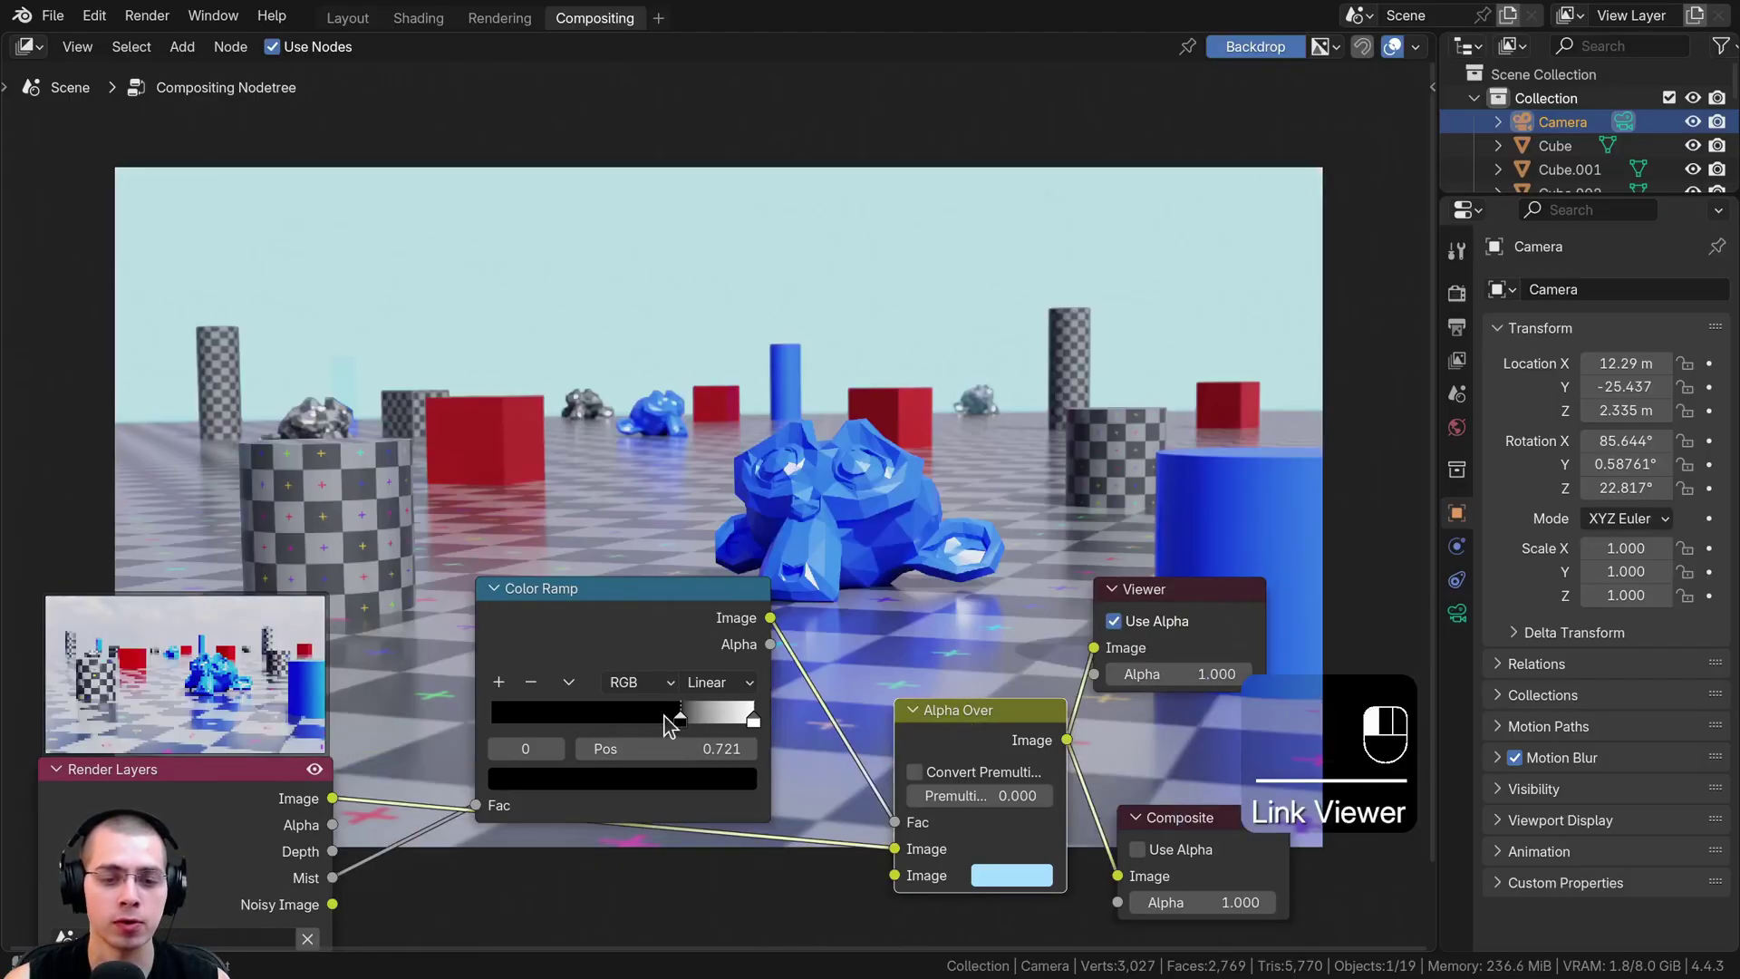
left_click_drag(668, 722, 766, 716)
mouse_move(495, 717)
left_mouse_down()
mouse_move(644, 703)
mouse_move(491, 710)
left_mouse_up()
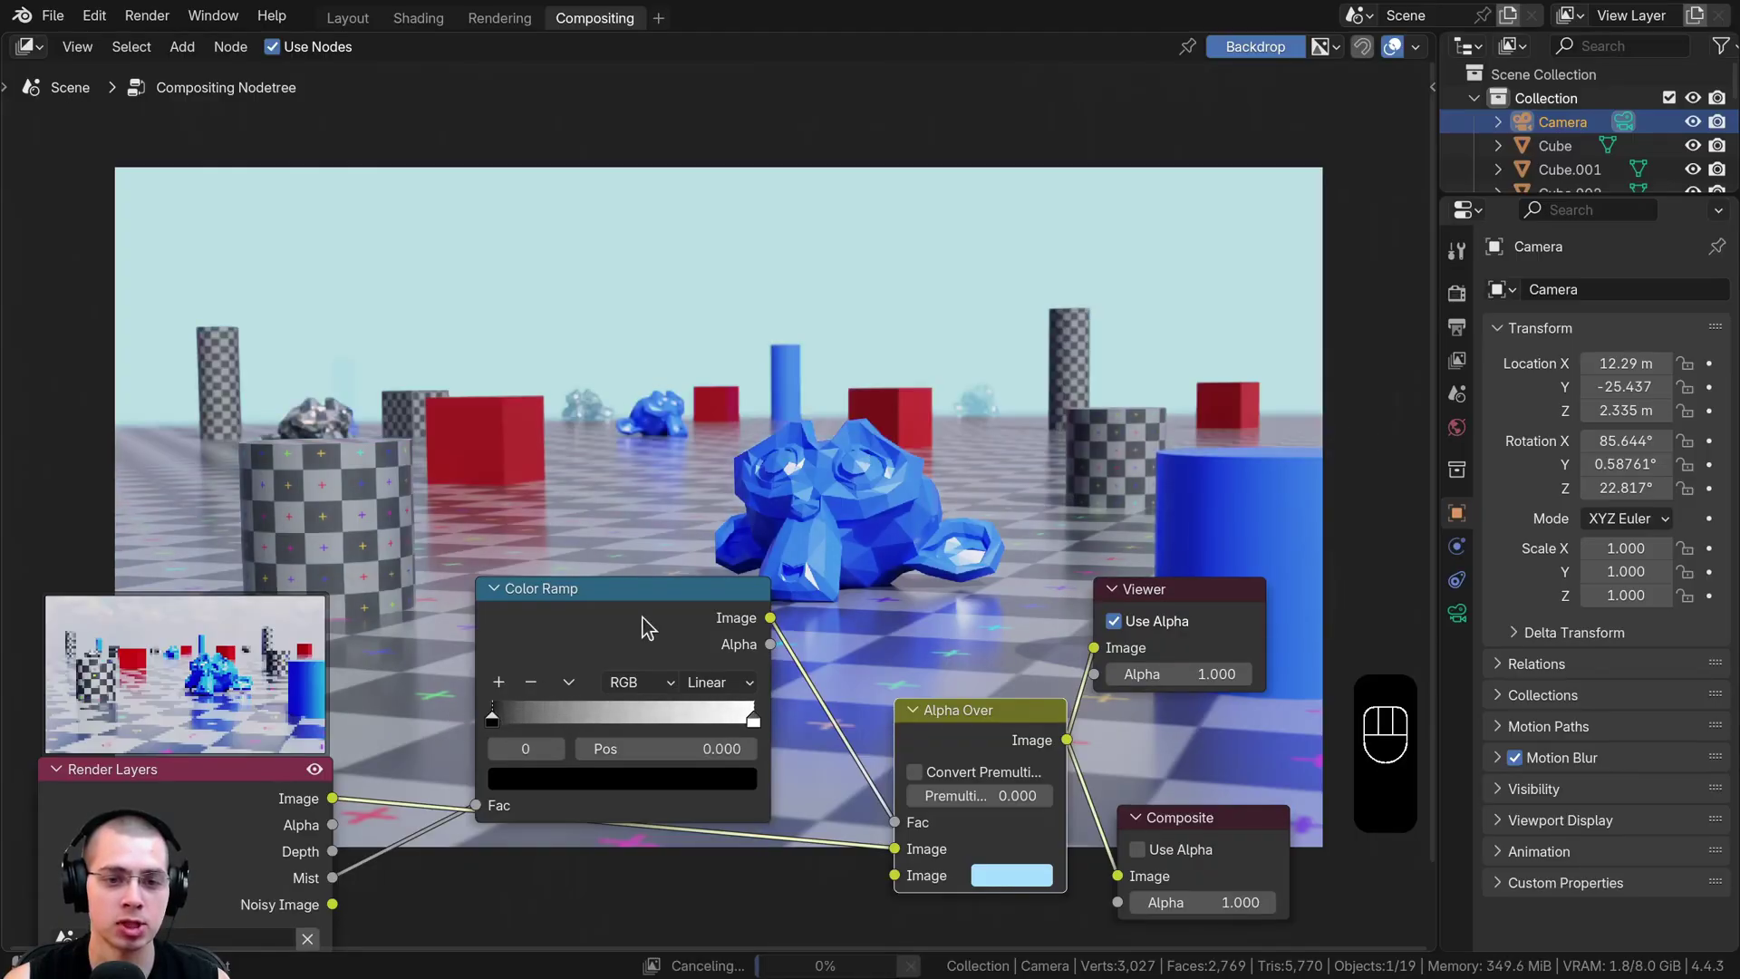
left_click_drag(643, 617, 648, 588)
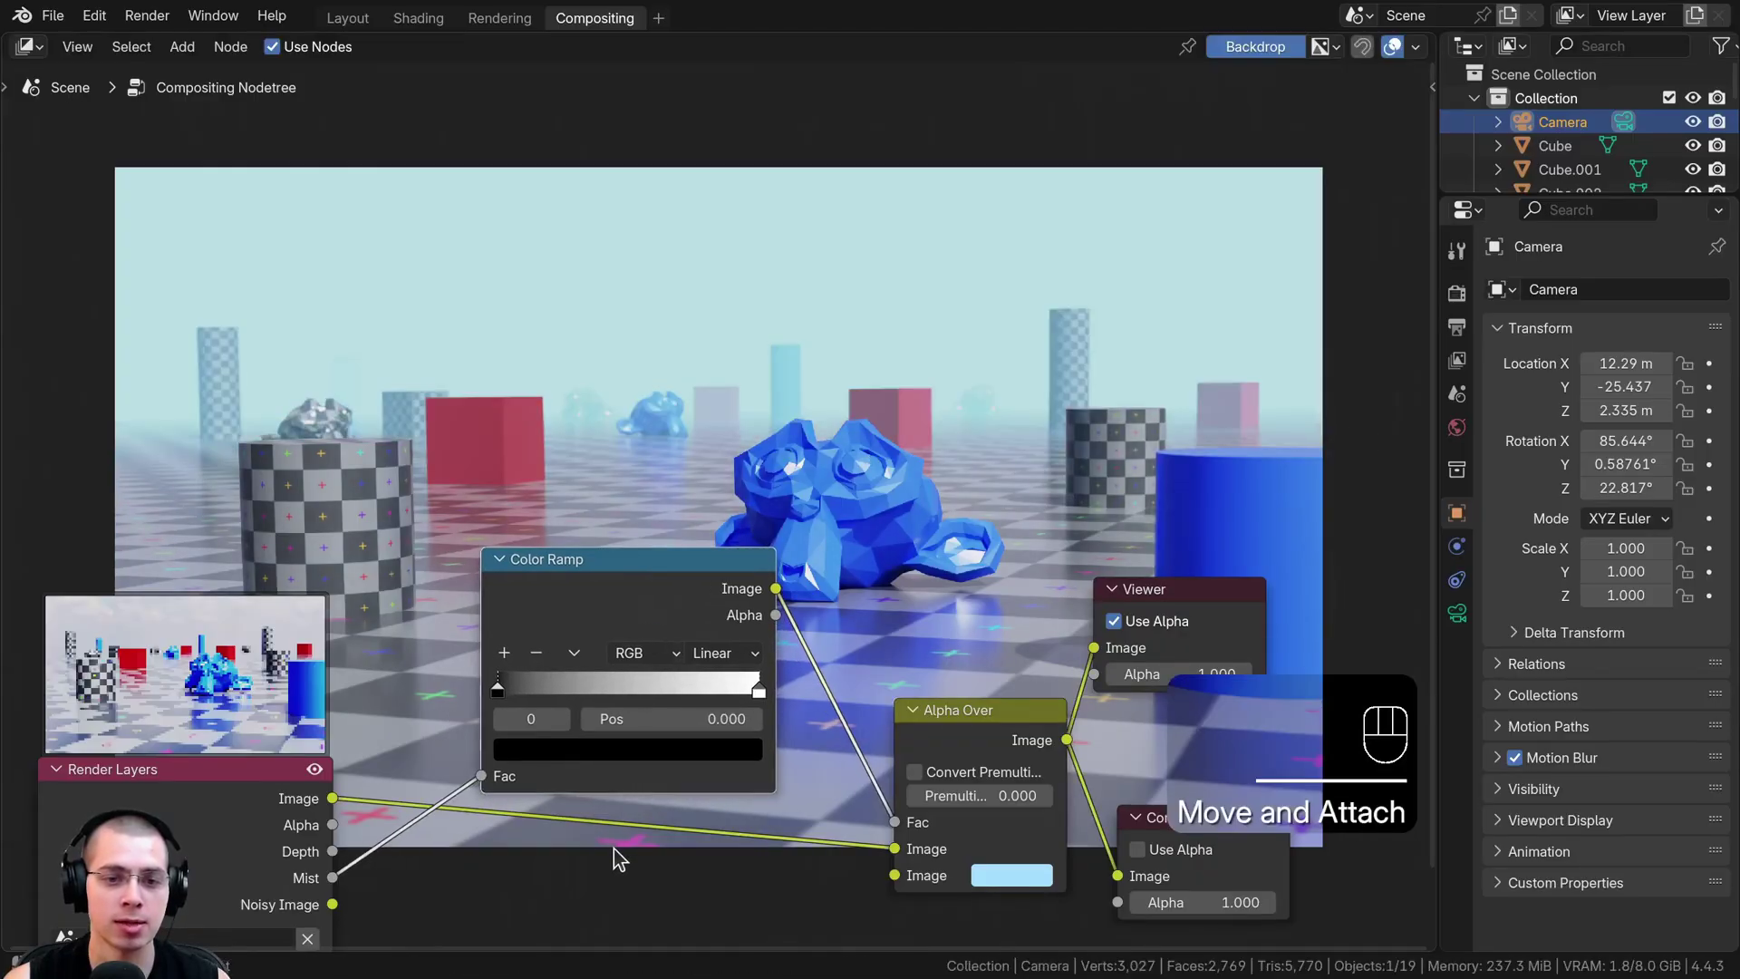
- Try darker grey values for the Color Ramp's white stop and restore it to full white, #FFFFFFFF
left_click(760, 689)
left_click(748, 748)
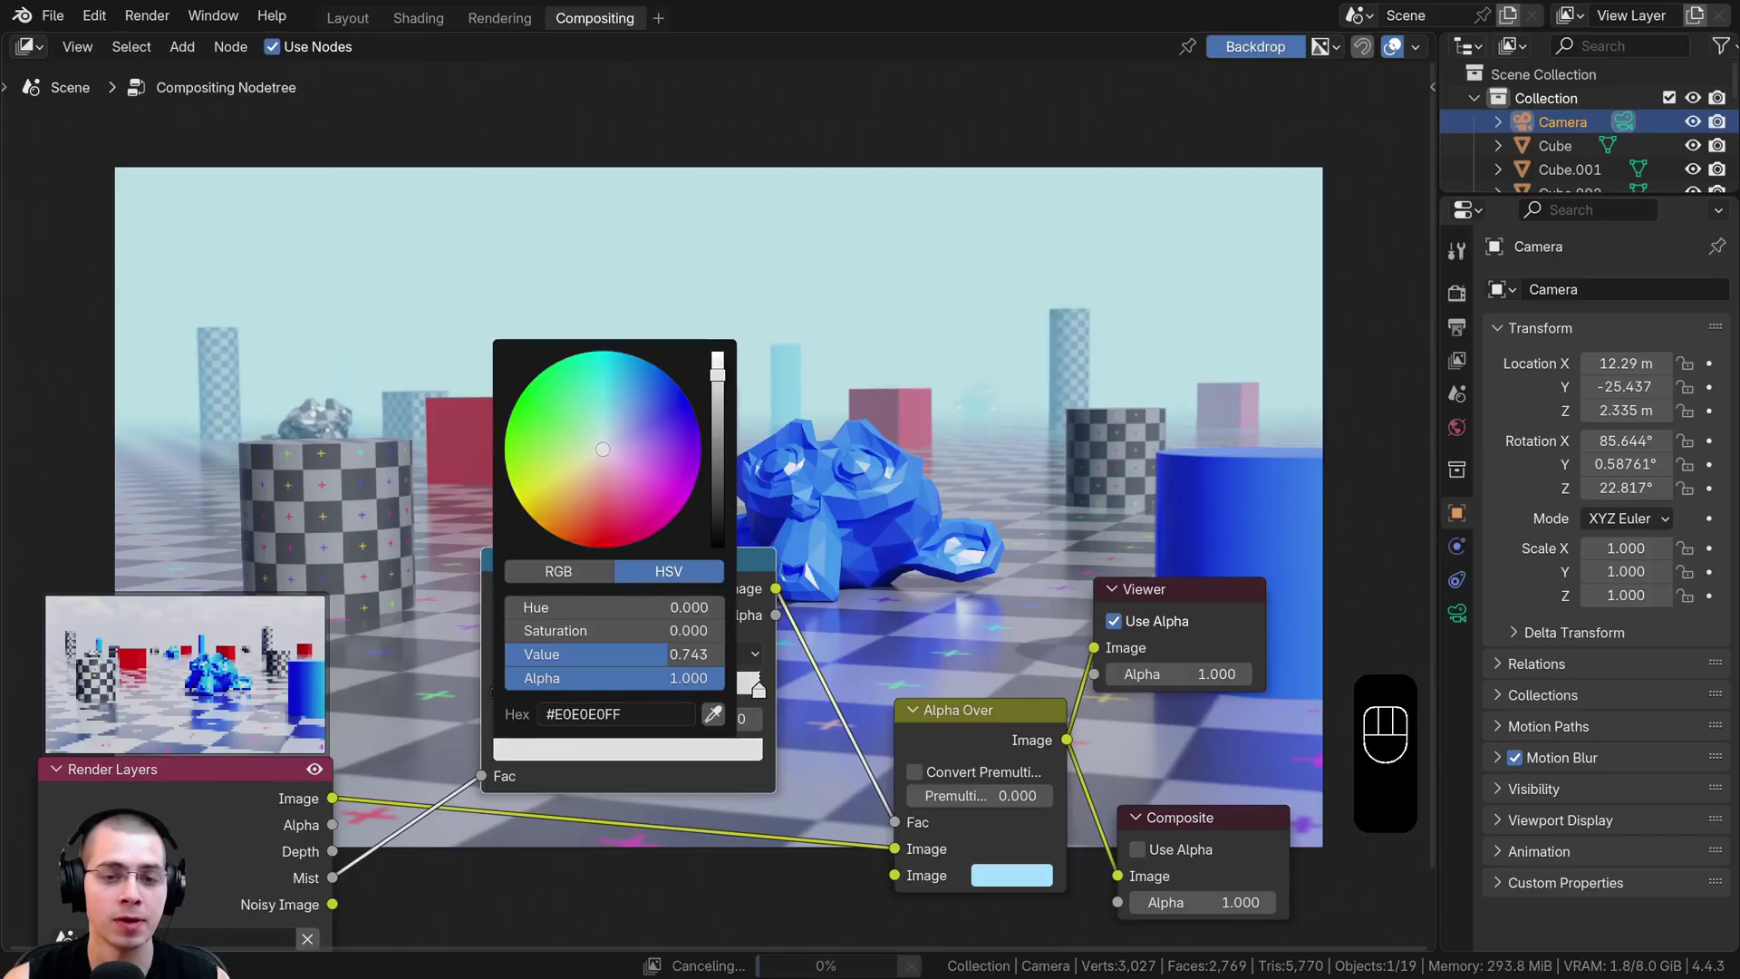
left_click_drag(718, 374, 718, 478)
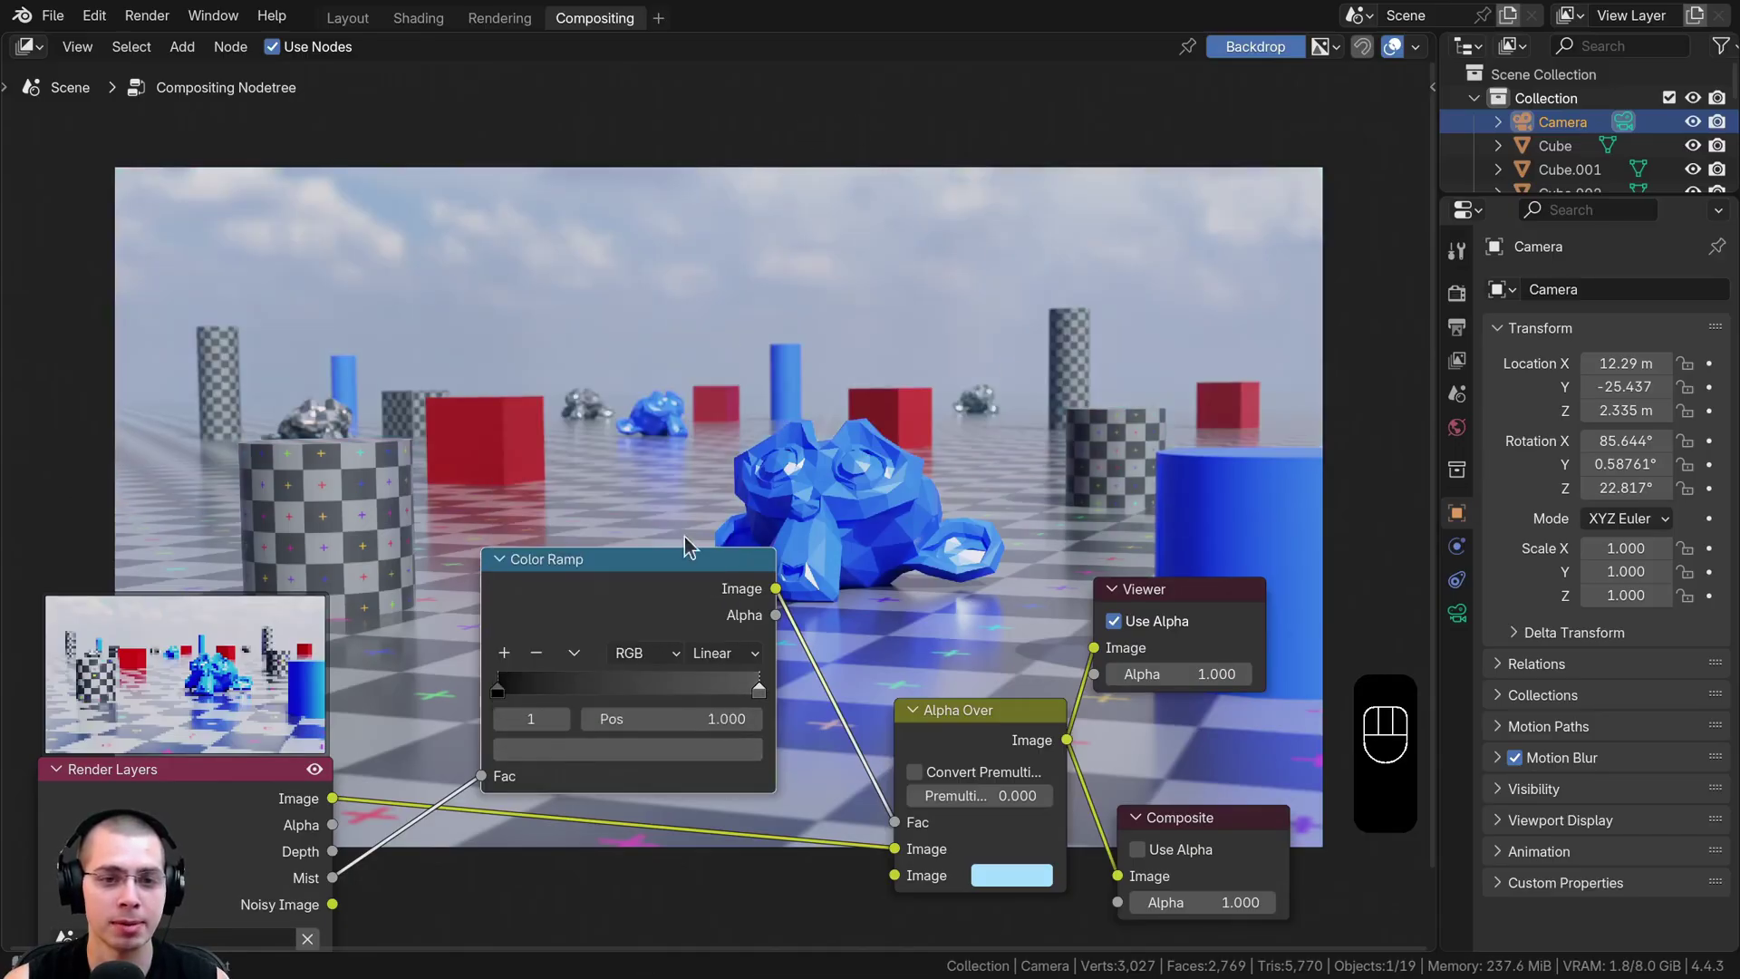
left_click(710, 743)
left_click_drag(720, 461, 717, 419)
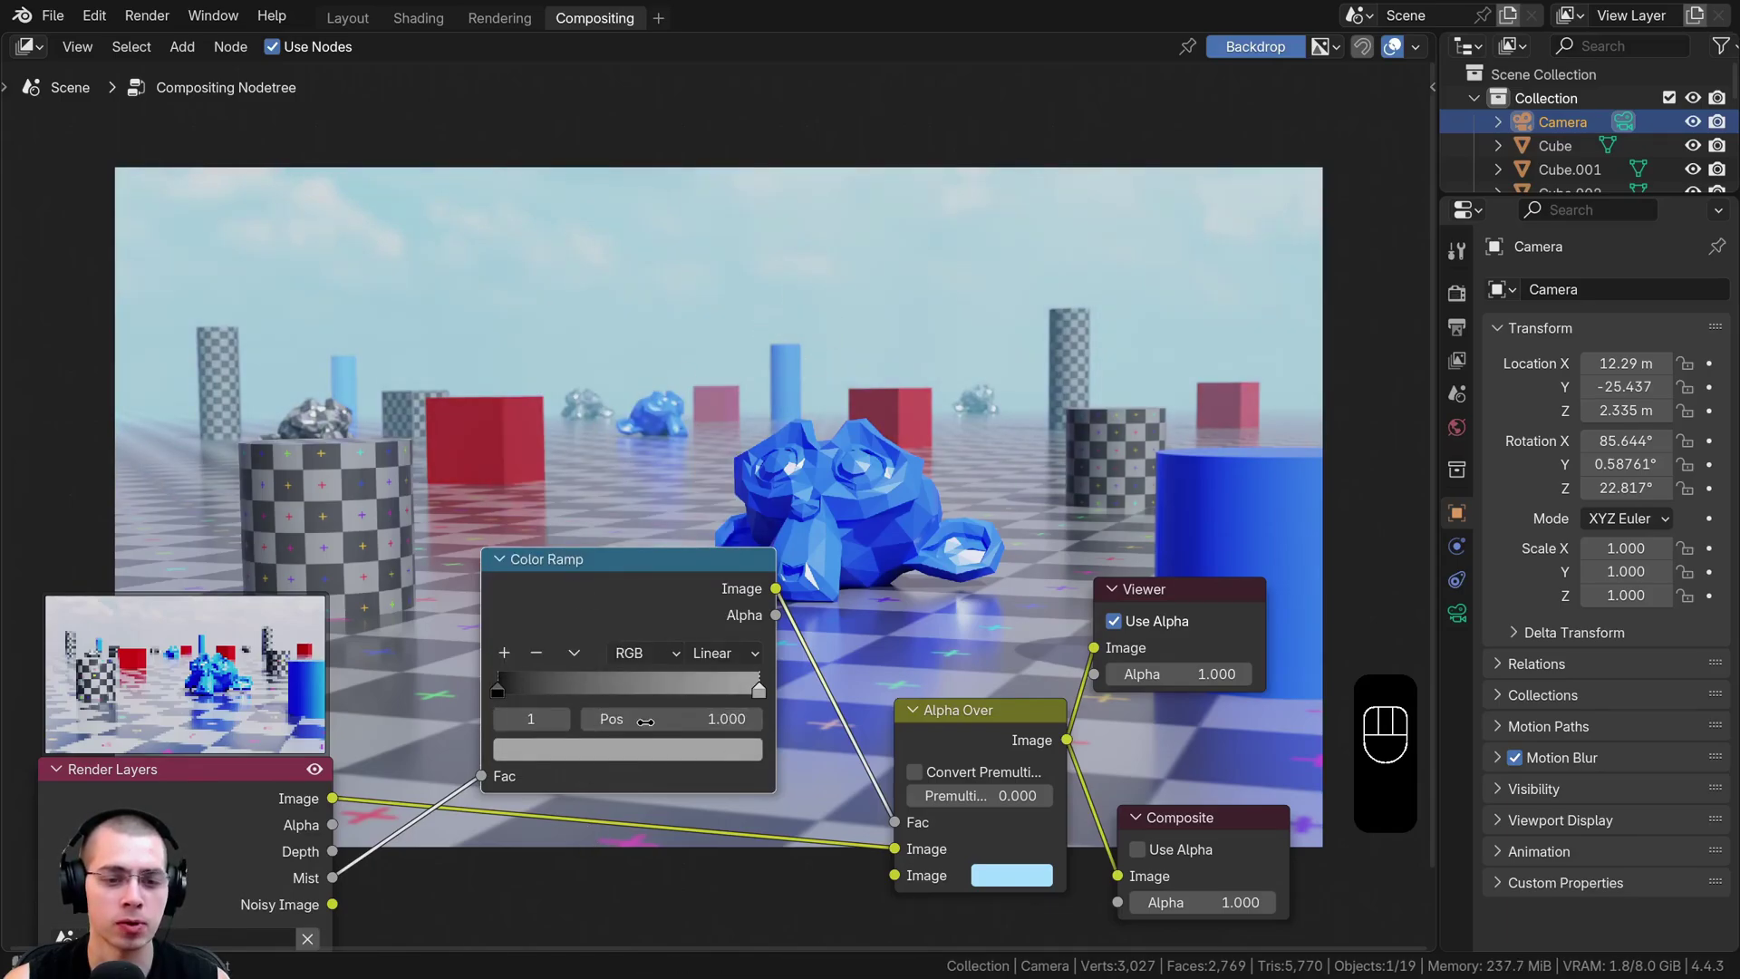
left_click(738, 749)
left_click_drag(718, 421, 718, 350)
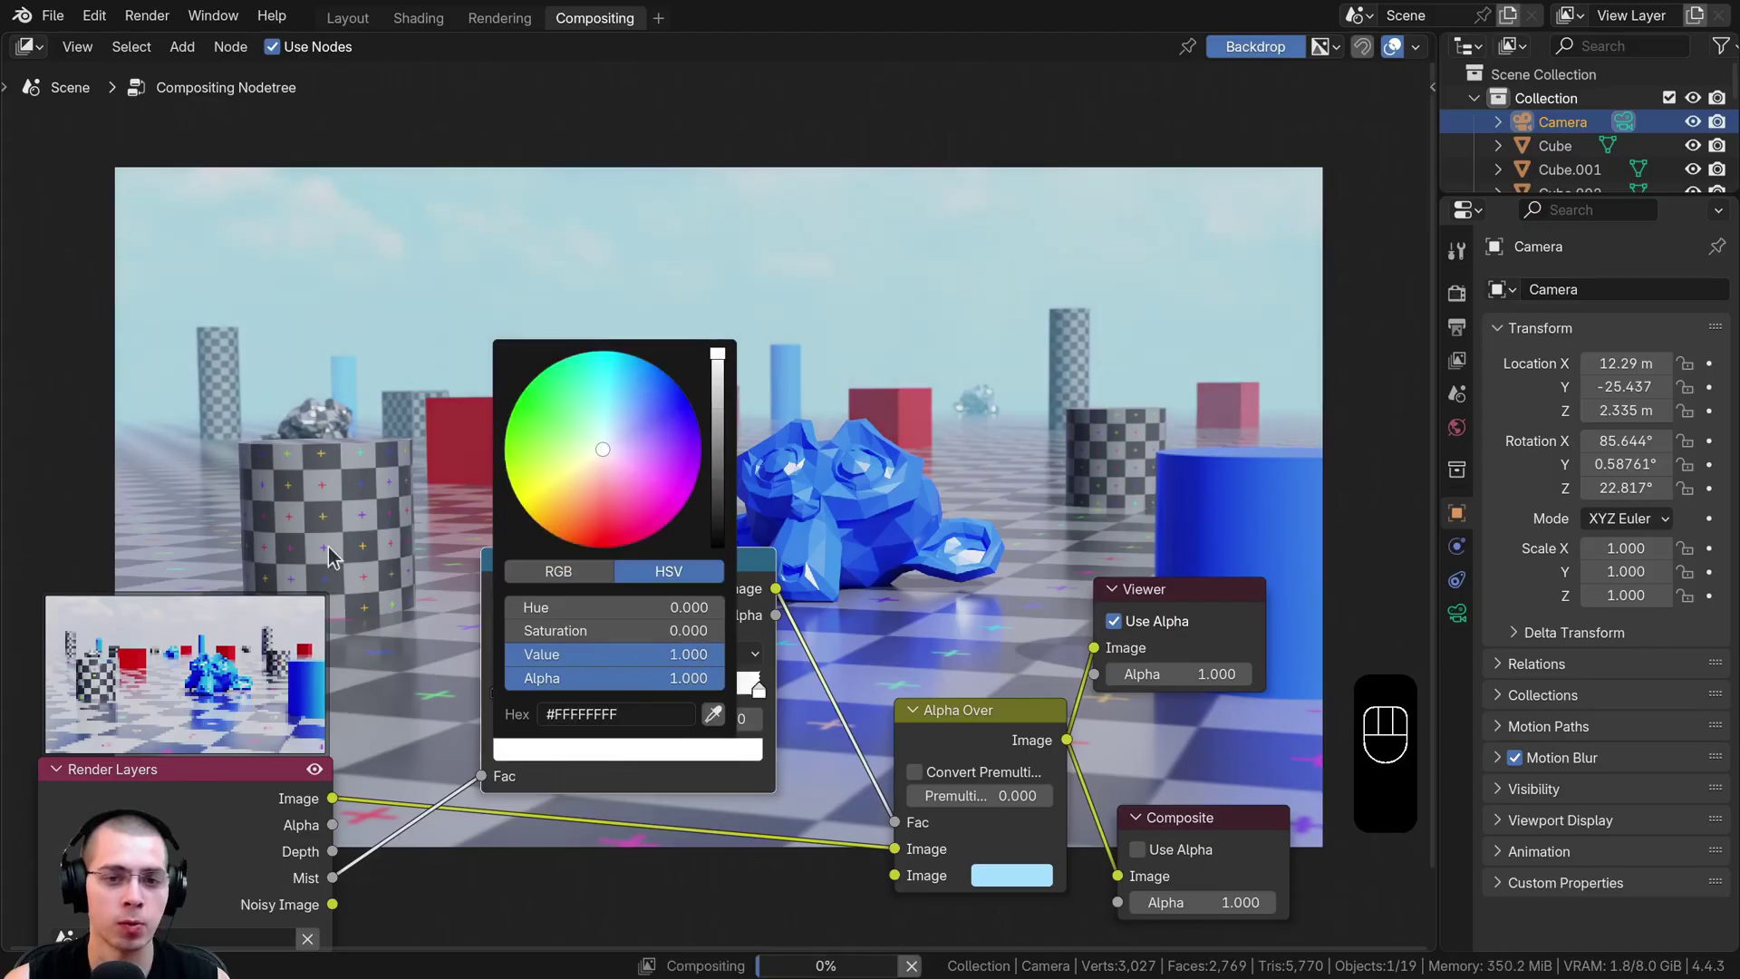
- Try a lighter grey for the Color Ramp's black stop and restore it to black
left_click(499, 698)
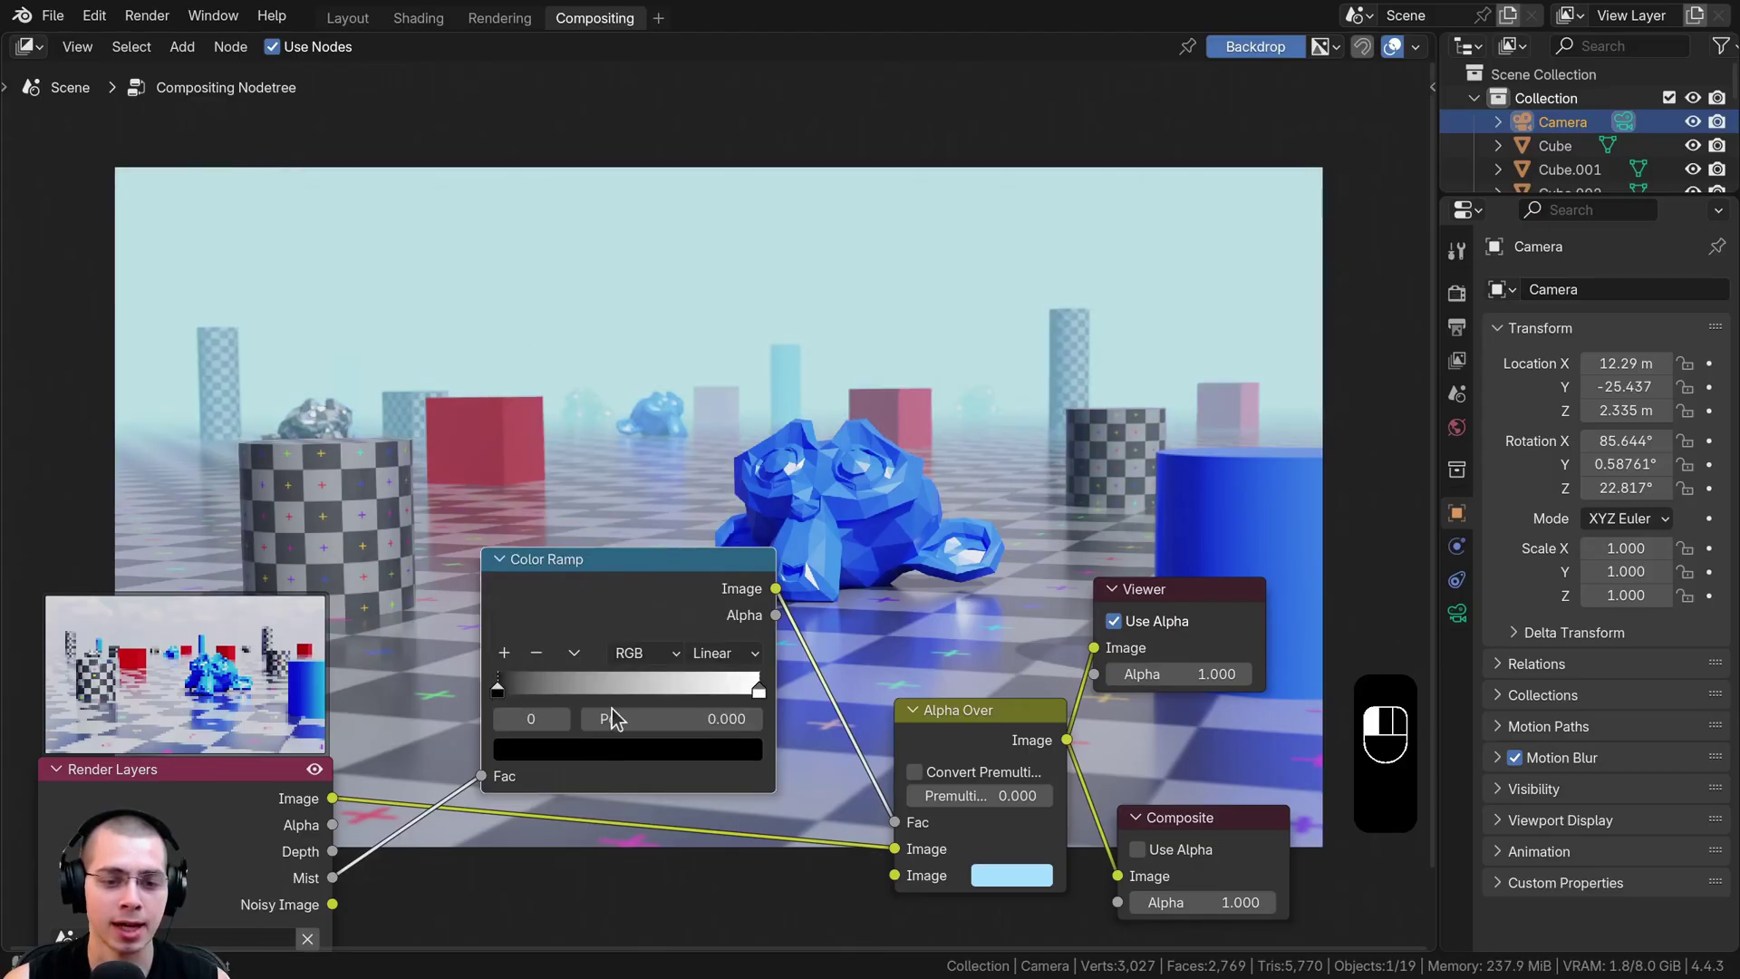
left_click(612, 749)
left_click_drag(717, 544, 717, 433)
middle_click_drag(451, 383, 400, 622)
scroll(912, 695, "down", 8, "shift")
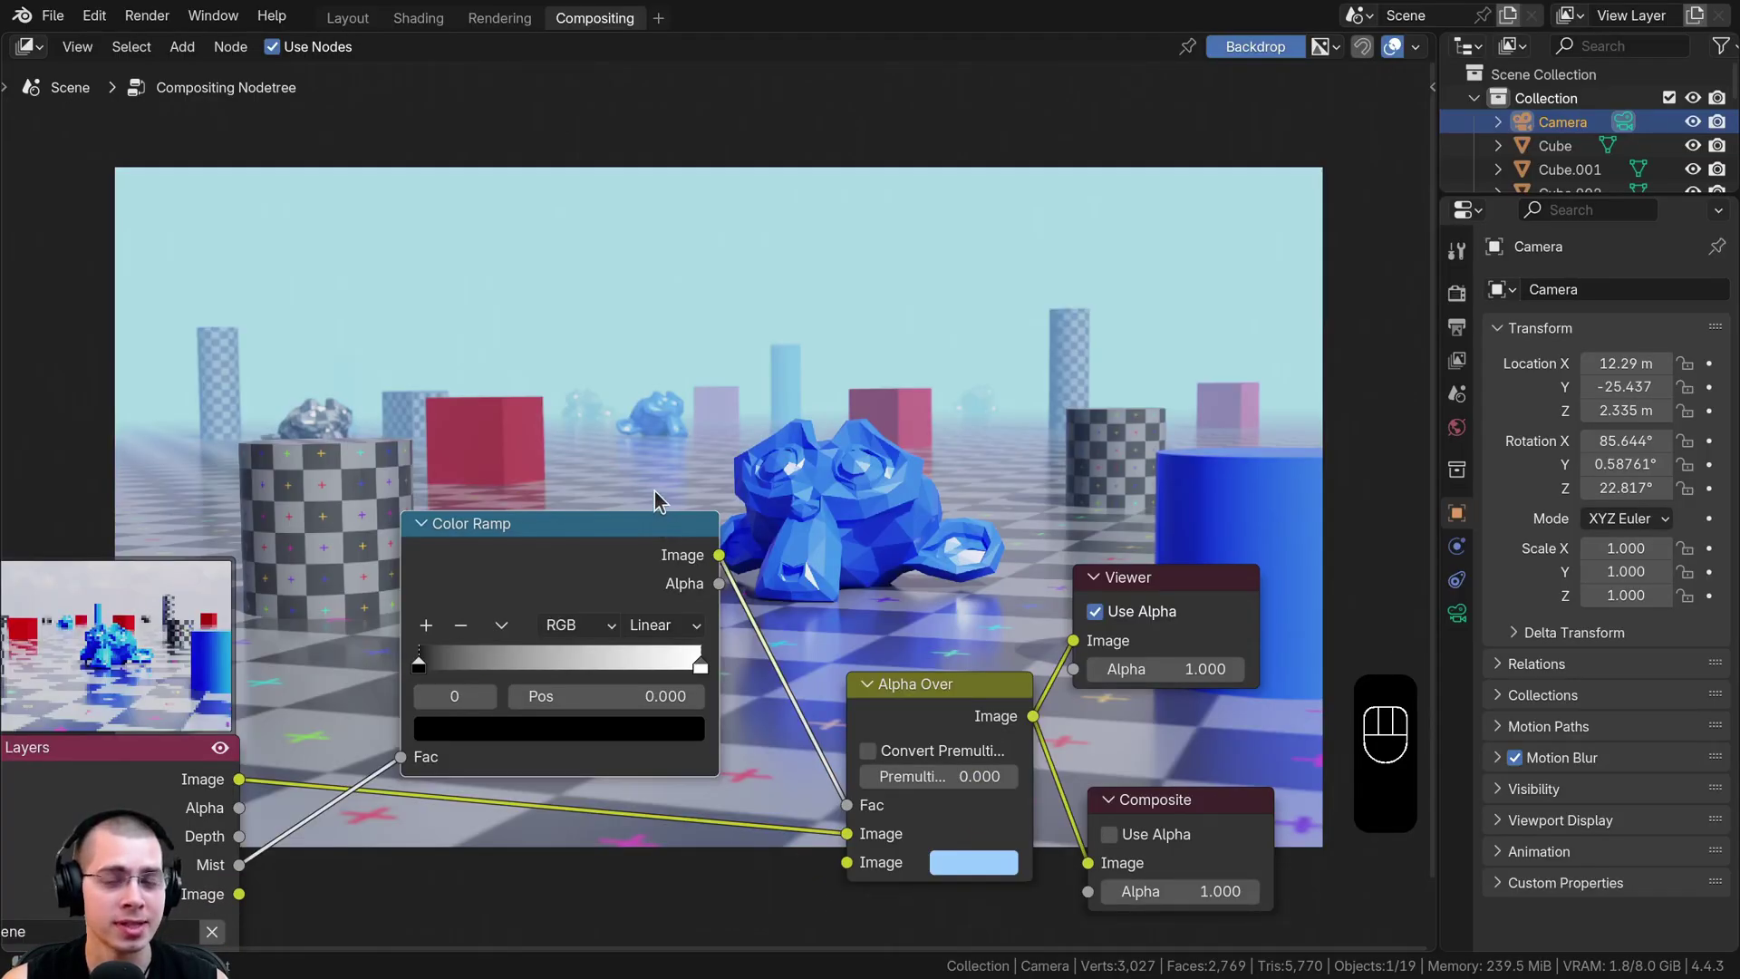
middle_click_drag(664, 456, 678, 387)
middle_click_drag(707, 328, 693, 406)
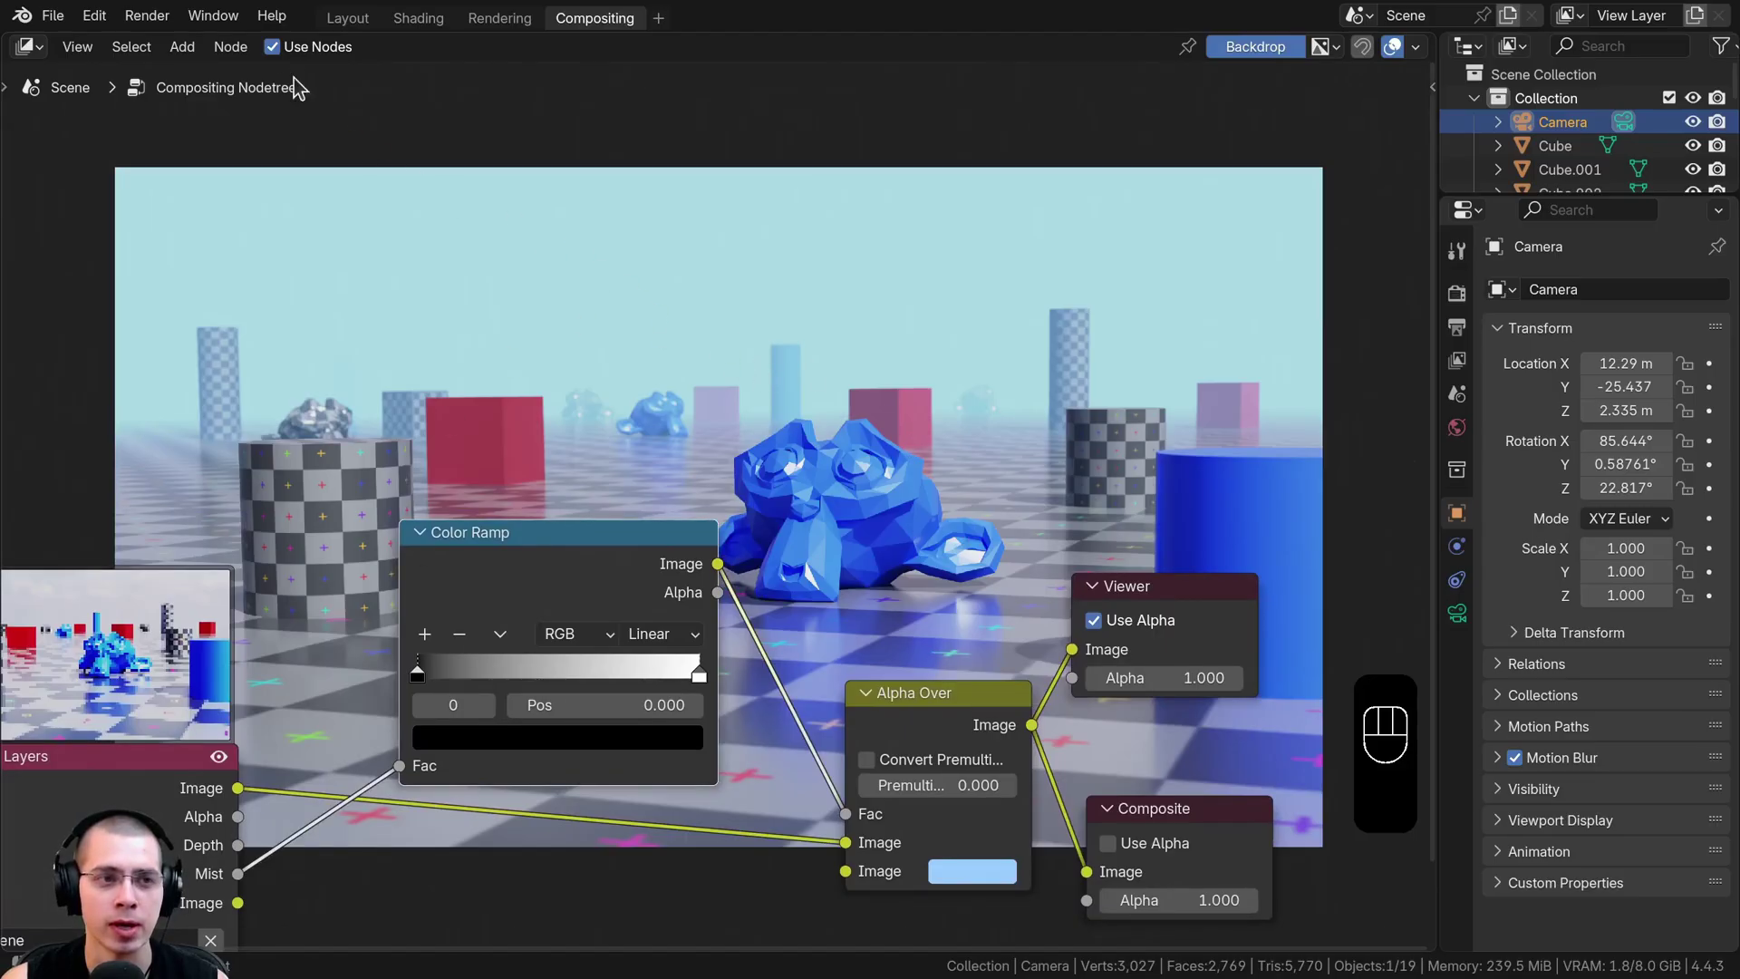
- Return to the Layout workspace and set the rendered viewport shading's Compositor option to Disabled
left_click(343, 26)
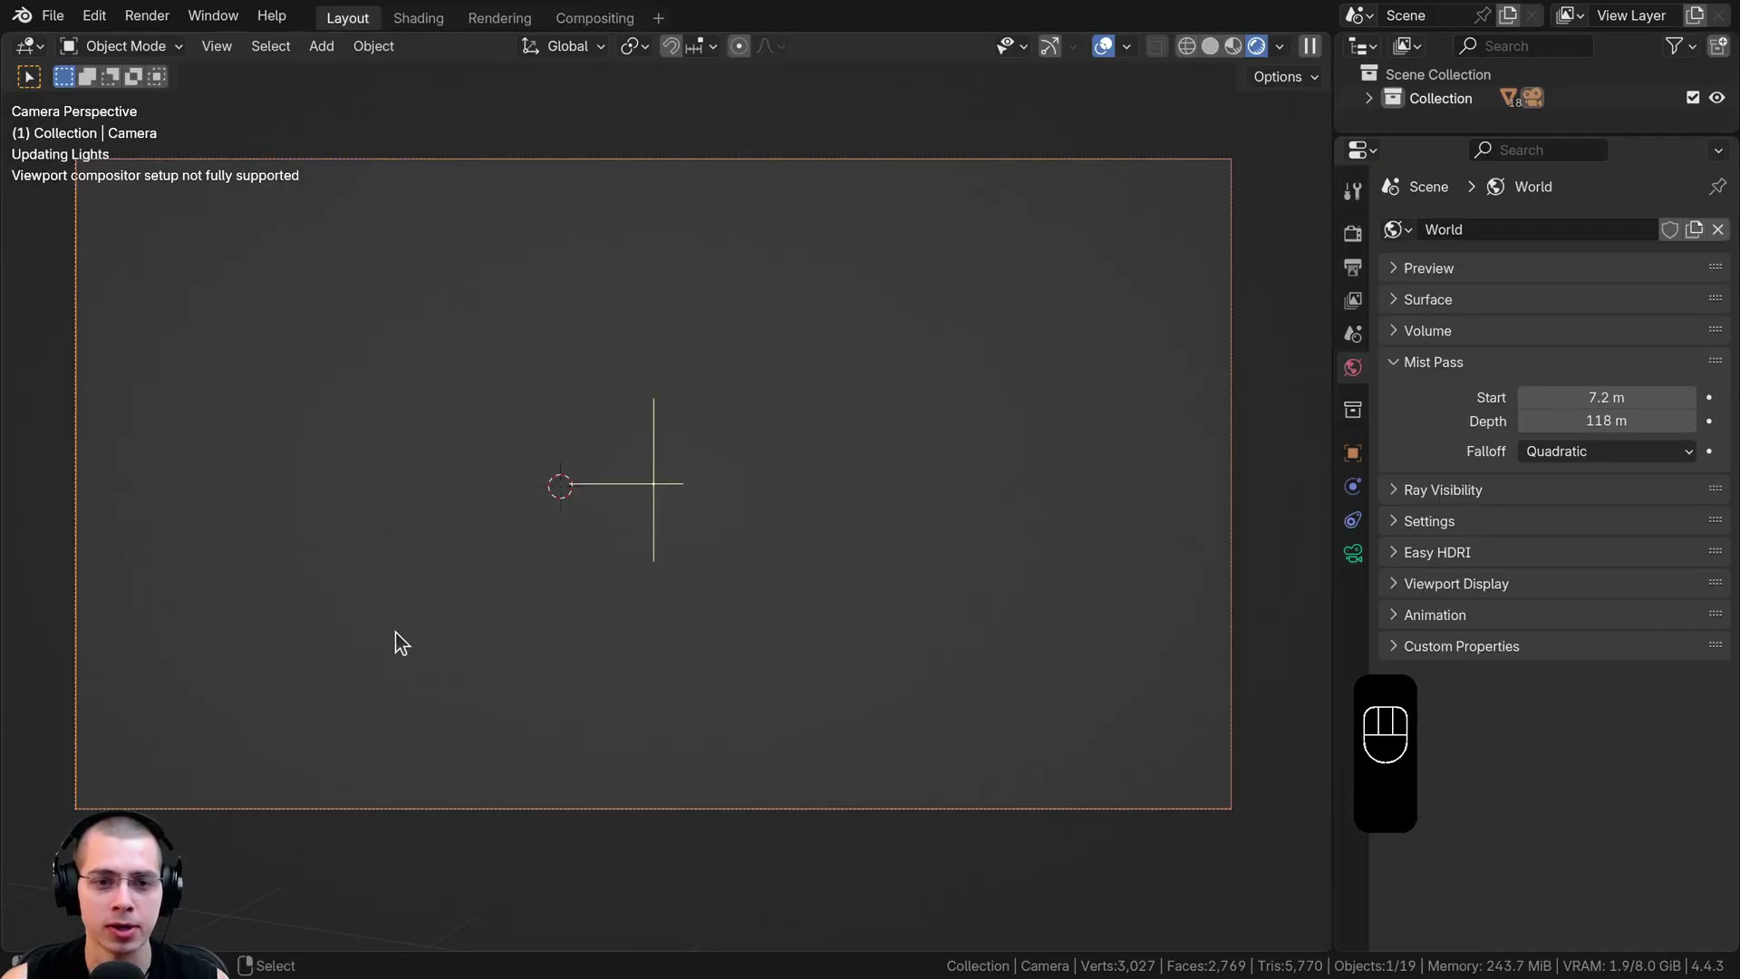
key("z")
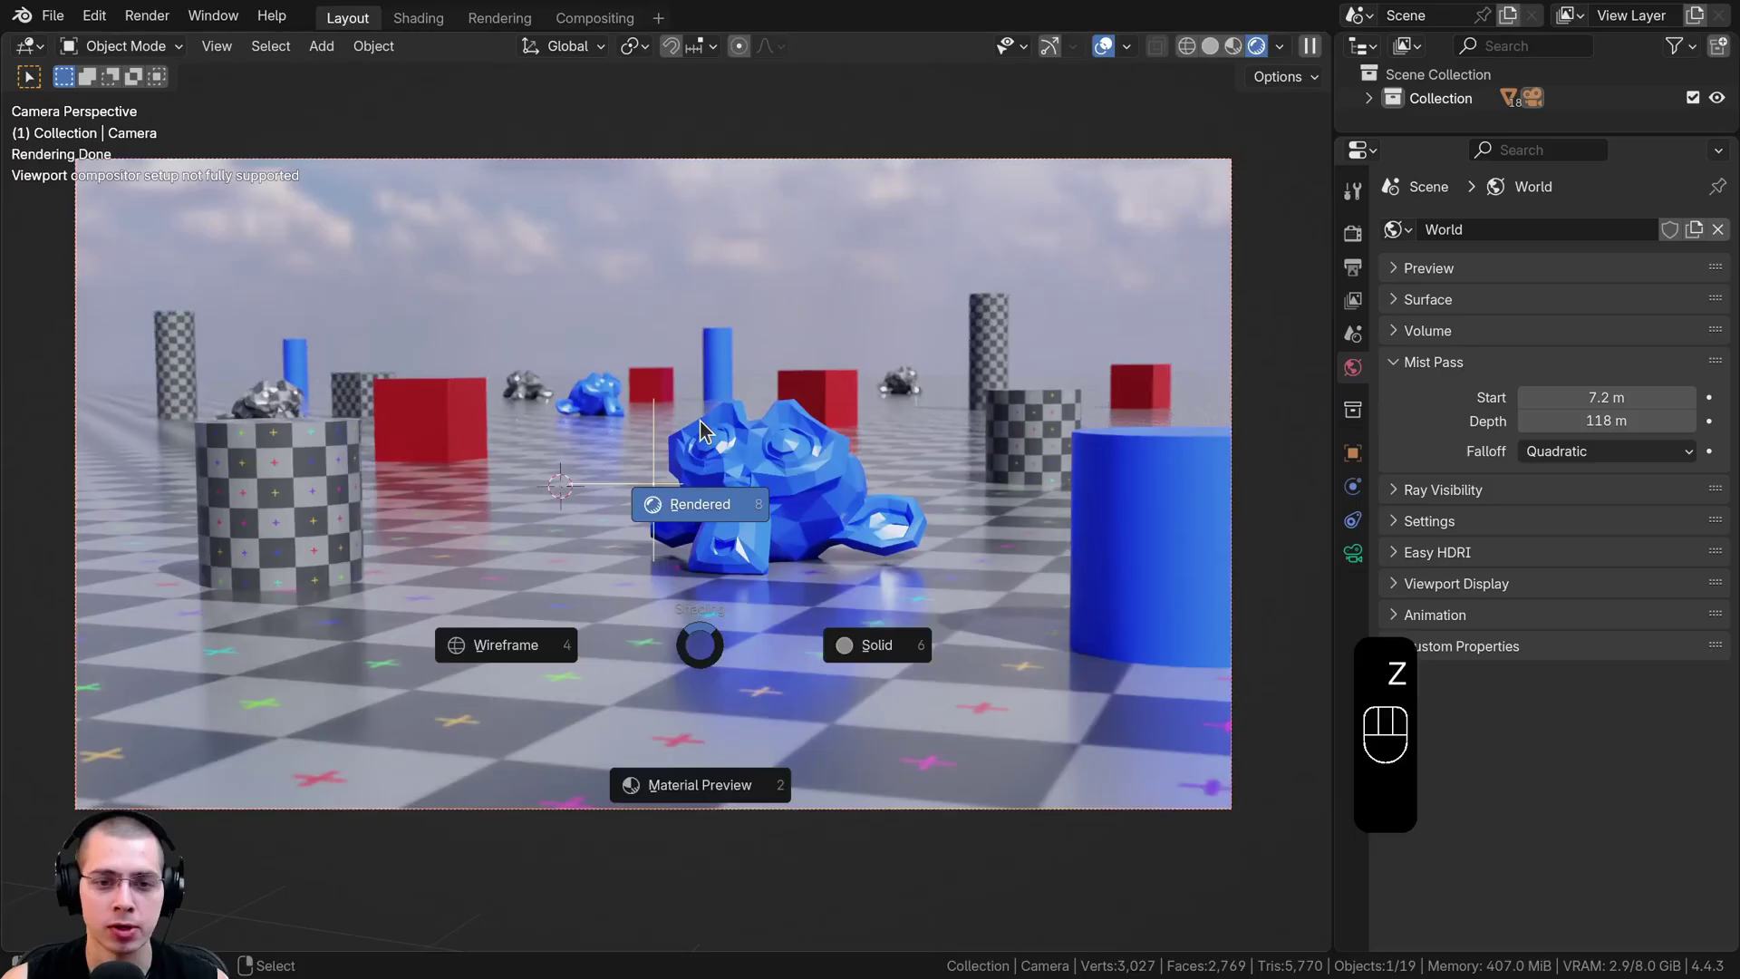
left_click(1280, 47)
left_click(1184, 404)
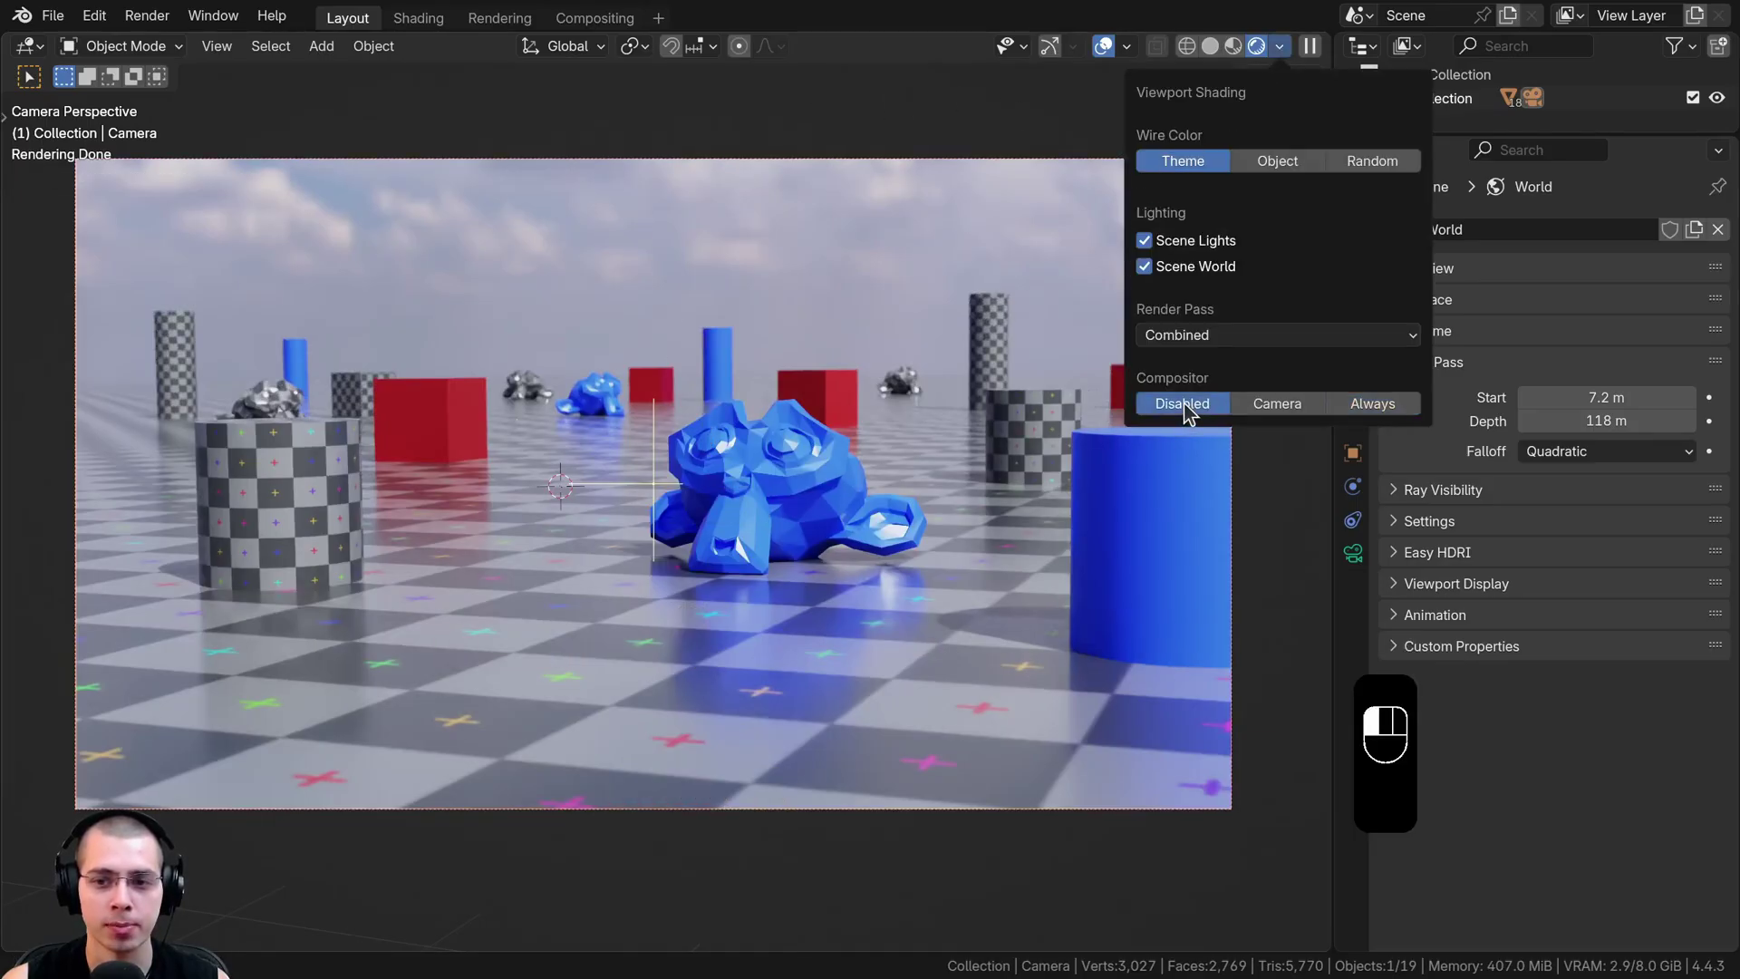
- Set the viewport shading's Compositor option to Always and lighten the compositor Color Ramp's black stop to grey, about #8D8D8DFF
left_click(1369, 405)
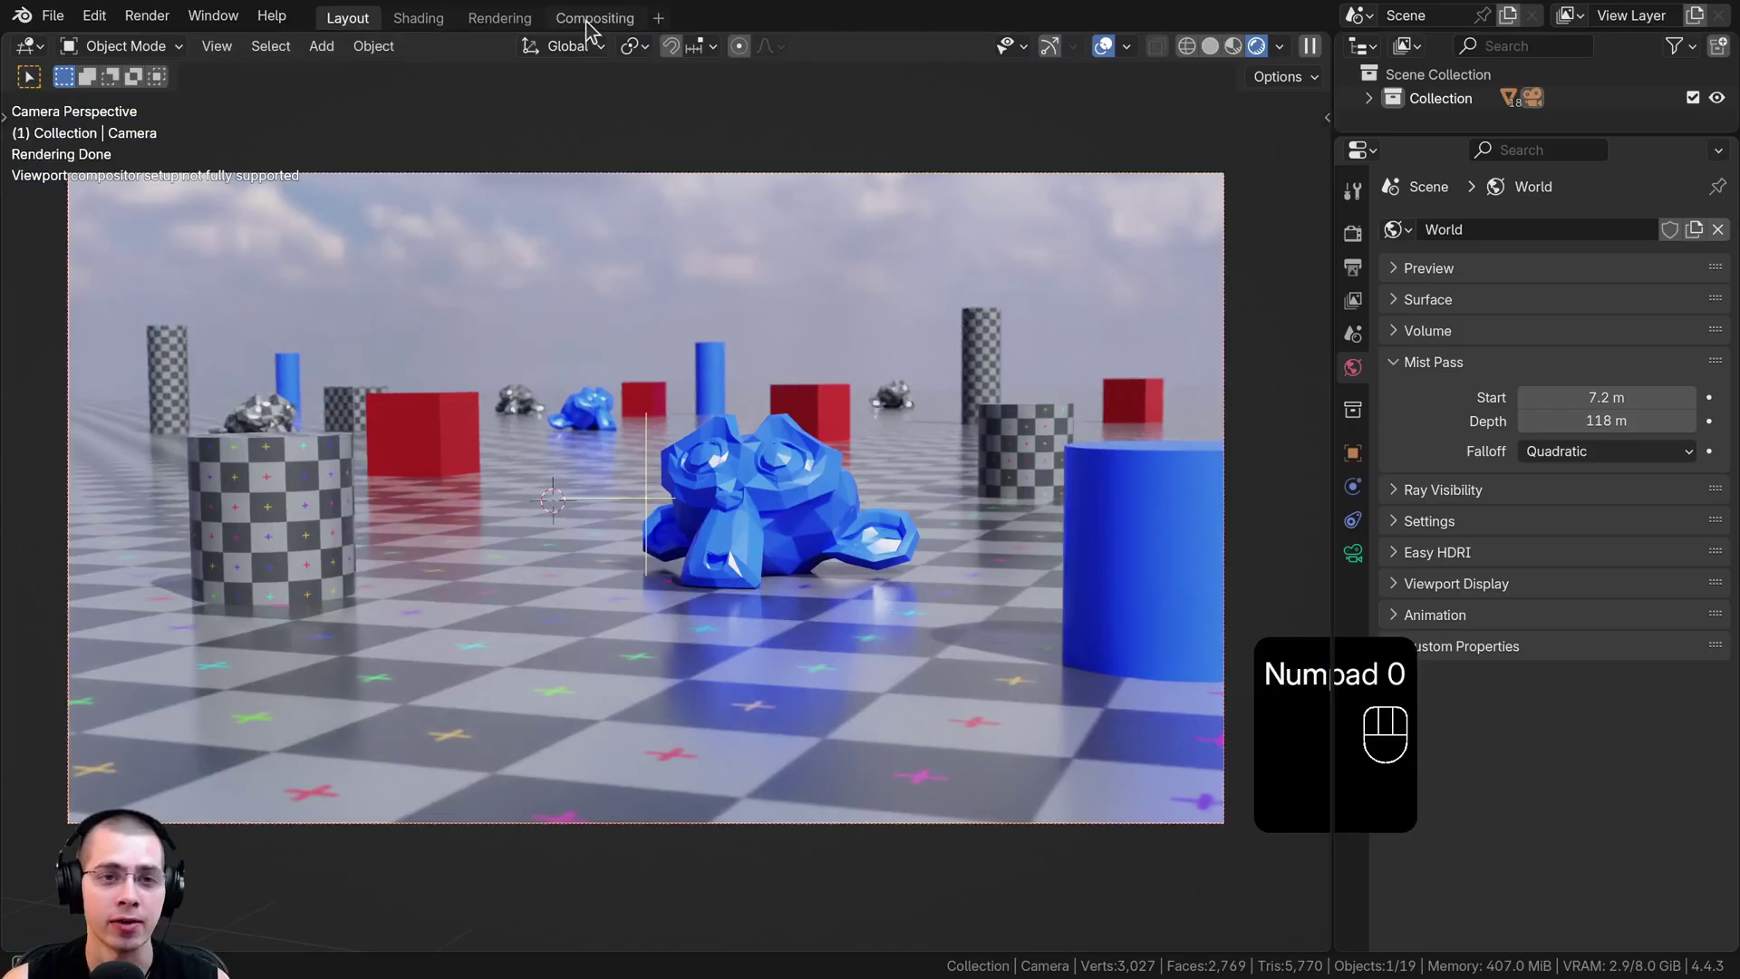
left_click(1042, 20)
scroll(462, 723, "up", 1)
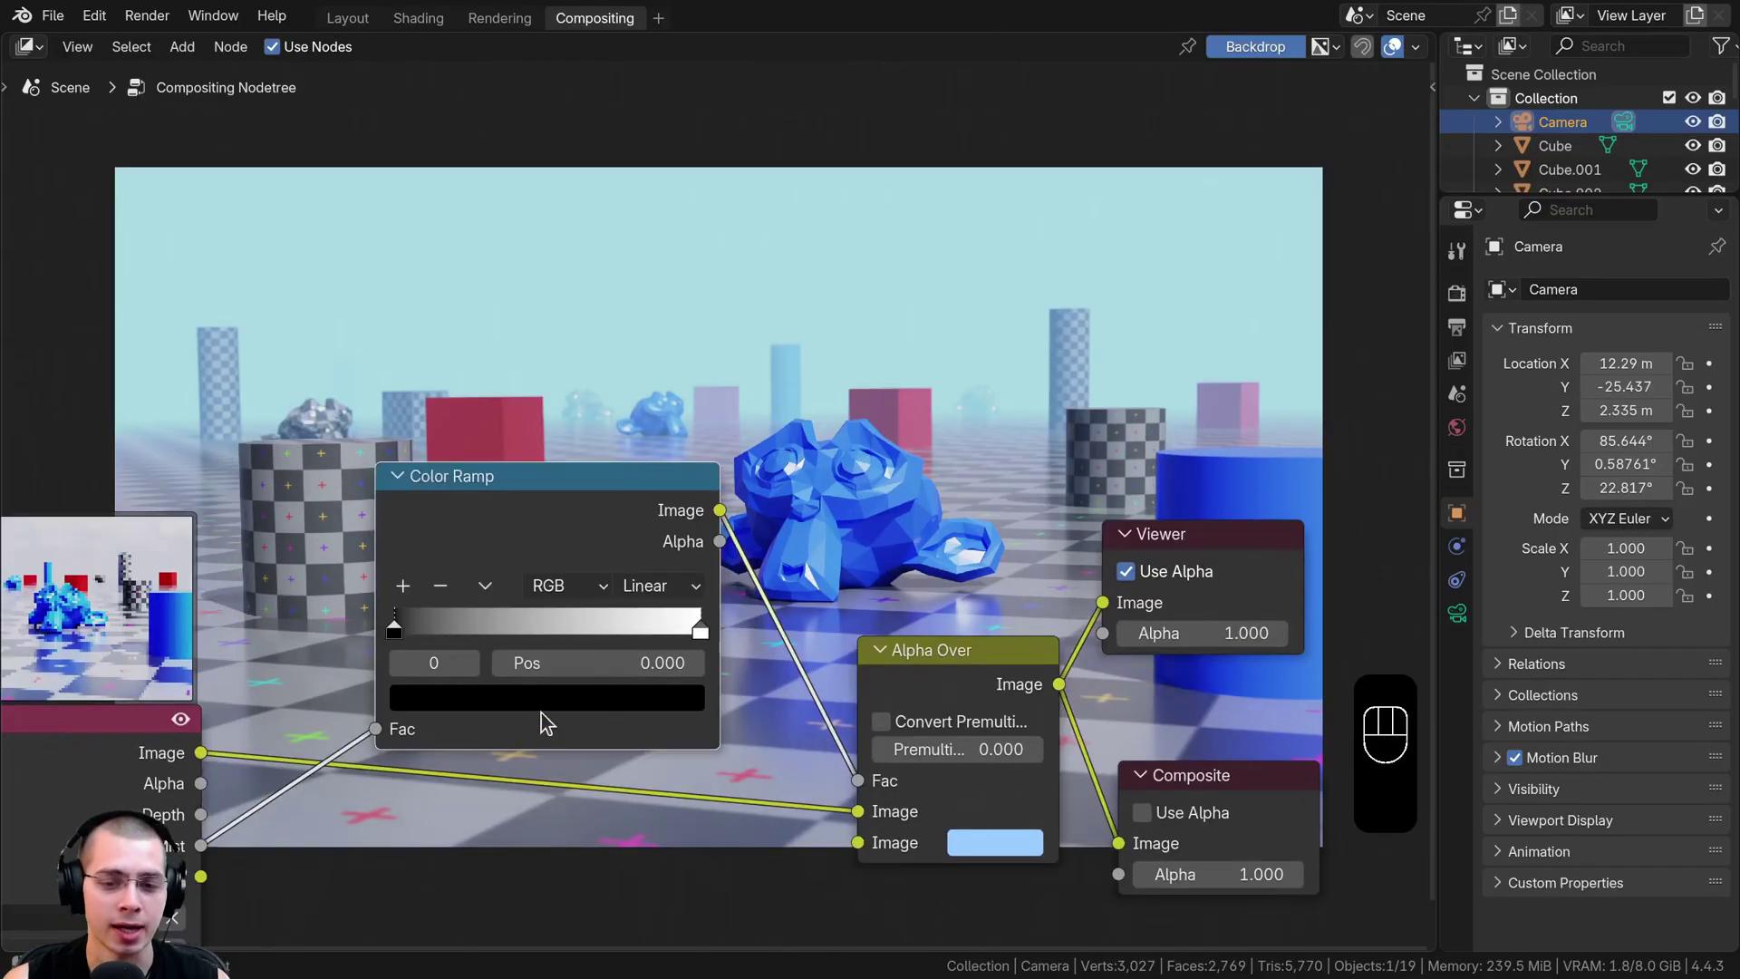
left_click(422, 696)
left_click_drag(651, 459, 652, 335)
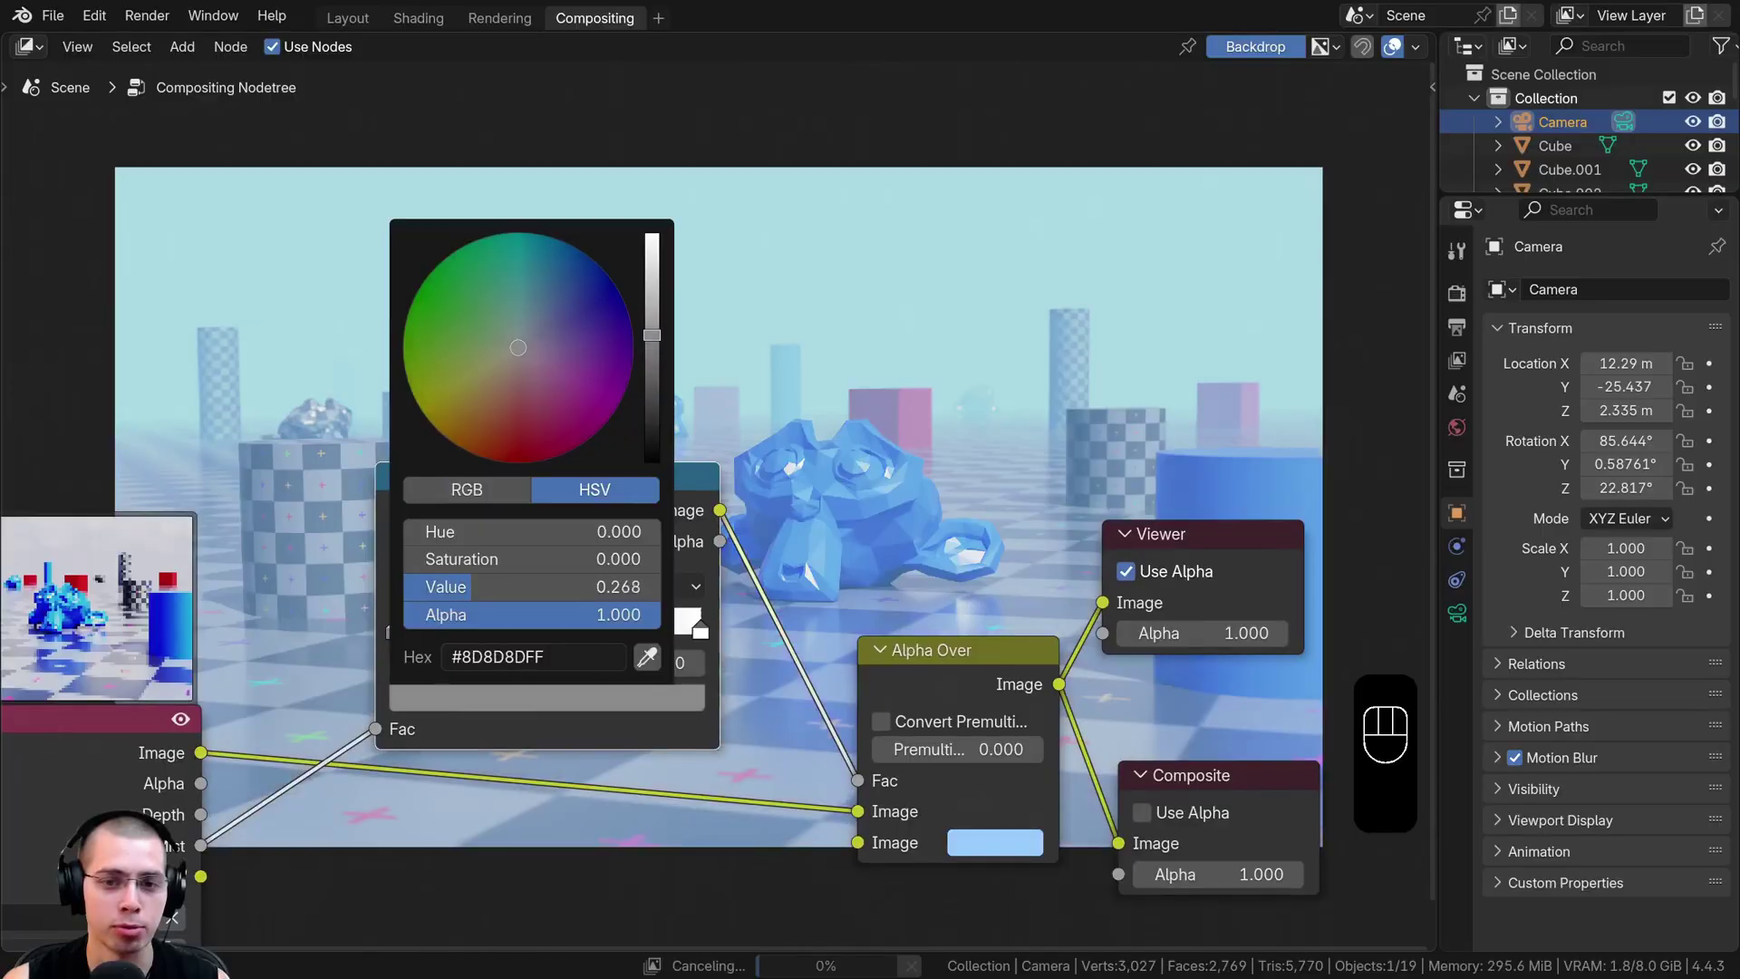
middle_click_drag(1039, 180, 1047, 234)
- Return to the Layout workspace and inspect the composited fog in the rendered viewport from free angles and the camera view
left_click(347, 20)
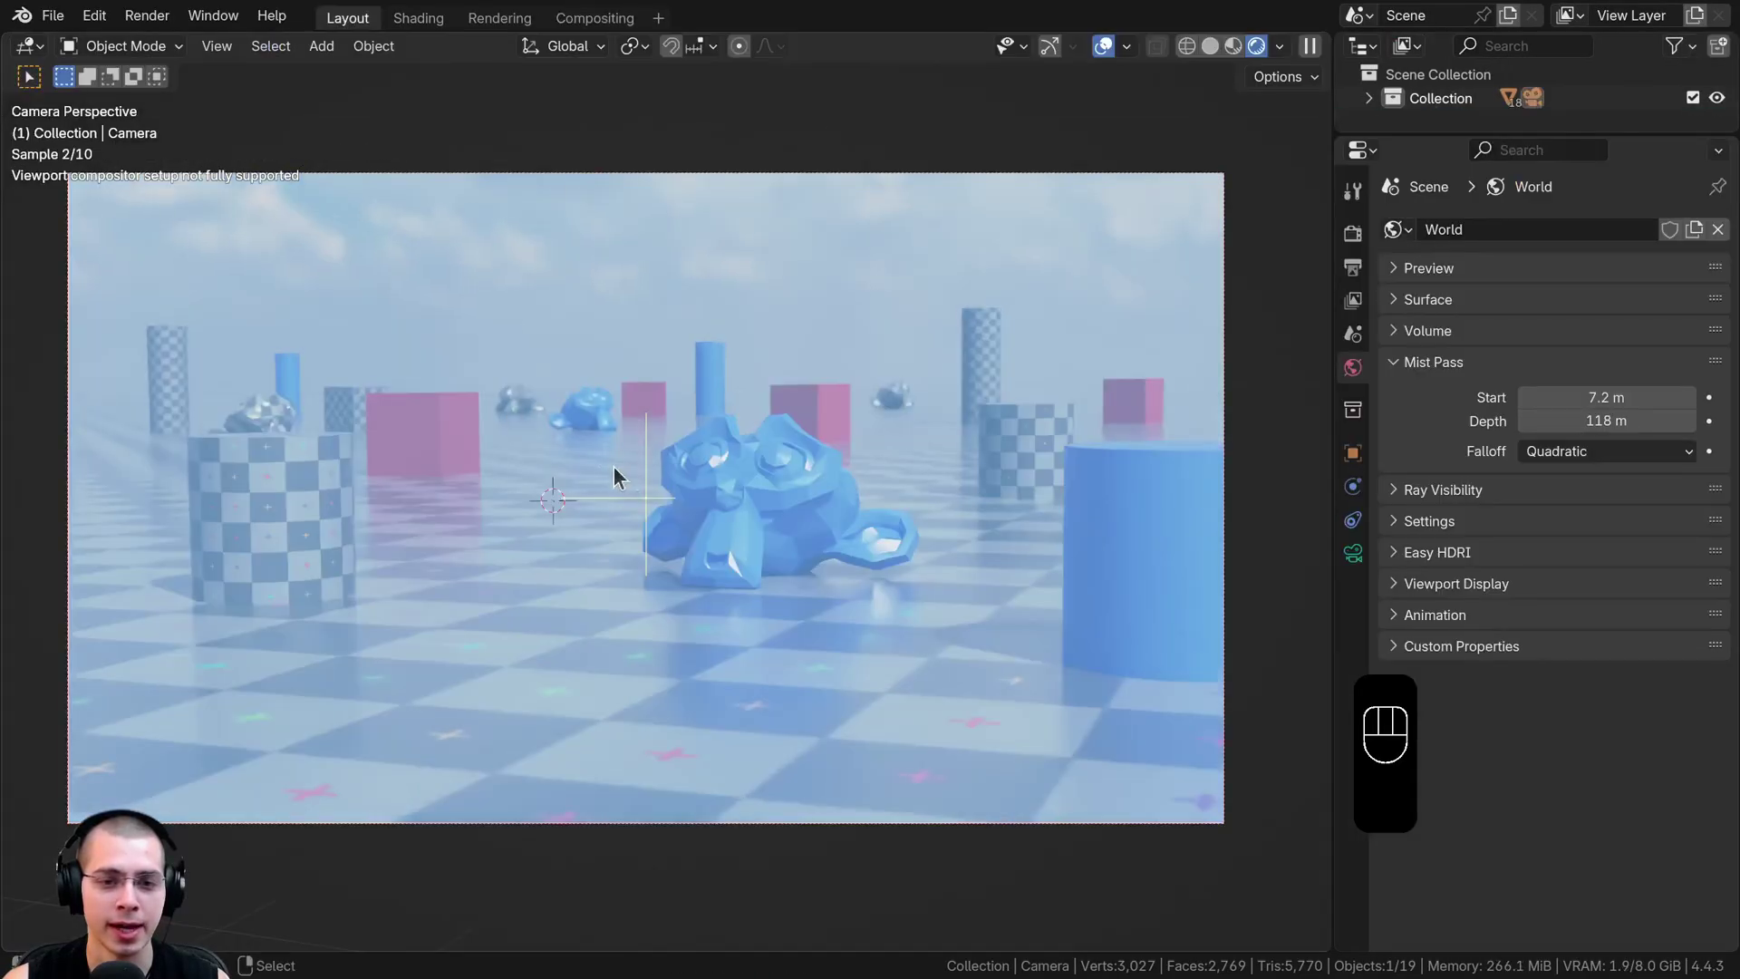
middle_click_drag(614, 474, 685, 504)
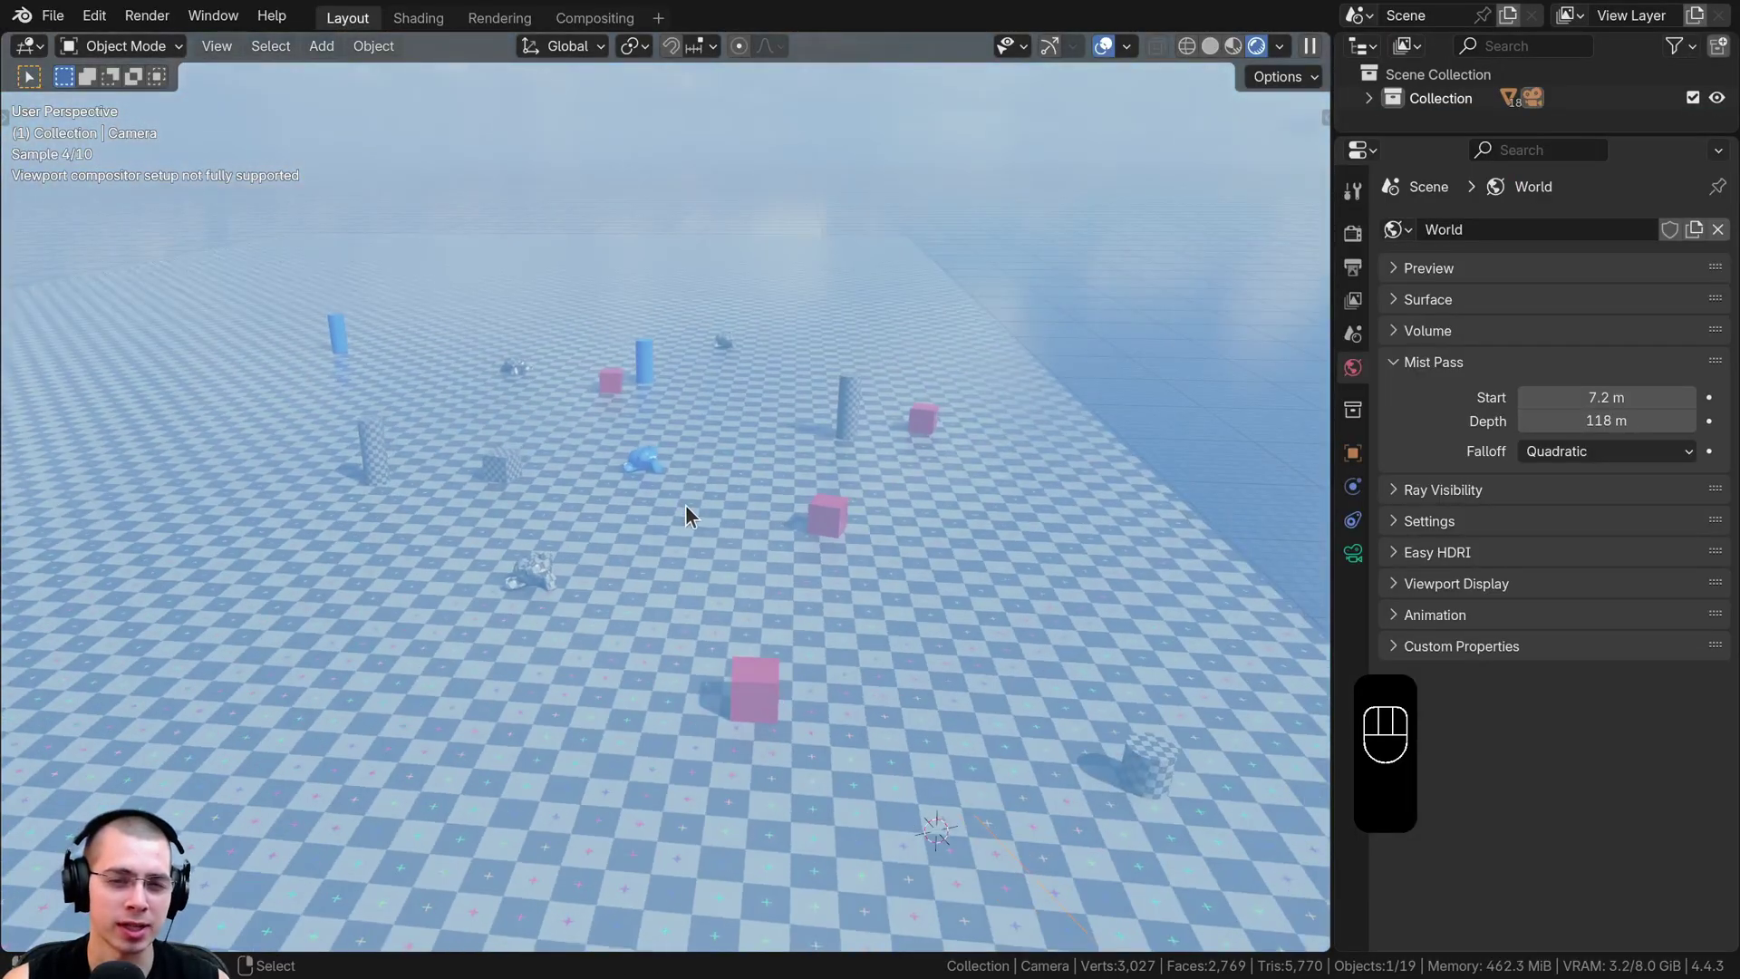
middle_click_drag(640, 586, 614, 558)
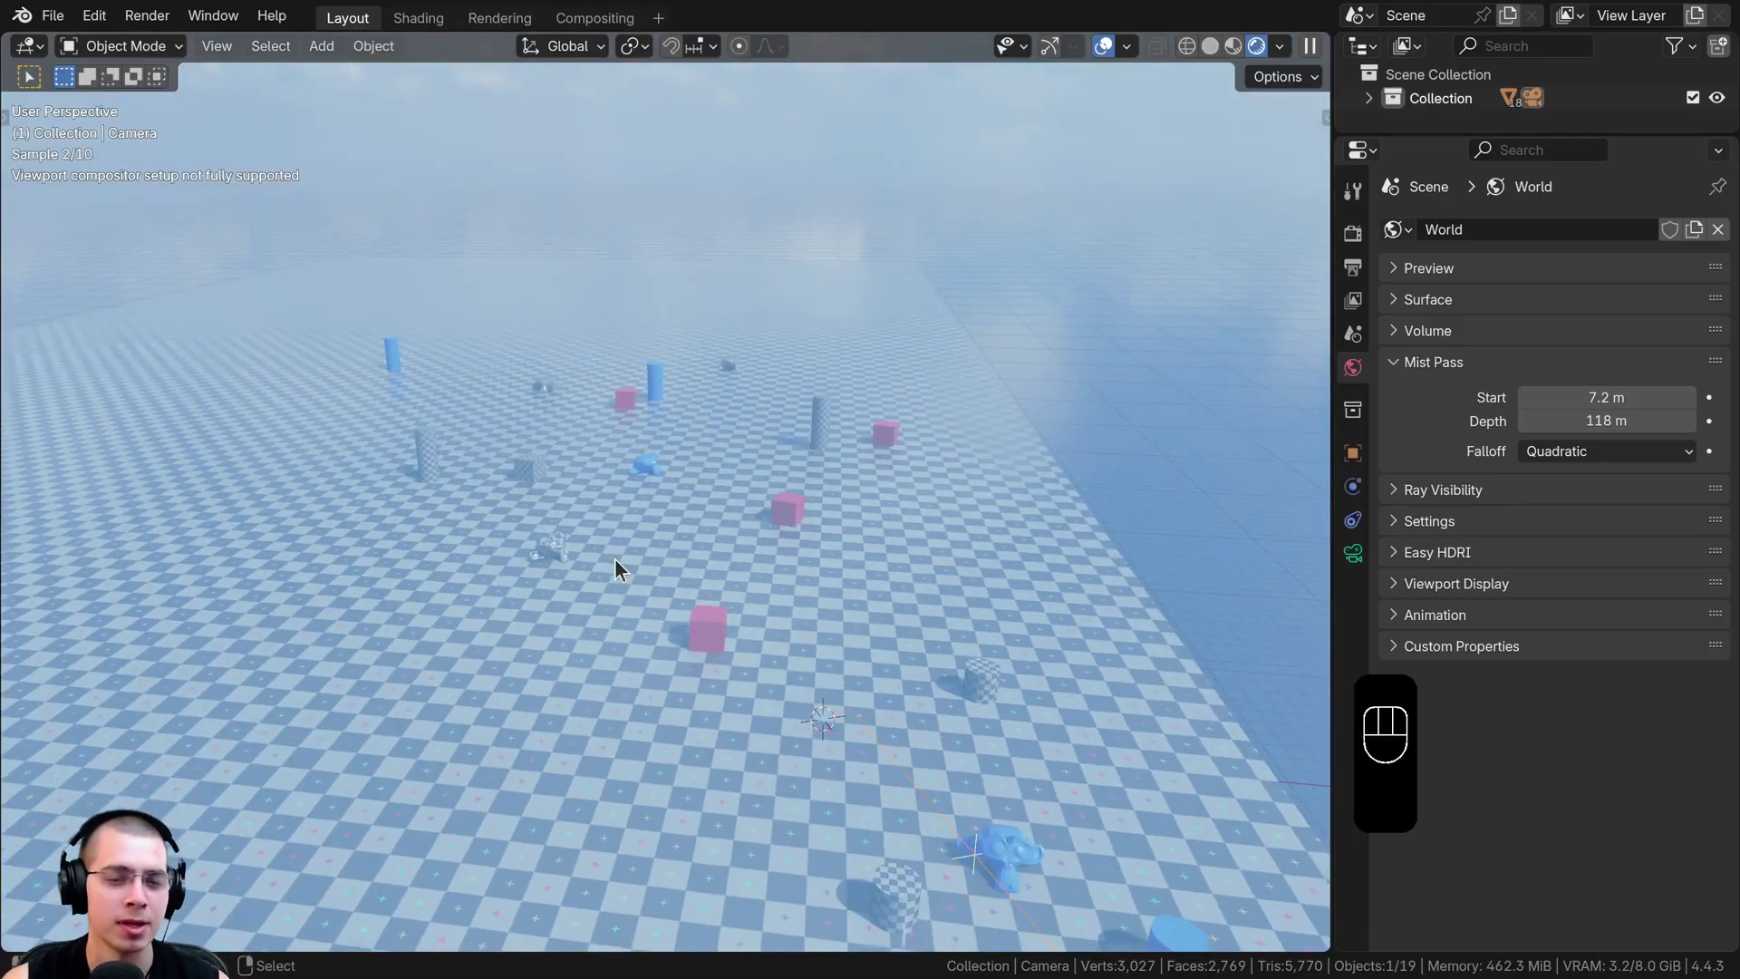
key("KP_0")
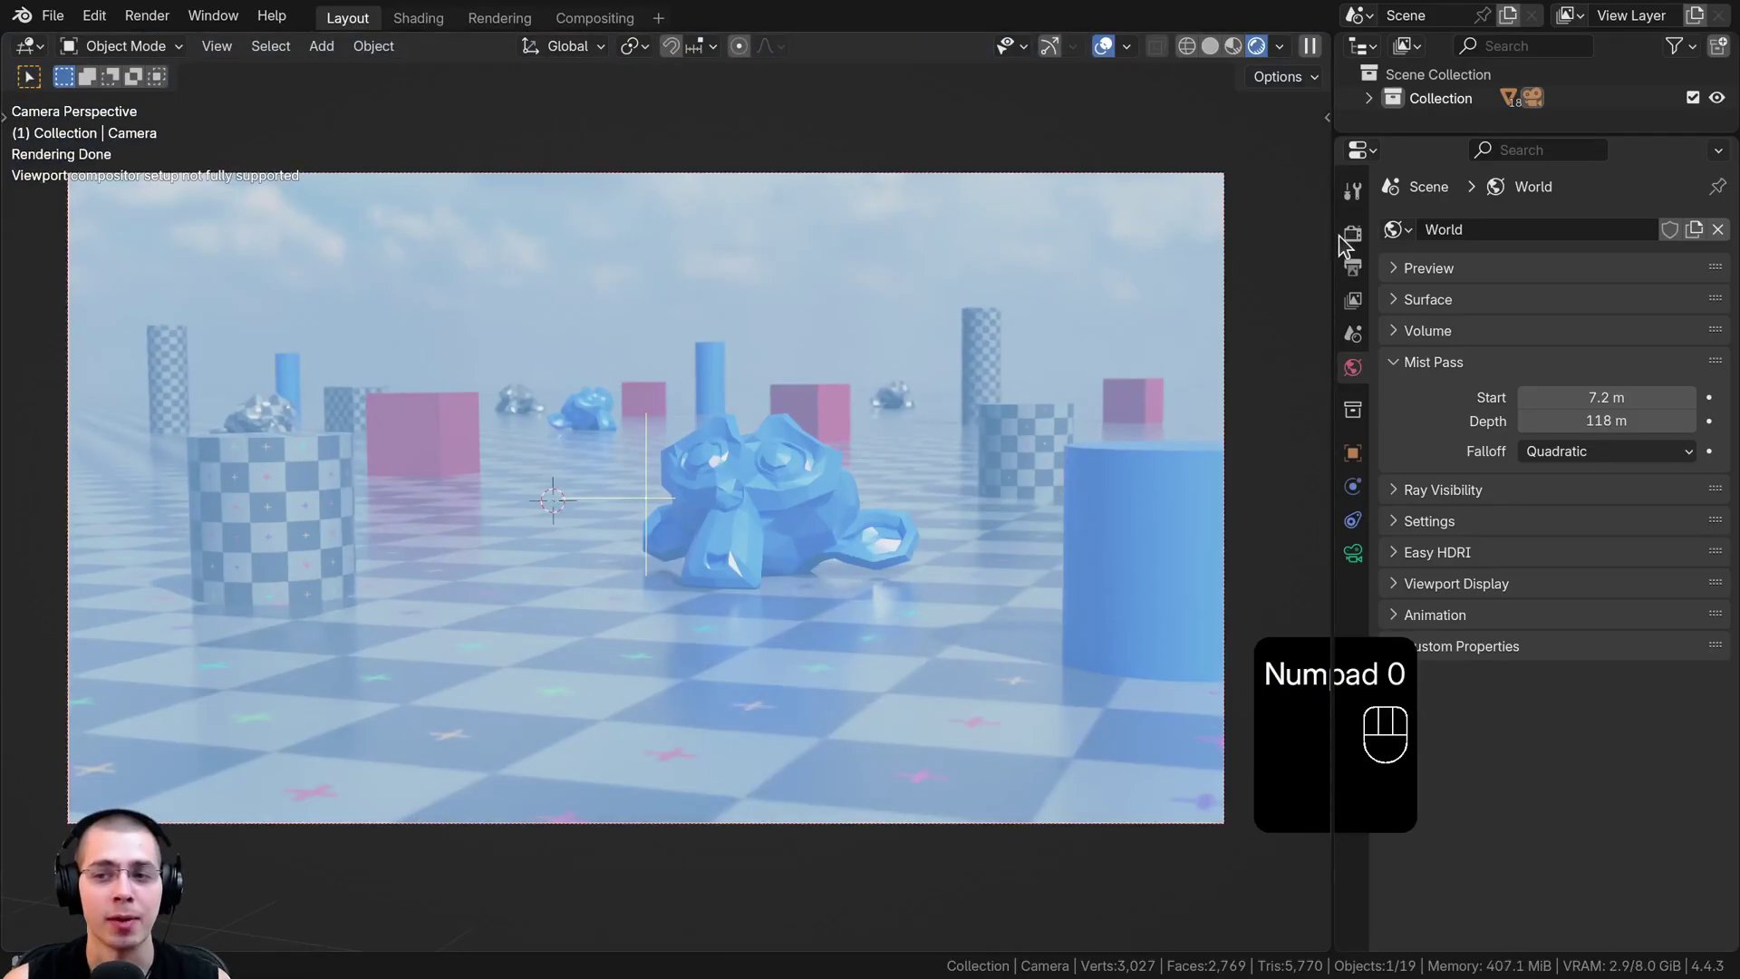
- Switch the render engine to EEVEE and check the fog in the viewport from outside the camera view
left_click(1352, 234)
middle_click_drag(752, 301, 544, 535)
left_click(1569, 234)
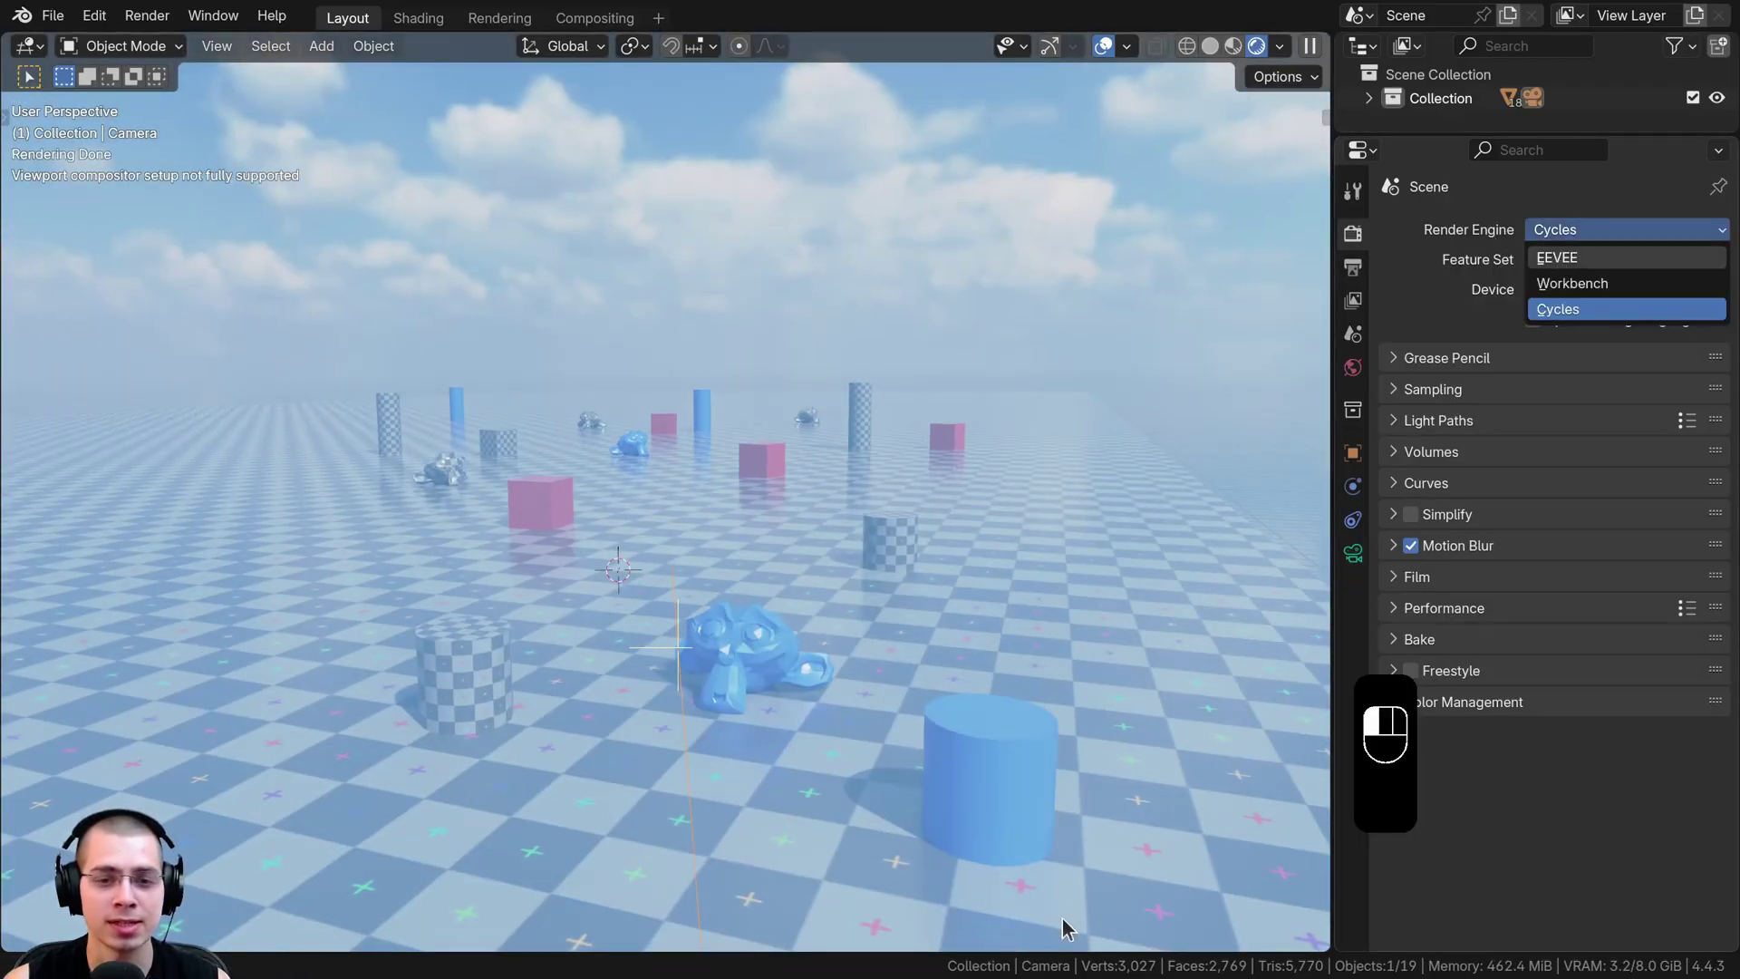
left_click(1577, 259)
middle_click_drag(709, 573, 715, 604)
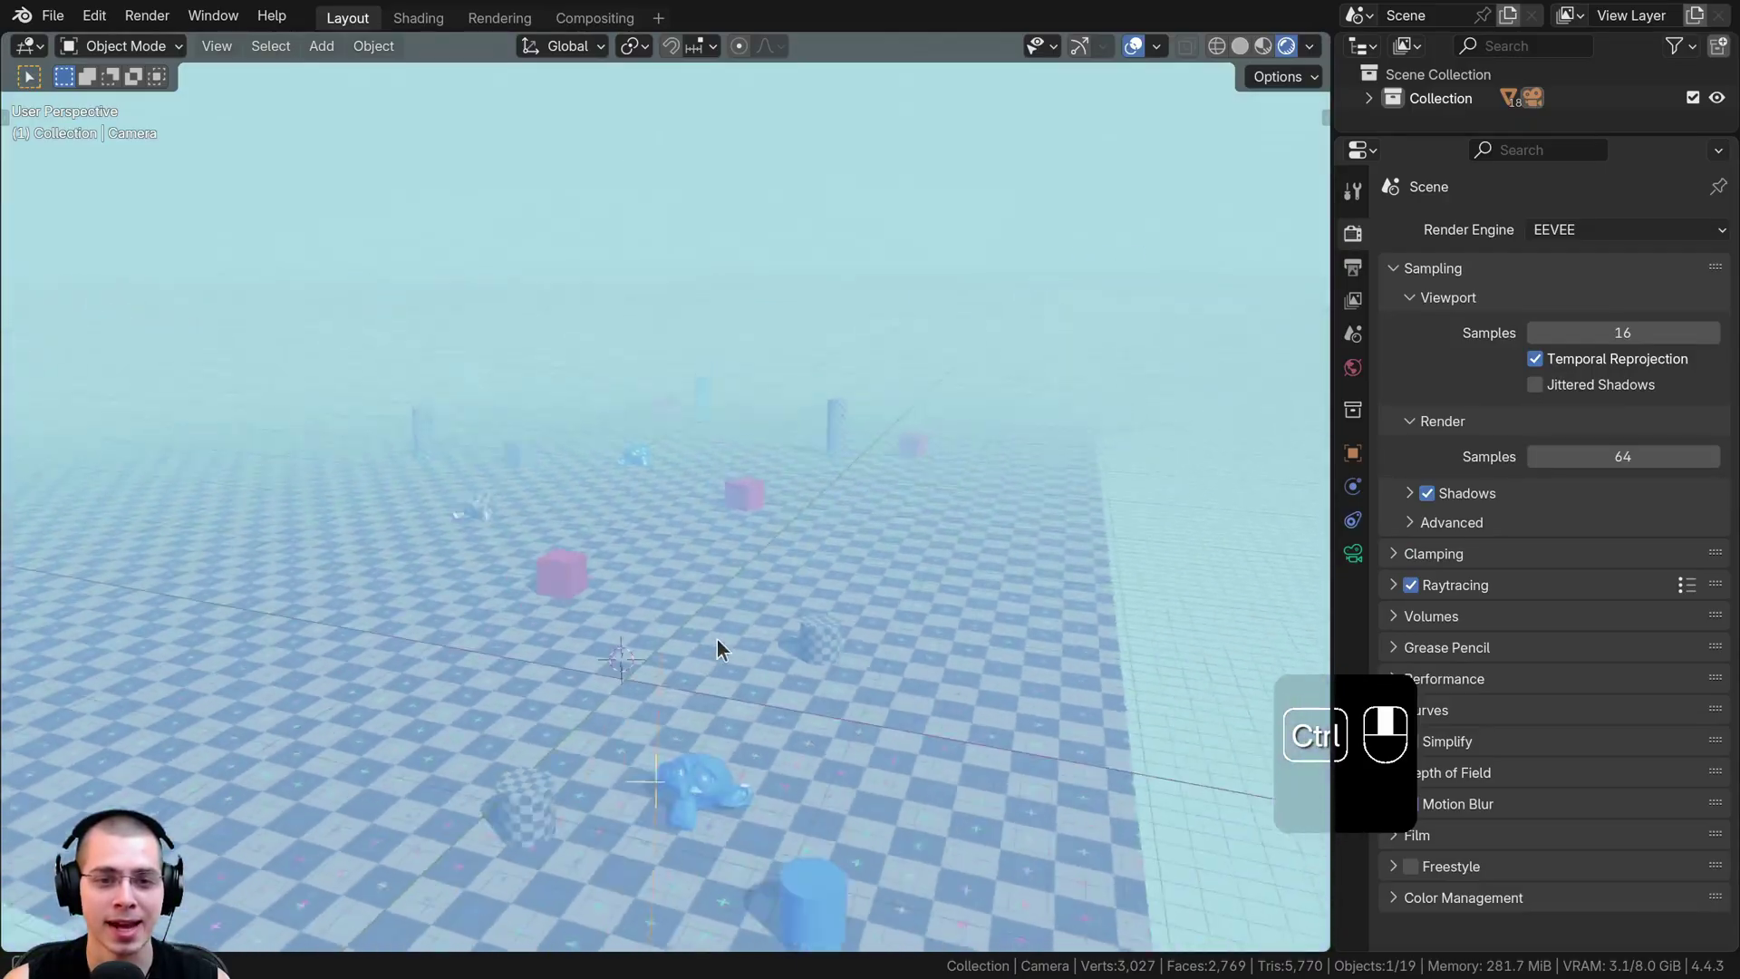
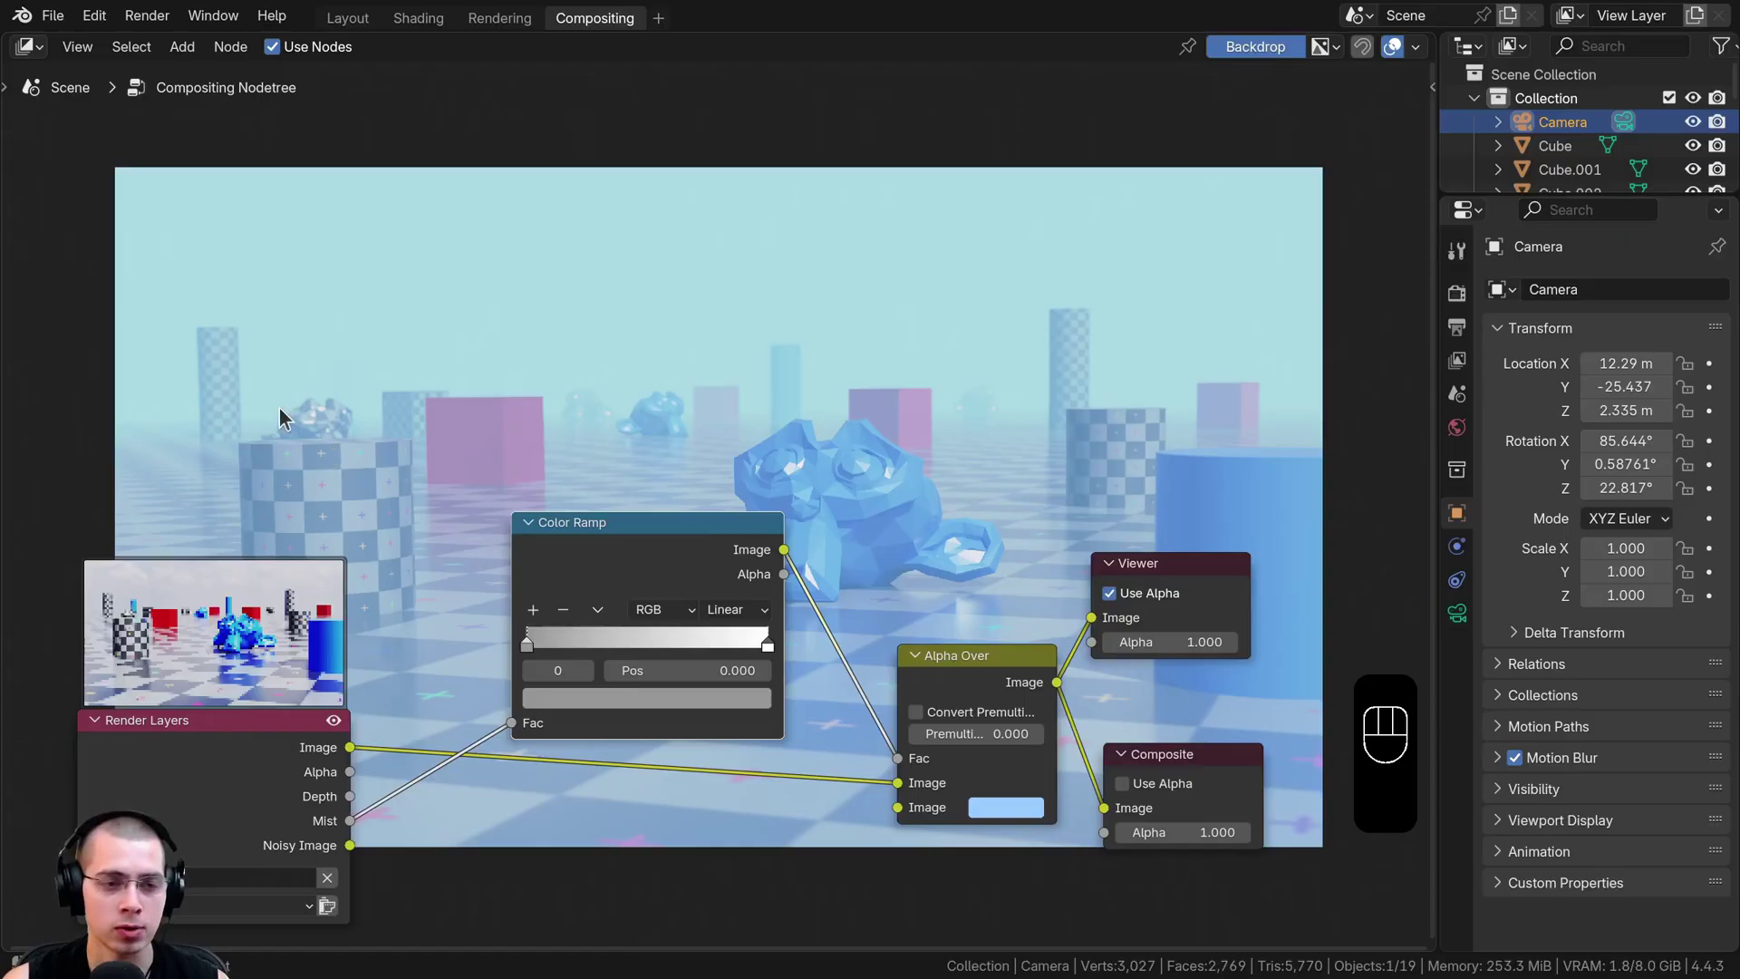
- Link the Render Layers' Mist output to the Alpha Over node's second Image input
key("Home")
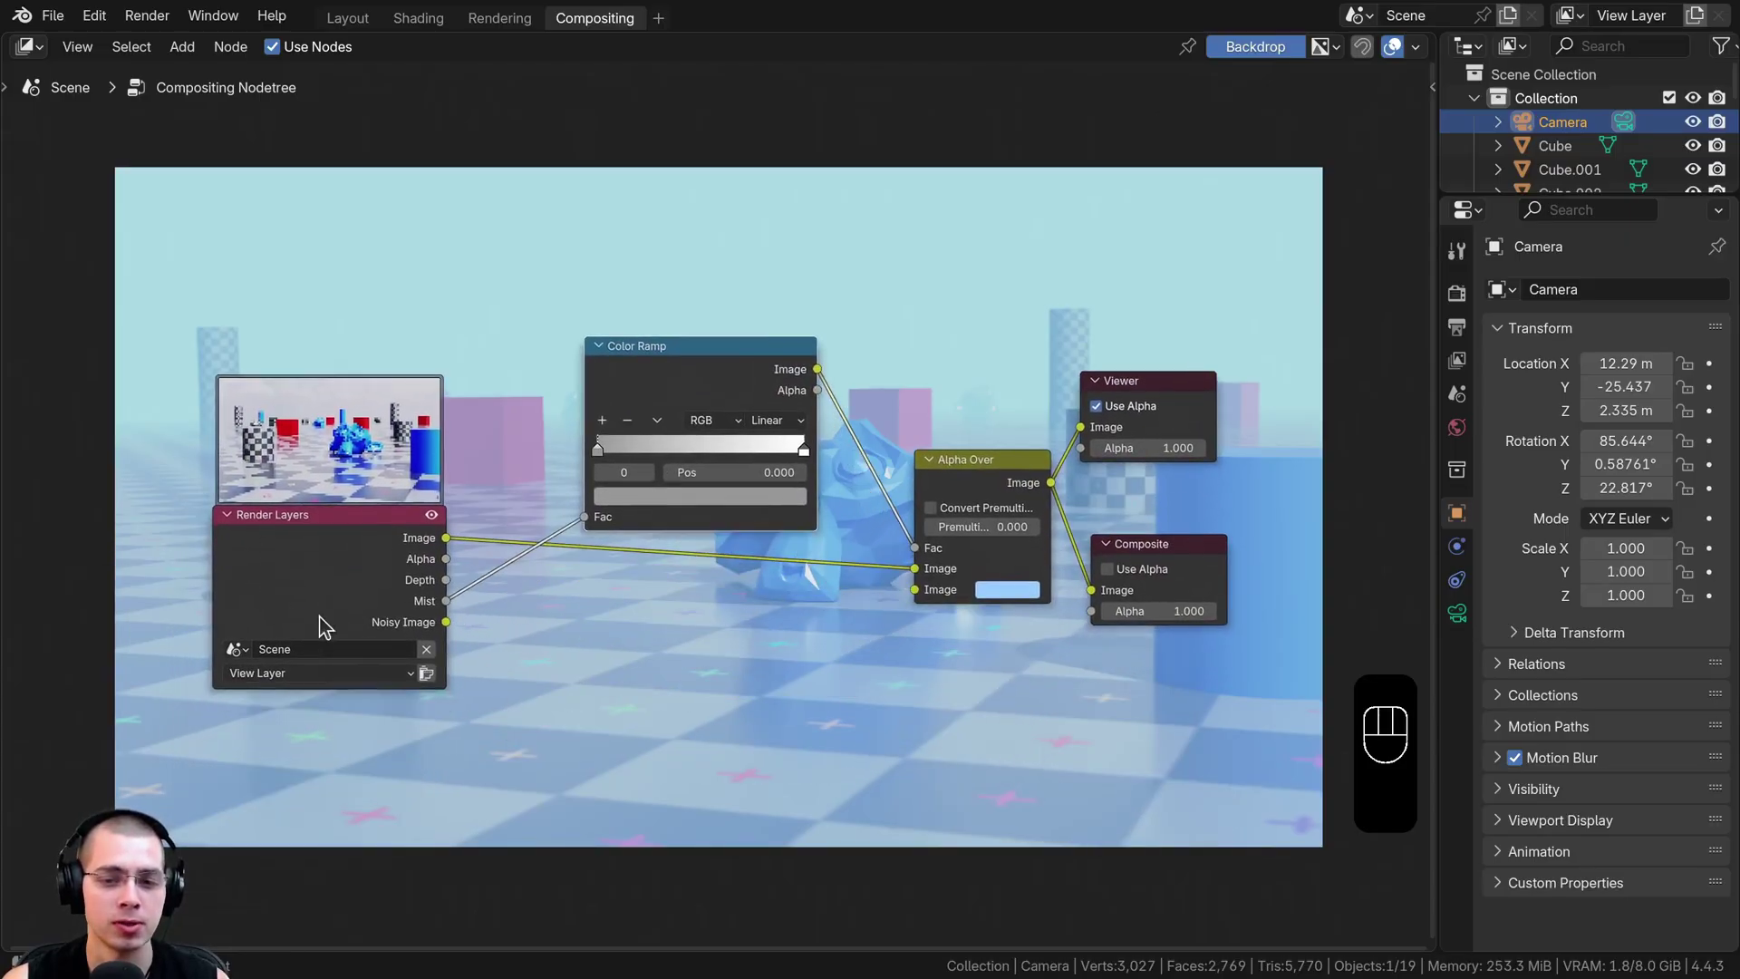
scroll(323, 622, "up", 1)
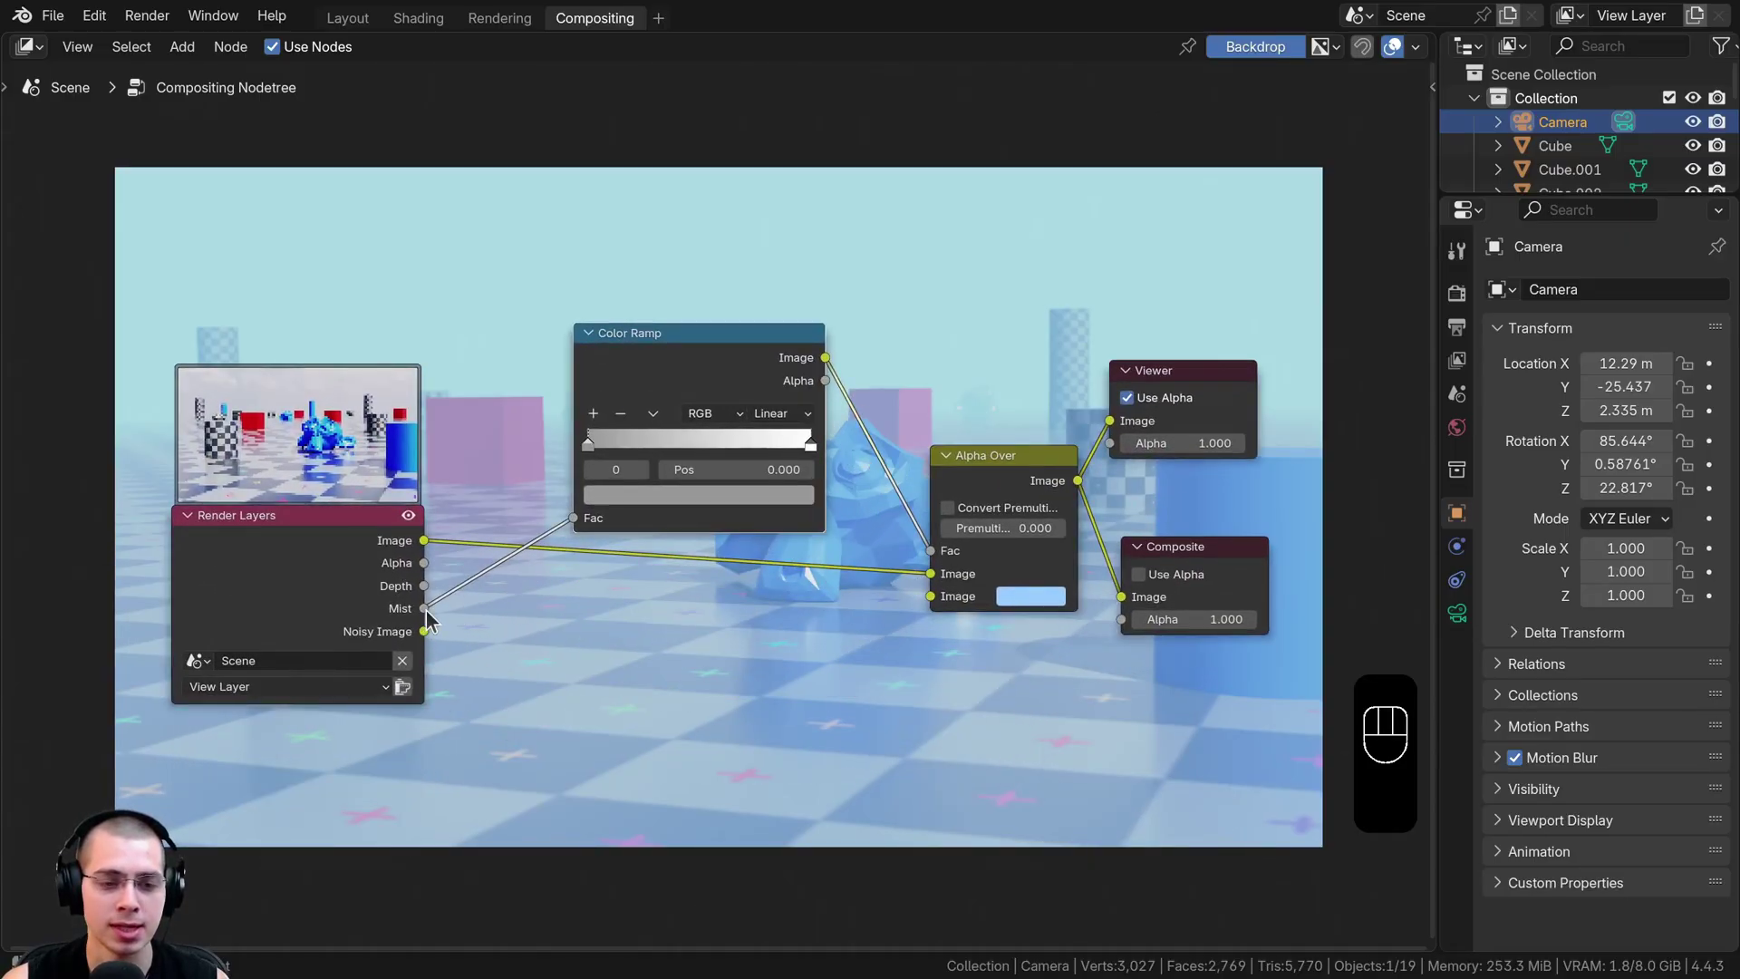
left_click_drag(427, 613, 939, 599)
middle_click_drag(730, 460, 560, 772)
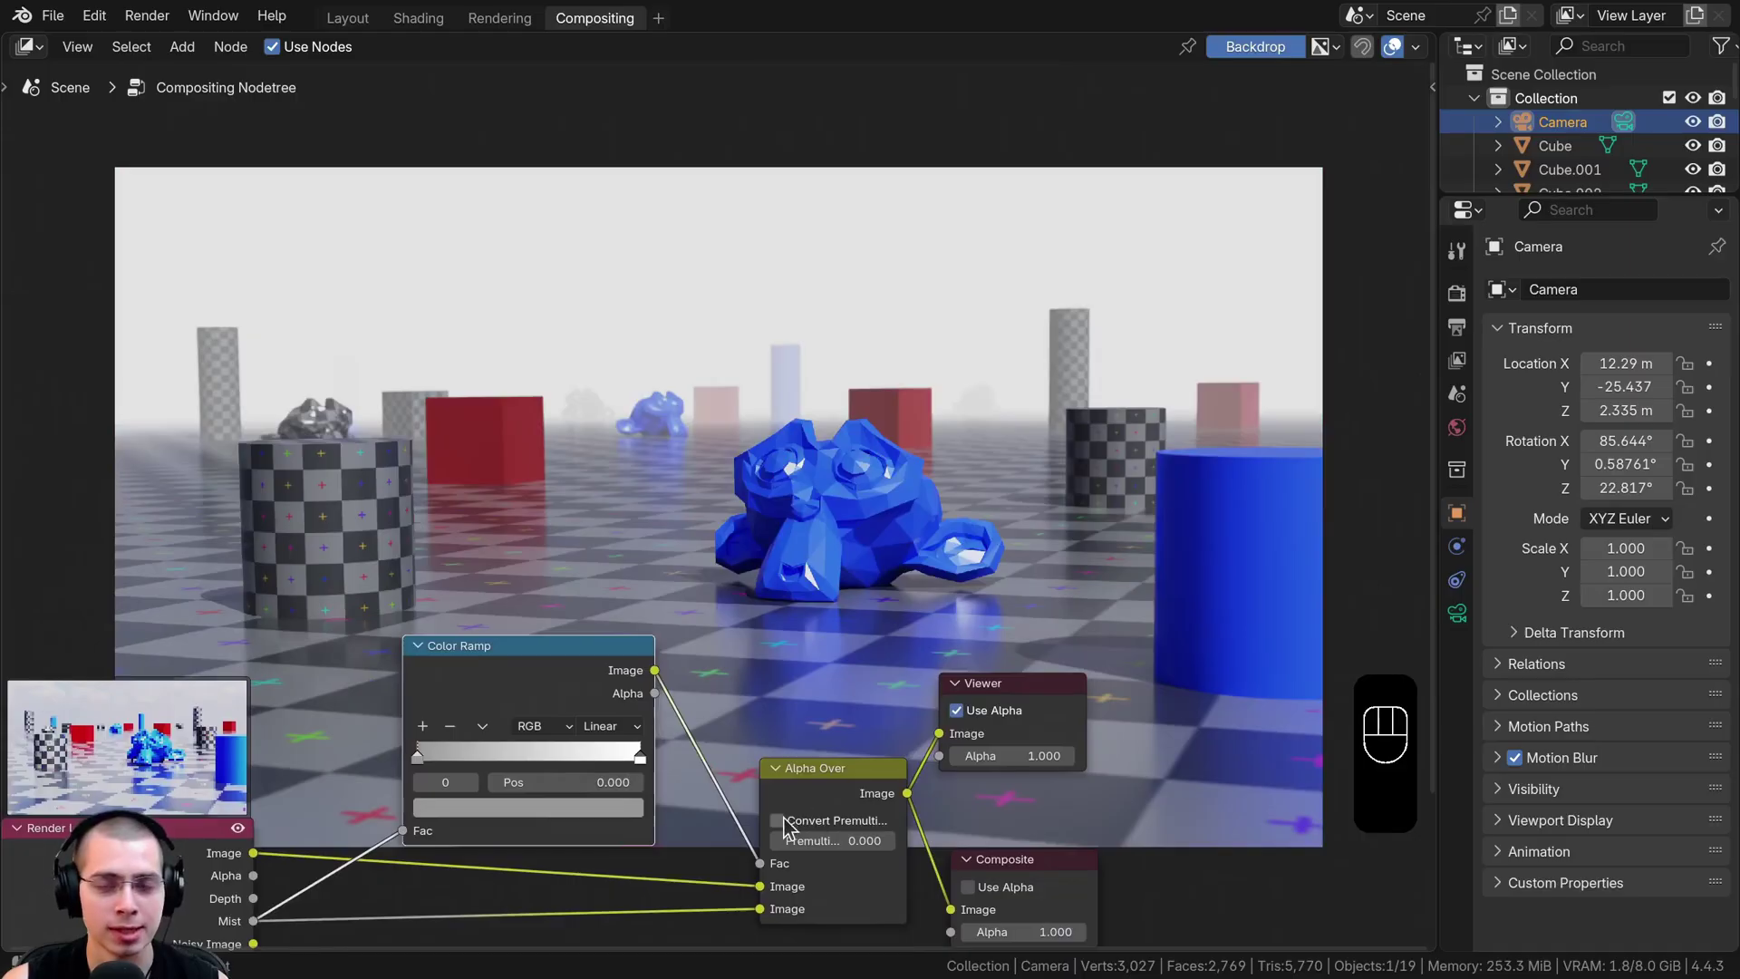
middle_click_drag(676, 842, 689, 757)
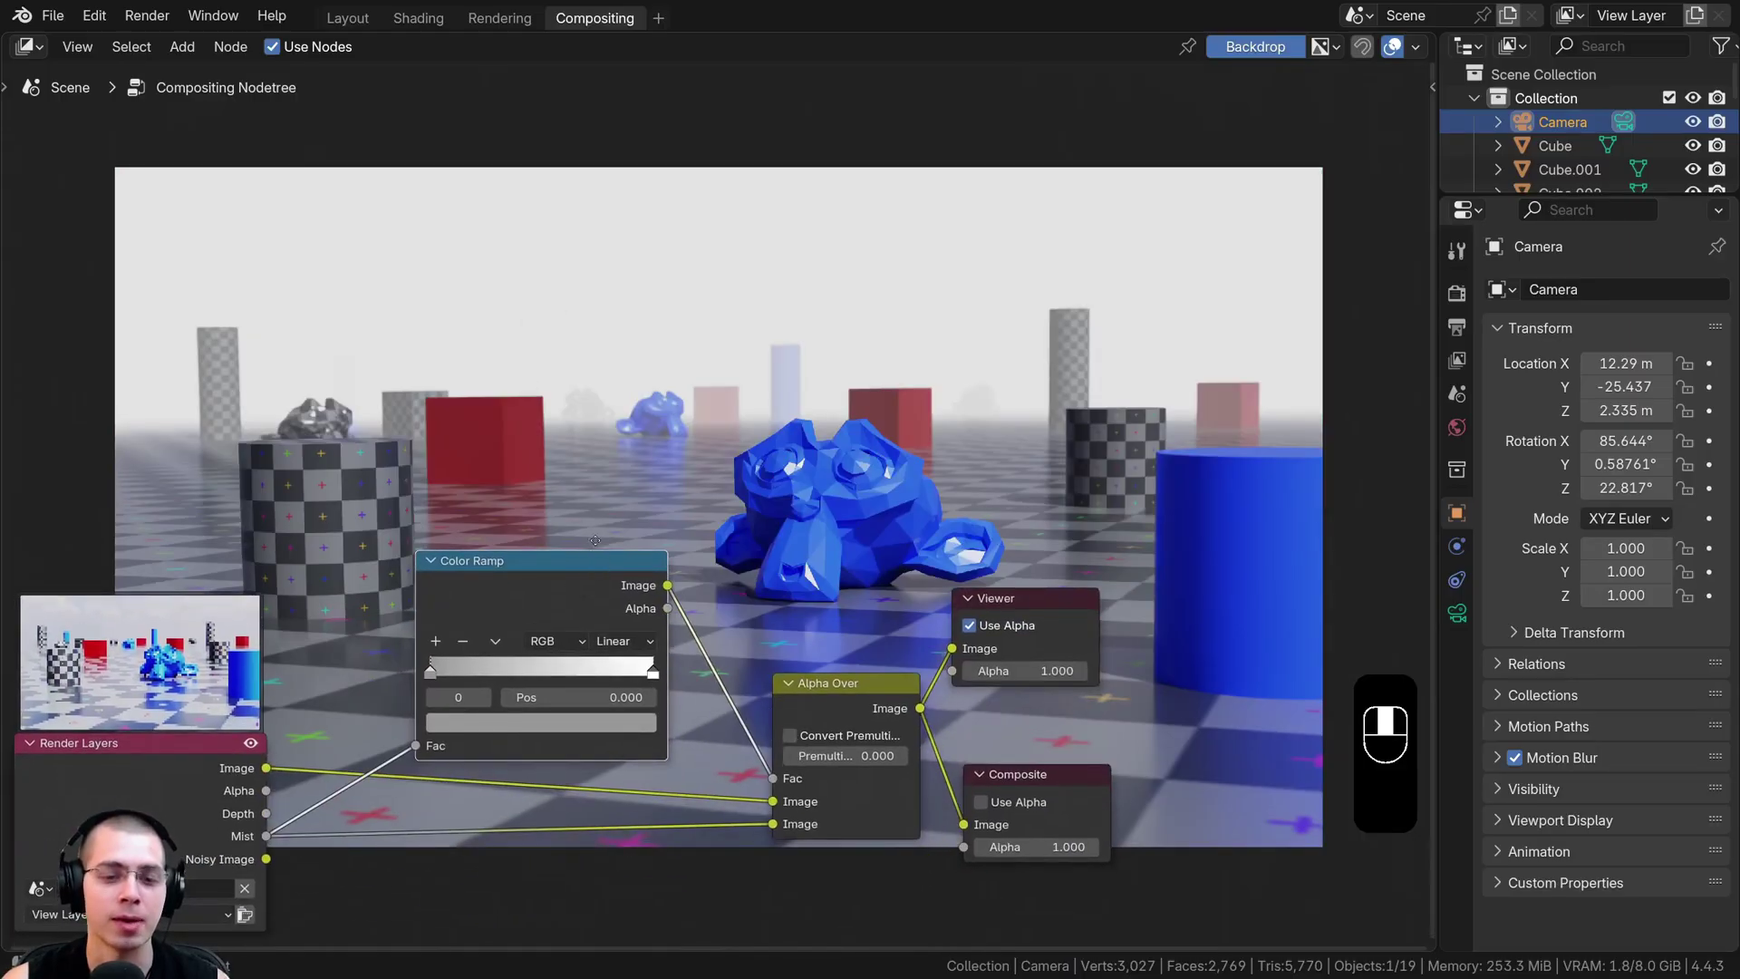
- Move the Color Ramp node up, duplicate it, and insert the copy into the link between Mist and Alpha Over's second Image input
middle_click_drag(596, 541, 600, 485)
left_click_drag(599, 501, 594, 496)
scroll(576, 403, "up", 1)
middle_click_drag(547, 521, 577, 365)
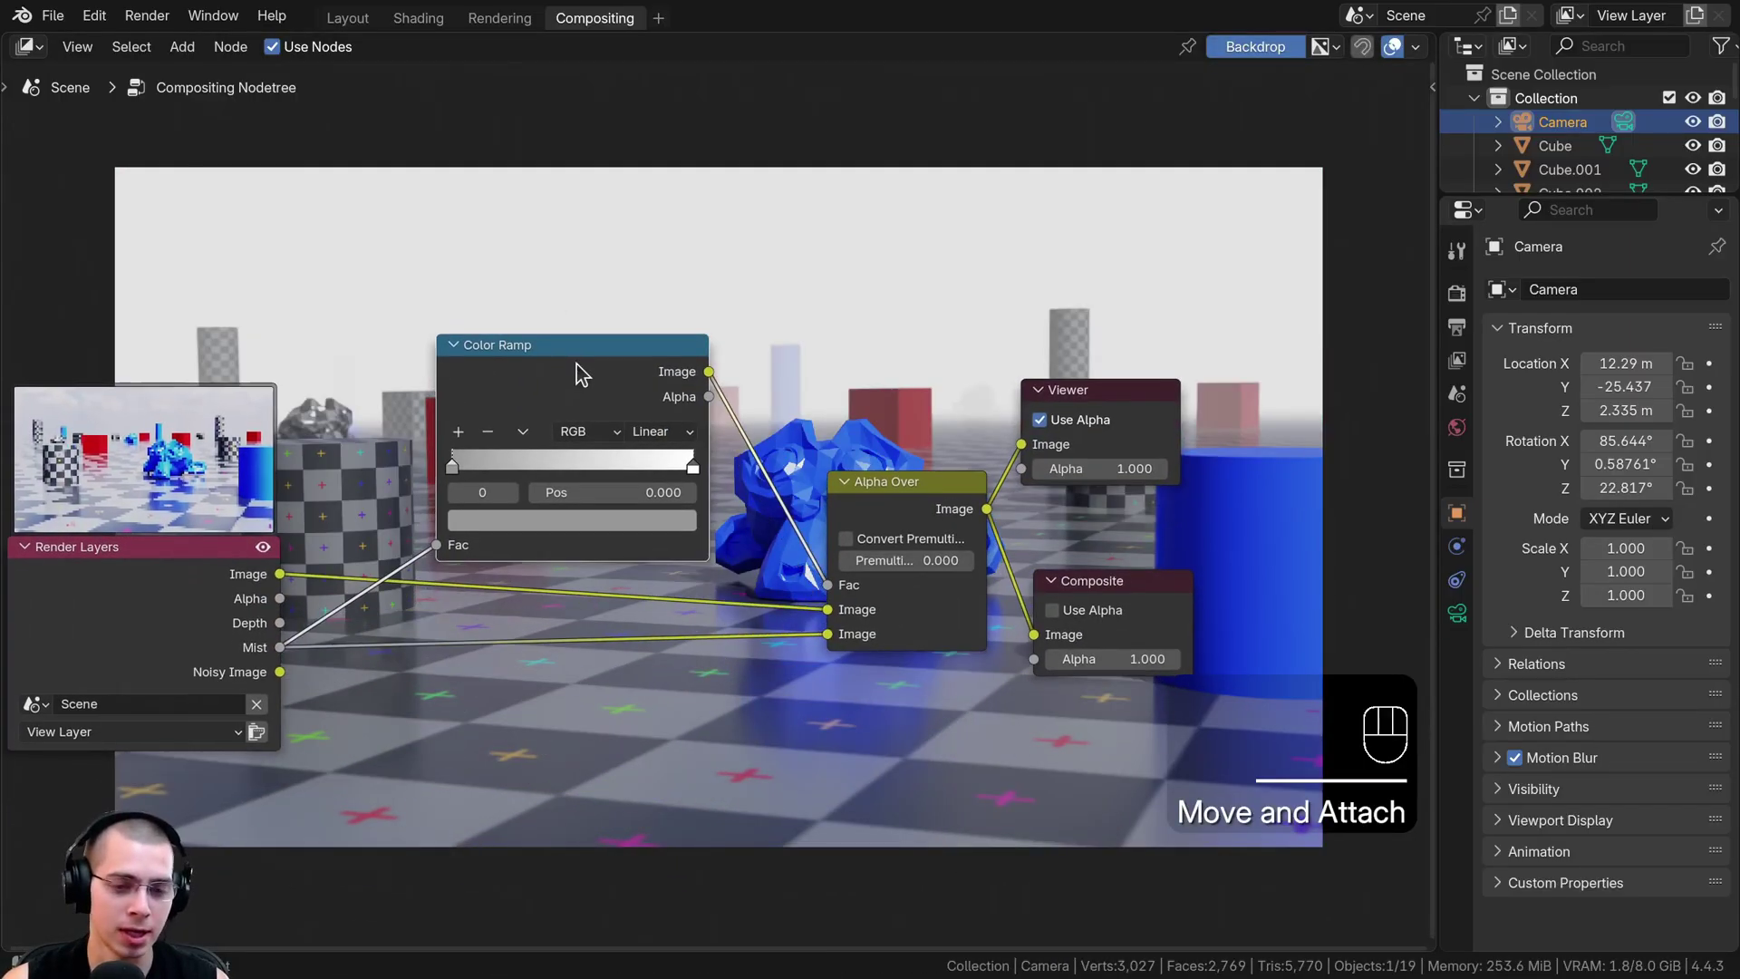
left_click_drag(579, 361, 585, 312)
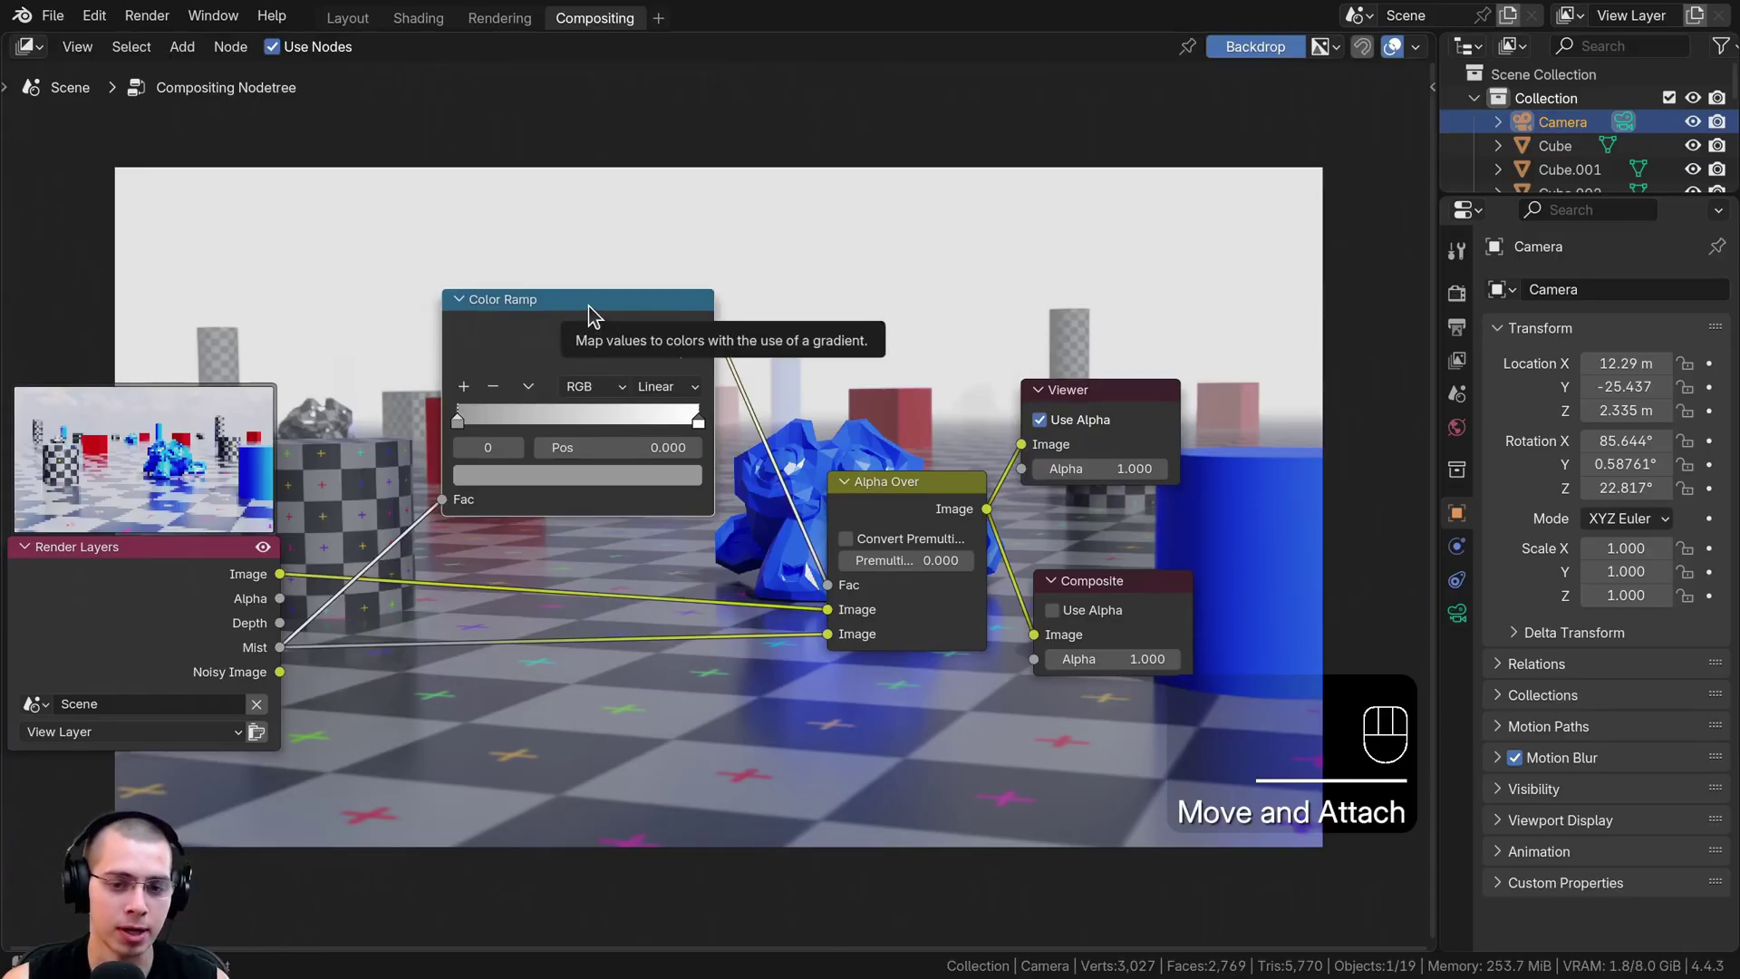
key("shift+d")
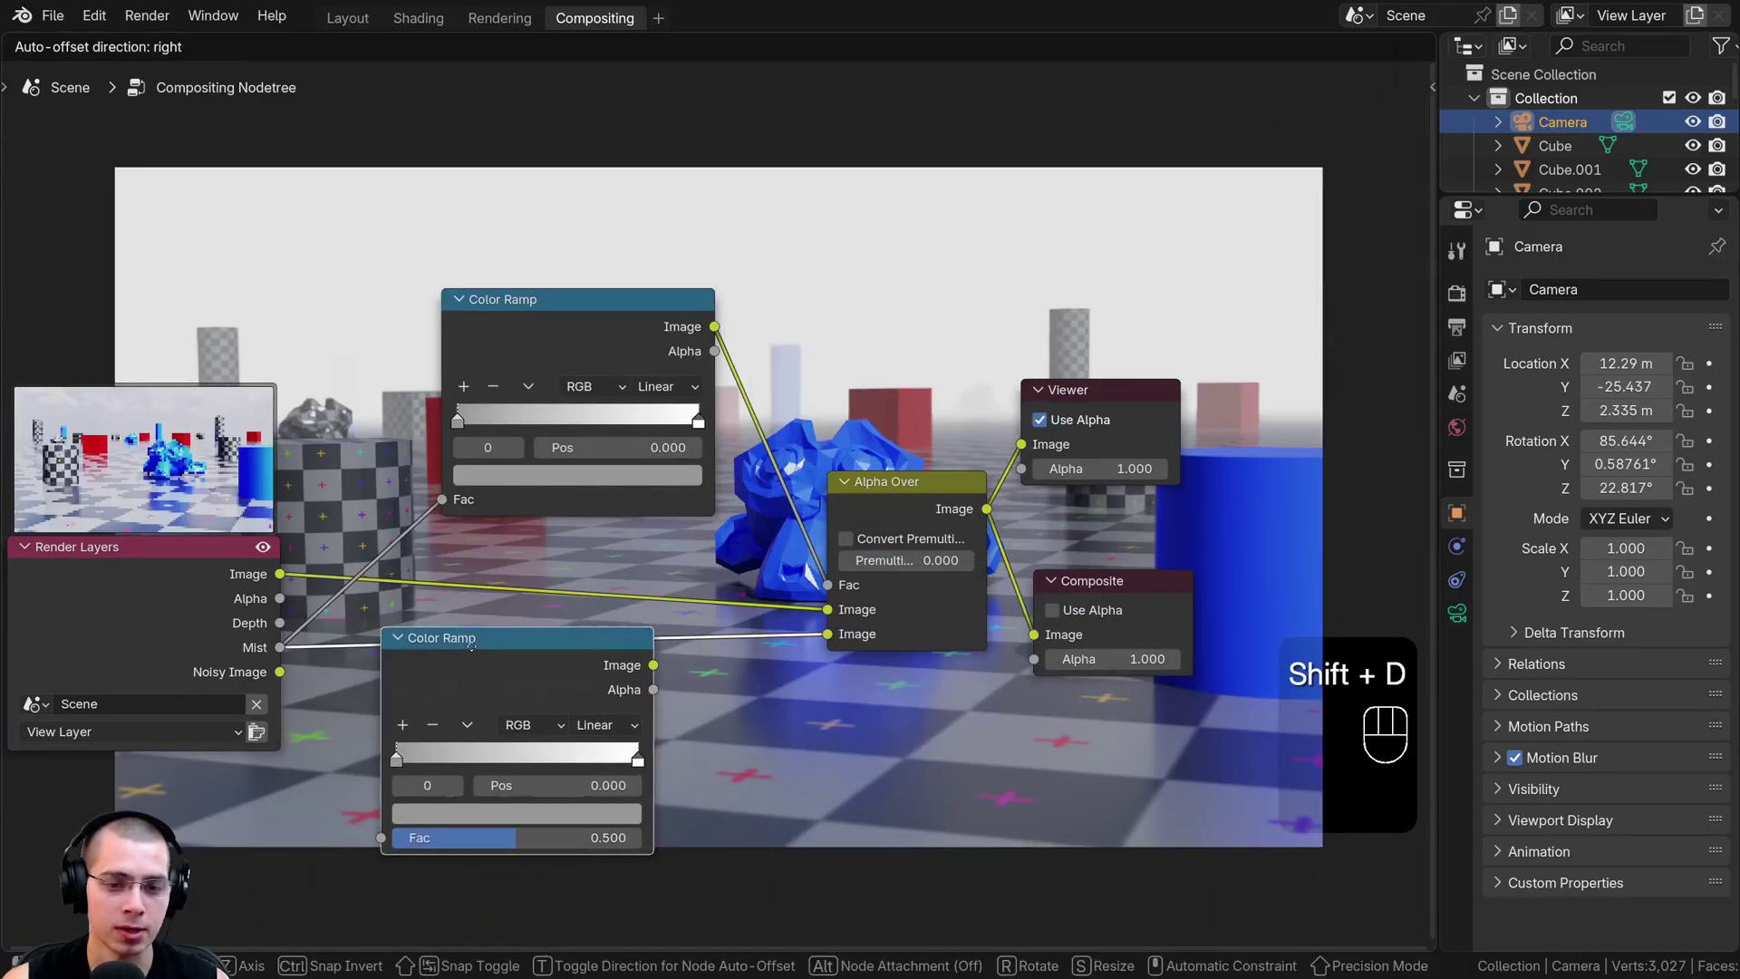
left_click(547, 661)
left_click_drag(544, 715, 549, 709)
middle_click_drag(550, 709, 584, 681)
left_click_drag(584, 680, 600, 666)
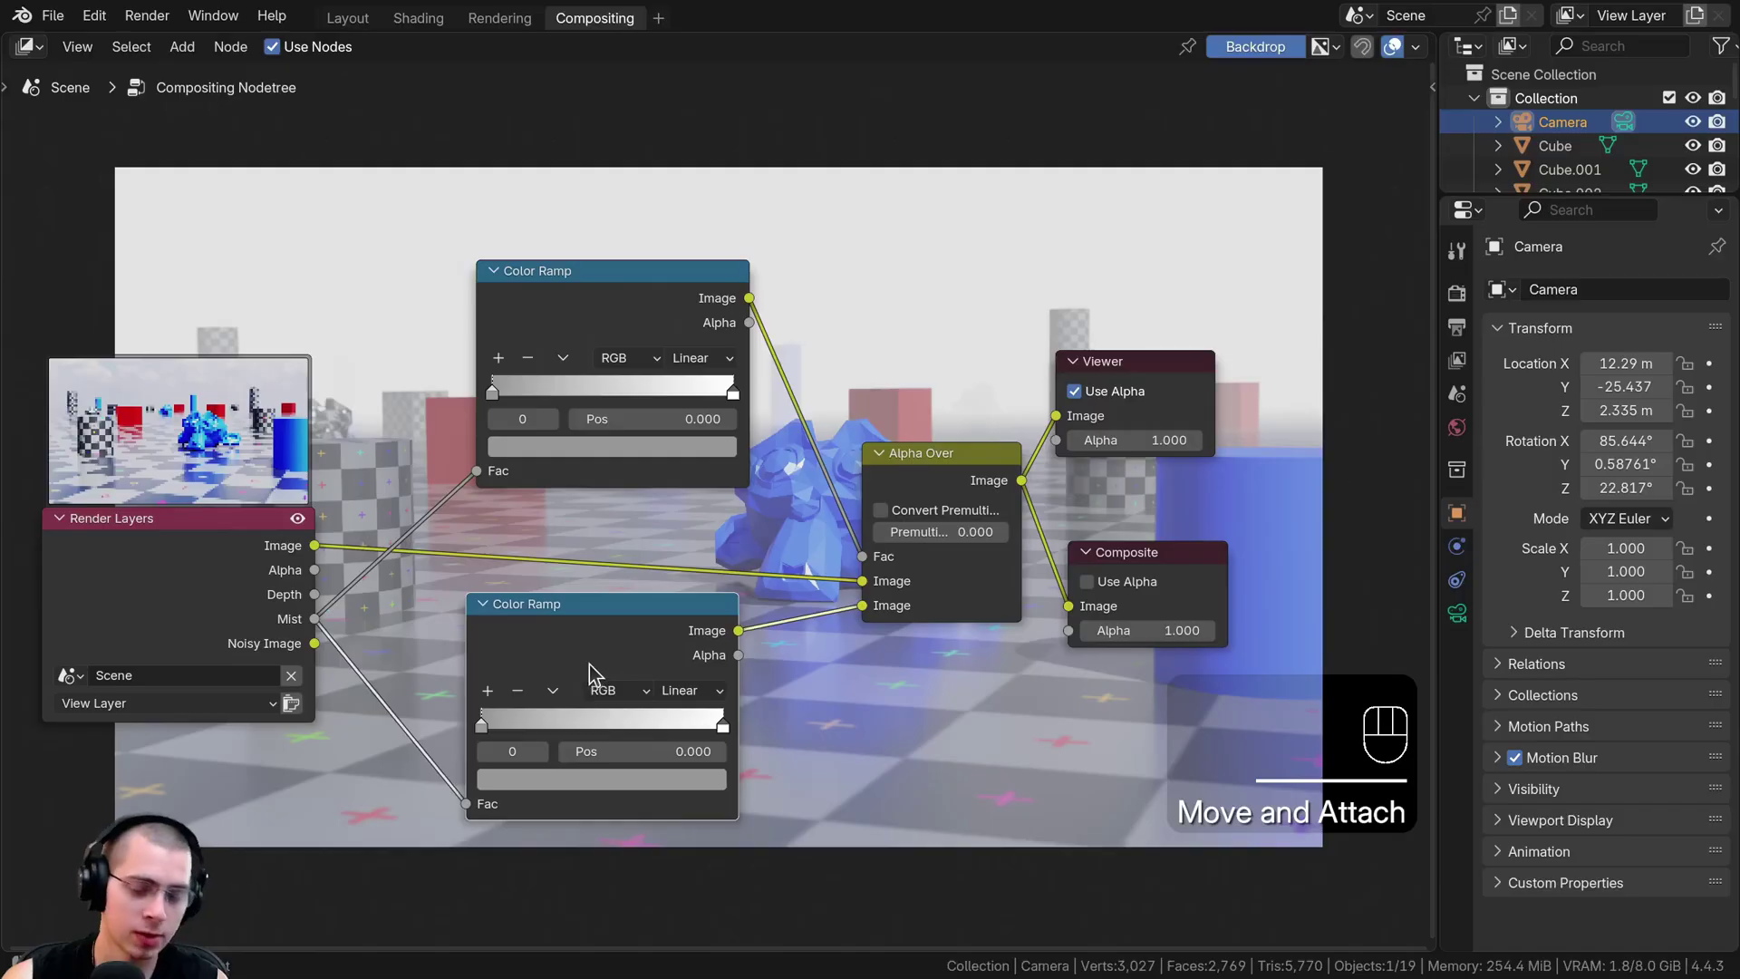
- Reset the duplicated Color Ramp to its default black-to-white gradient and reposition the original Color Ramp above it
key("BackSpace")
middle_click_drag(651, 585, 472, 545)
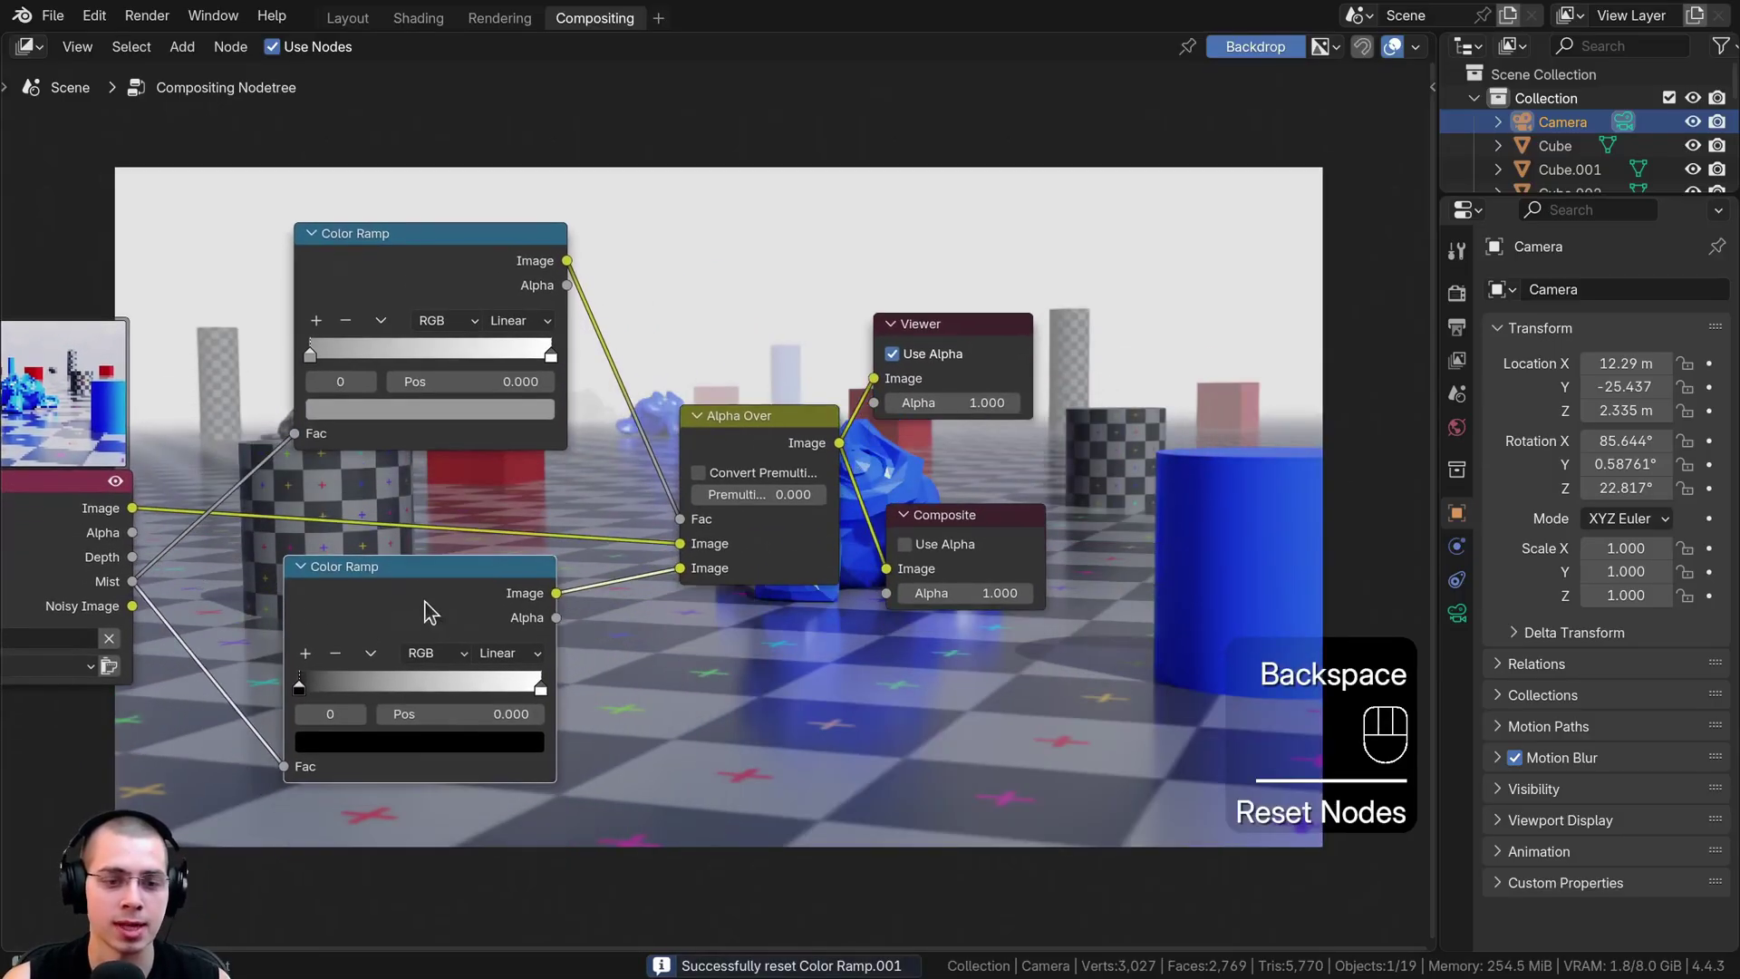
scroll(580, 554, "up", 1)
middle_click_drag(580, 555, 503, 495)
middle_click_drag(301, 208, 300, 200)
left_click_drag(340, 211, 301, 220)
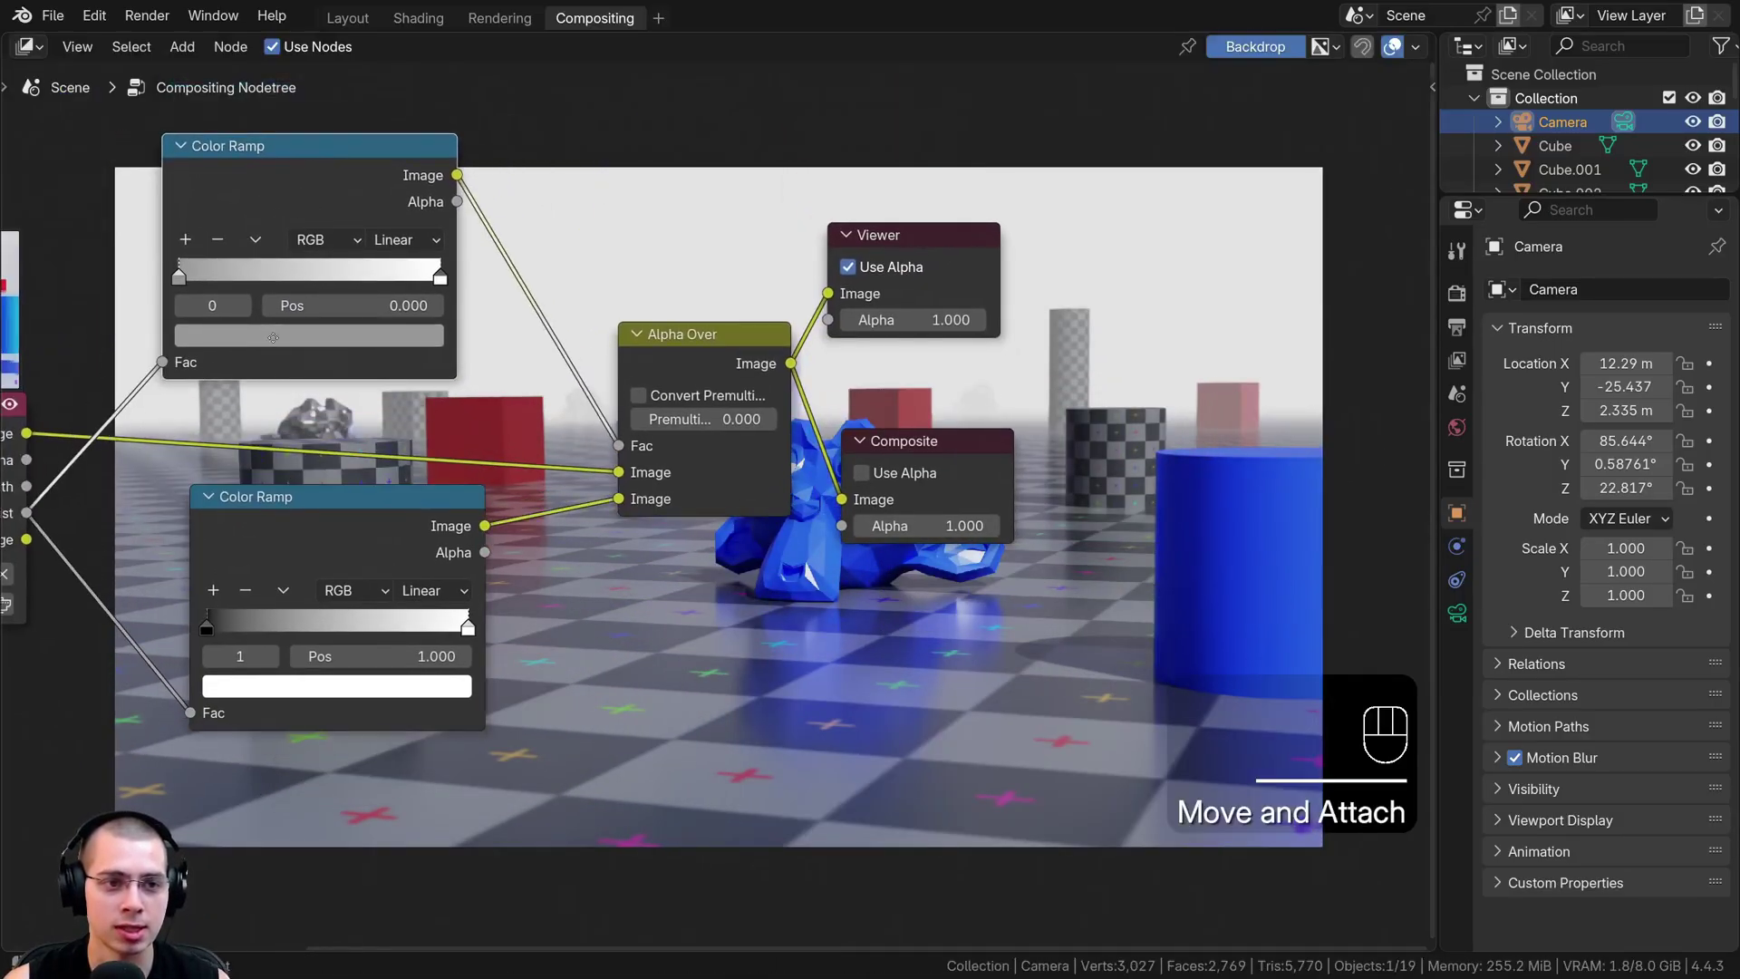
middle_click_drag(275, 360, 264, 338)
- Move the upper Color Ramp's white stop close to the gradient's start and lighten its first stop to near white
left_click(269, 313)
left_click_drag(403, 413, 401, 544)
left_click_drag(429, 254, 197, 263)
left_click_drag(198, 263, 192, 263)
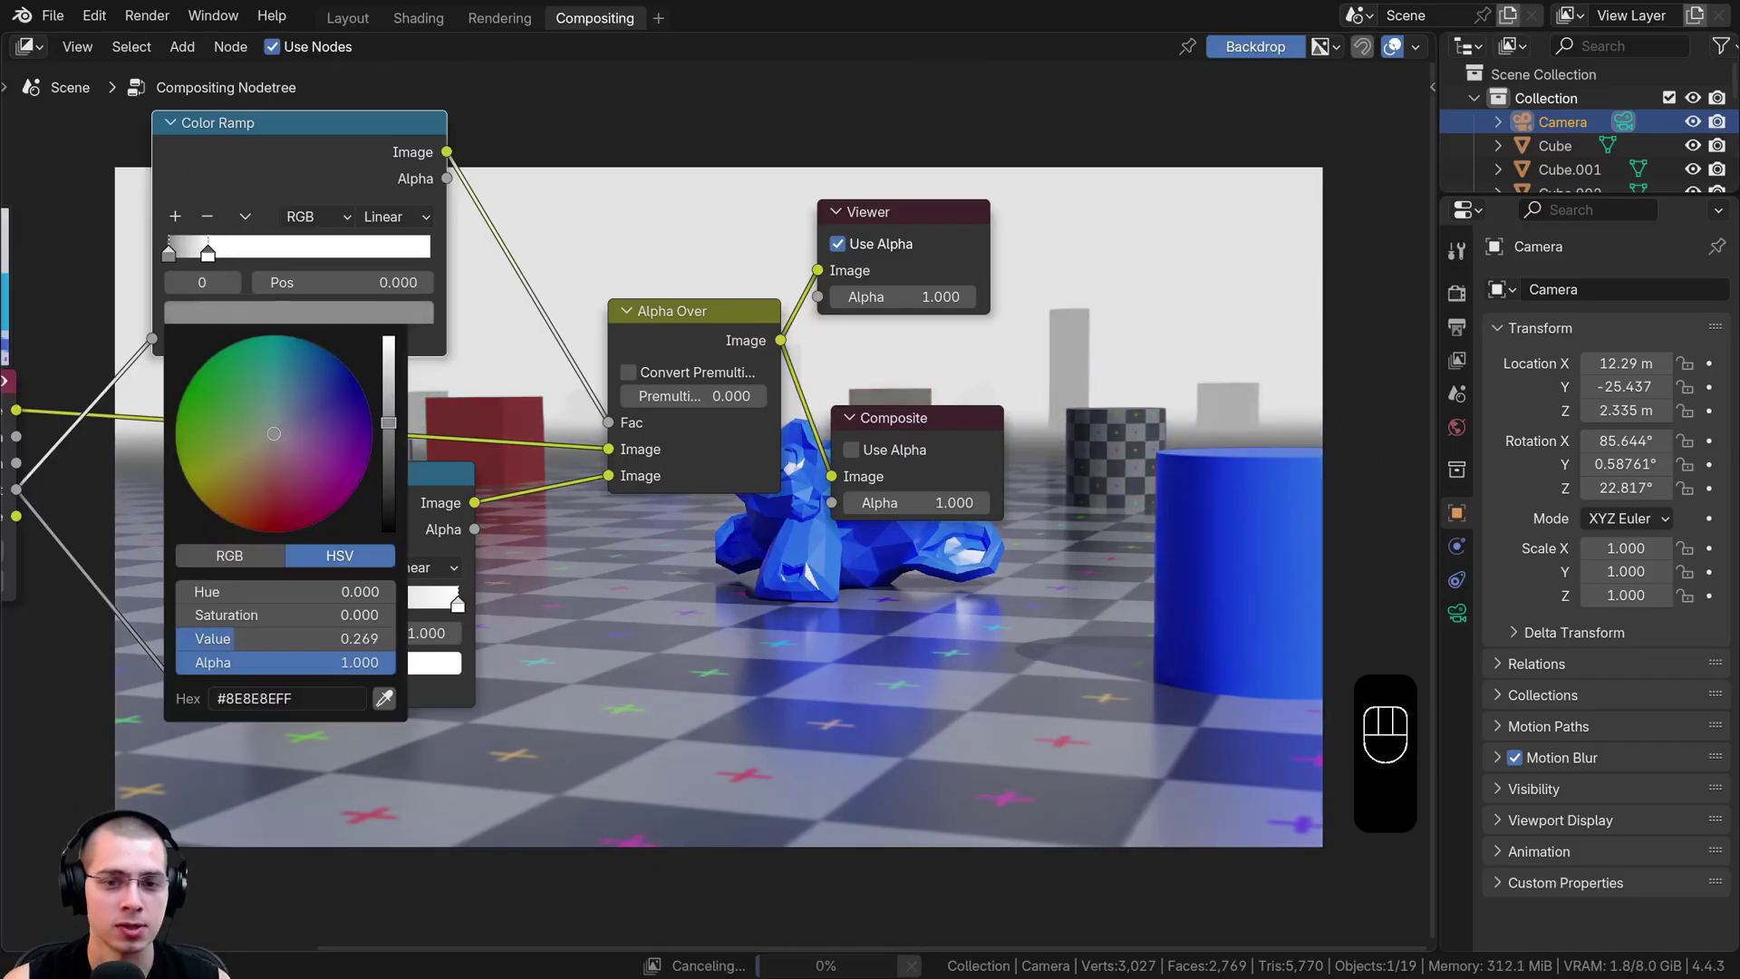
left_click_drag(389, 424, 389, 390)
- Reposition the lower Color Ramp and tint its white stop light blue, about #B4D4FFFF
middle_click_drag(857, 336, 365, 347)
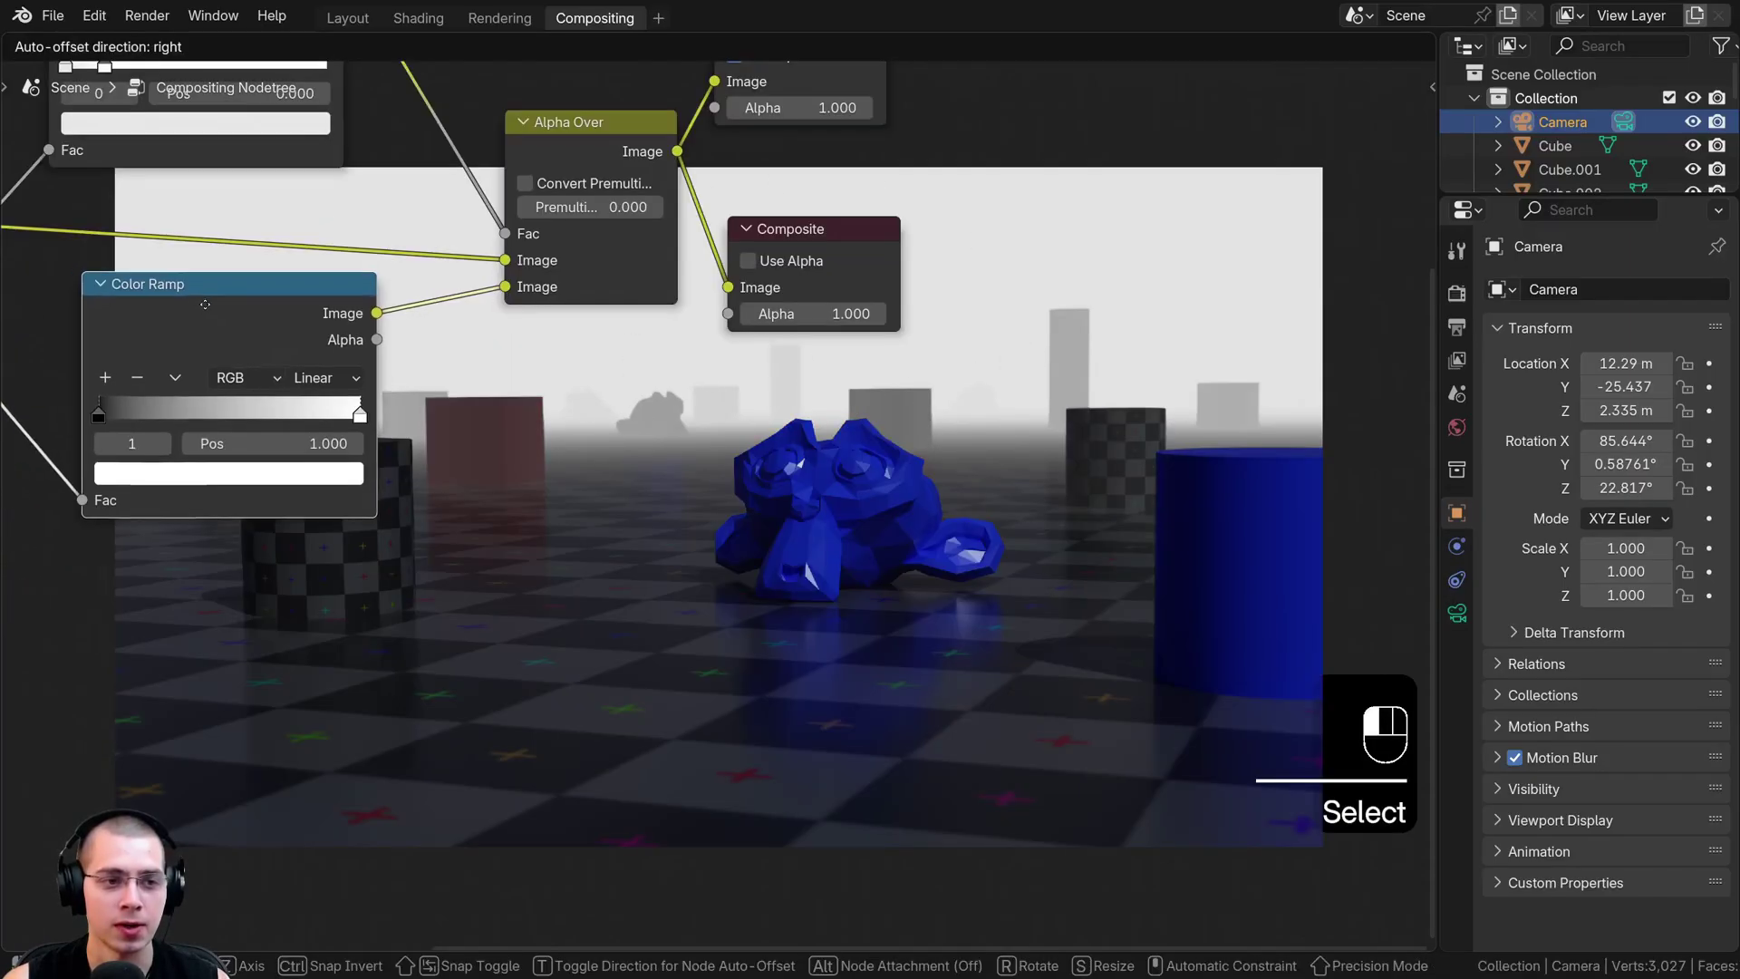
left_click_drag(224, 432, 243, 396)
middle_click_drag(242, 421, 265, 451)
left_click(291, 414)
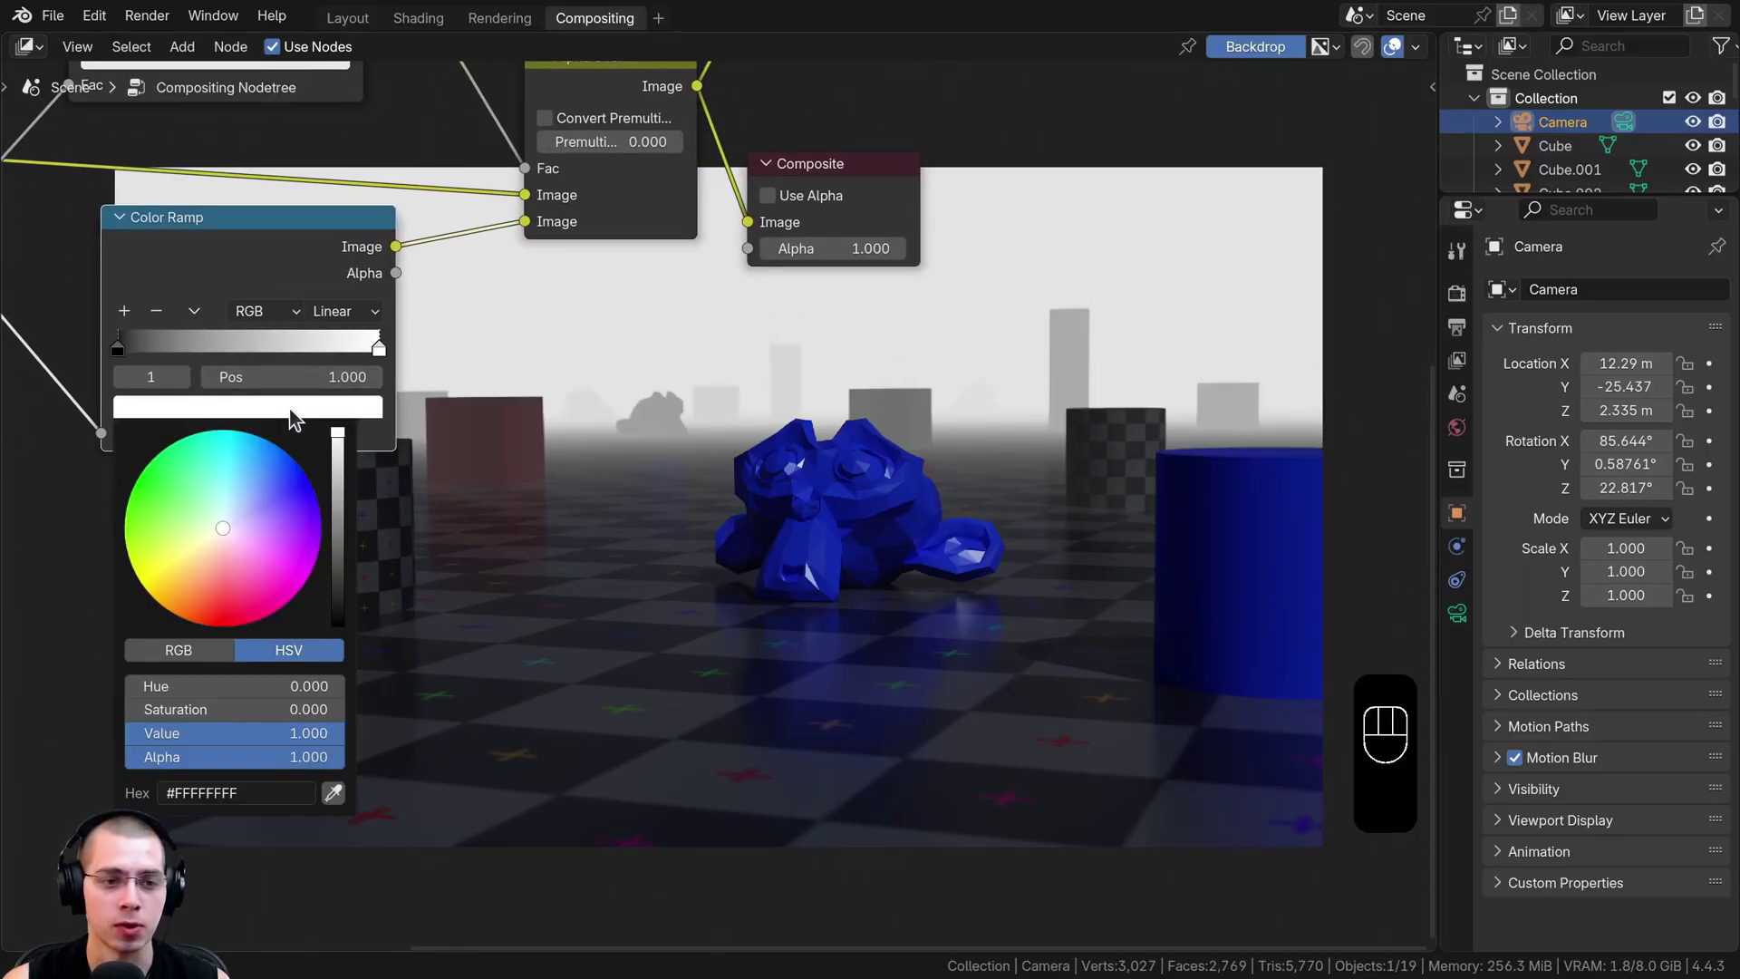
left_click_drag(223, 495, 239, 504)
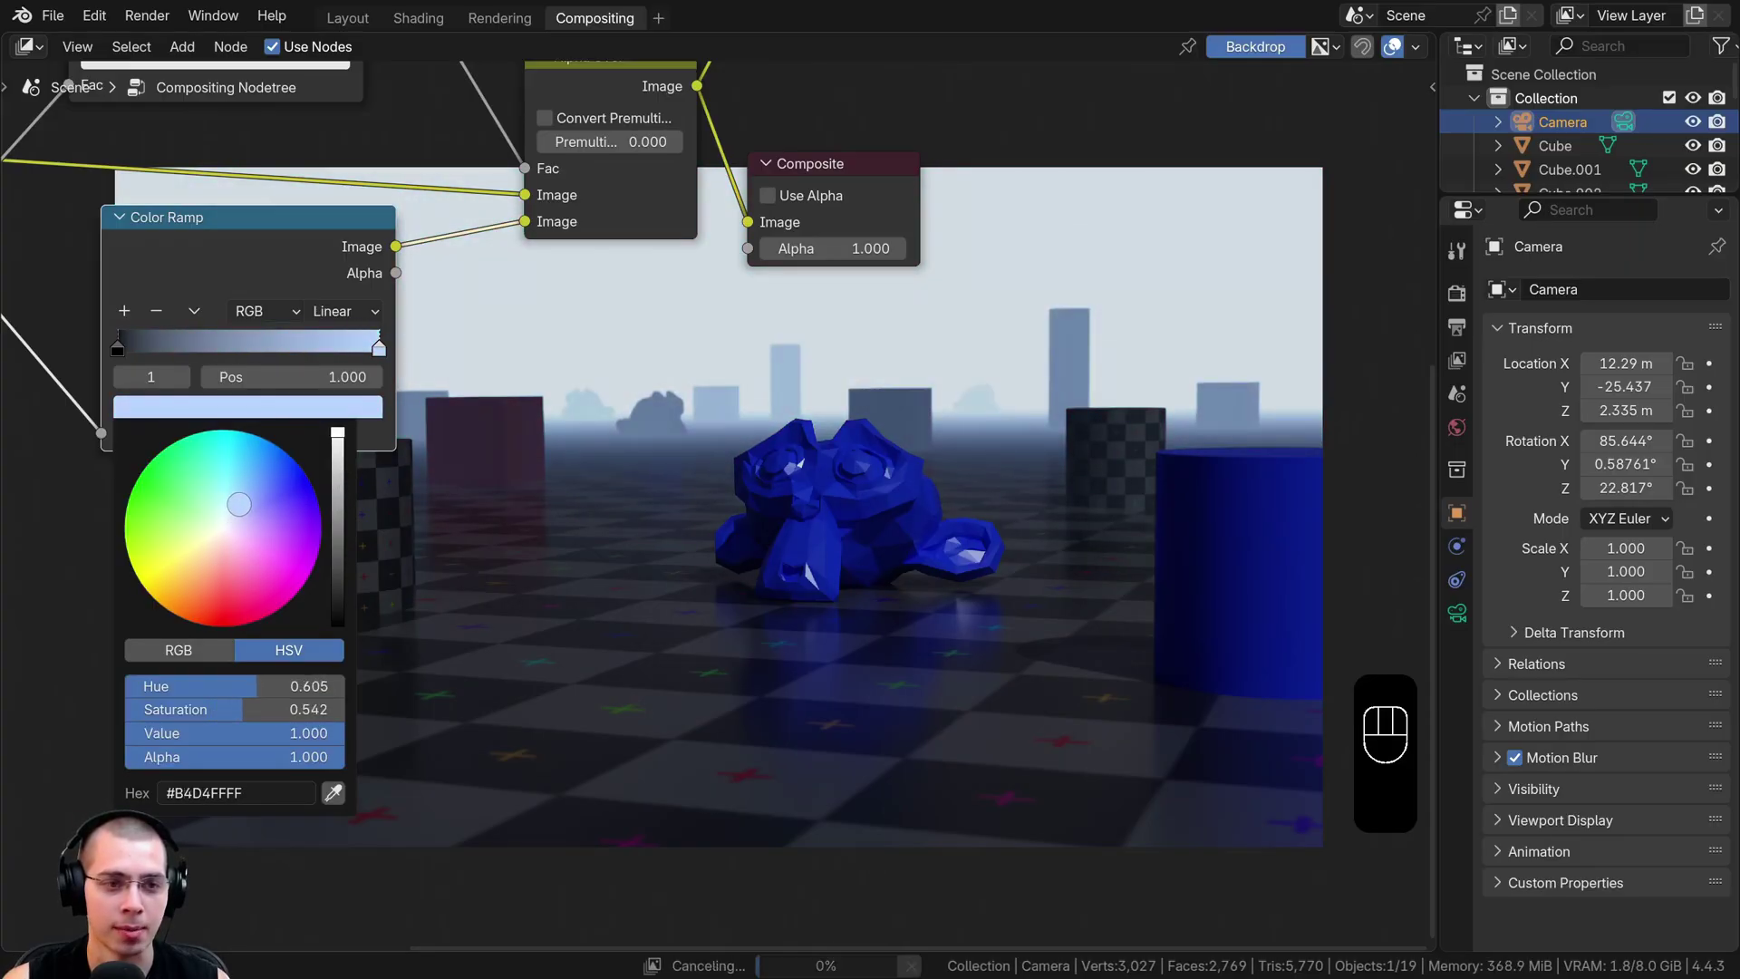
- Change the lower Color Ramp's black stop to a muted dark blue
left_click(118, 348)
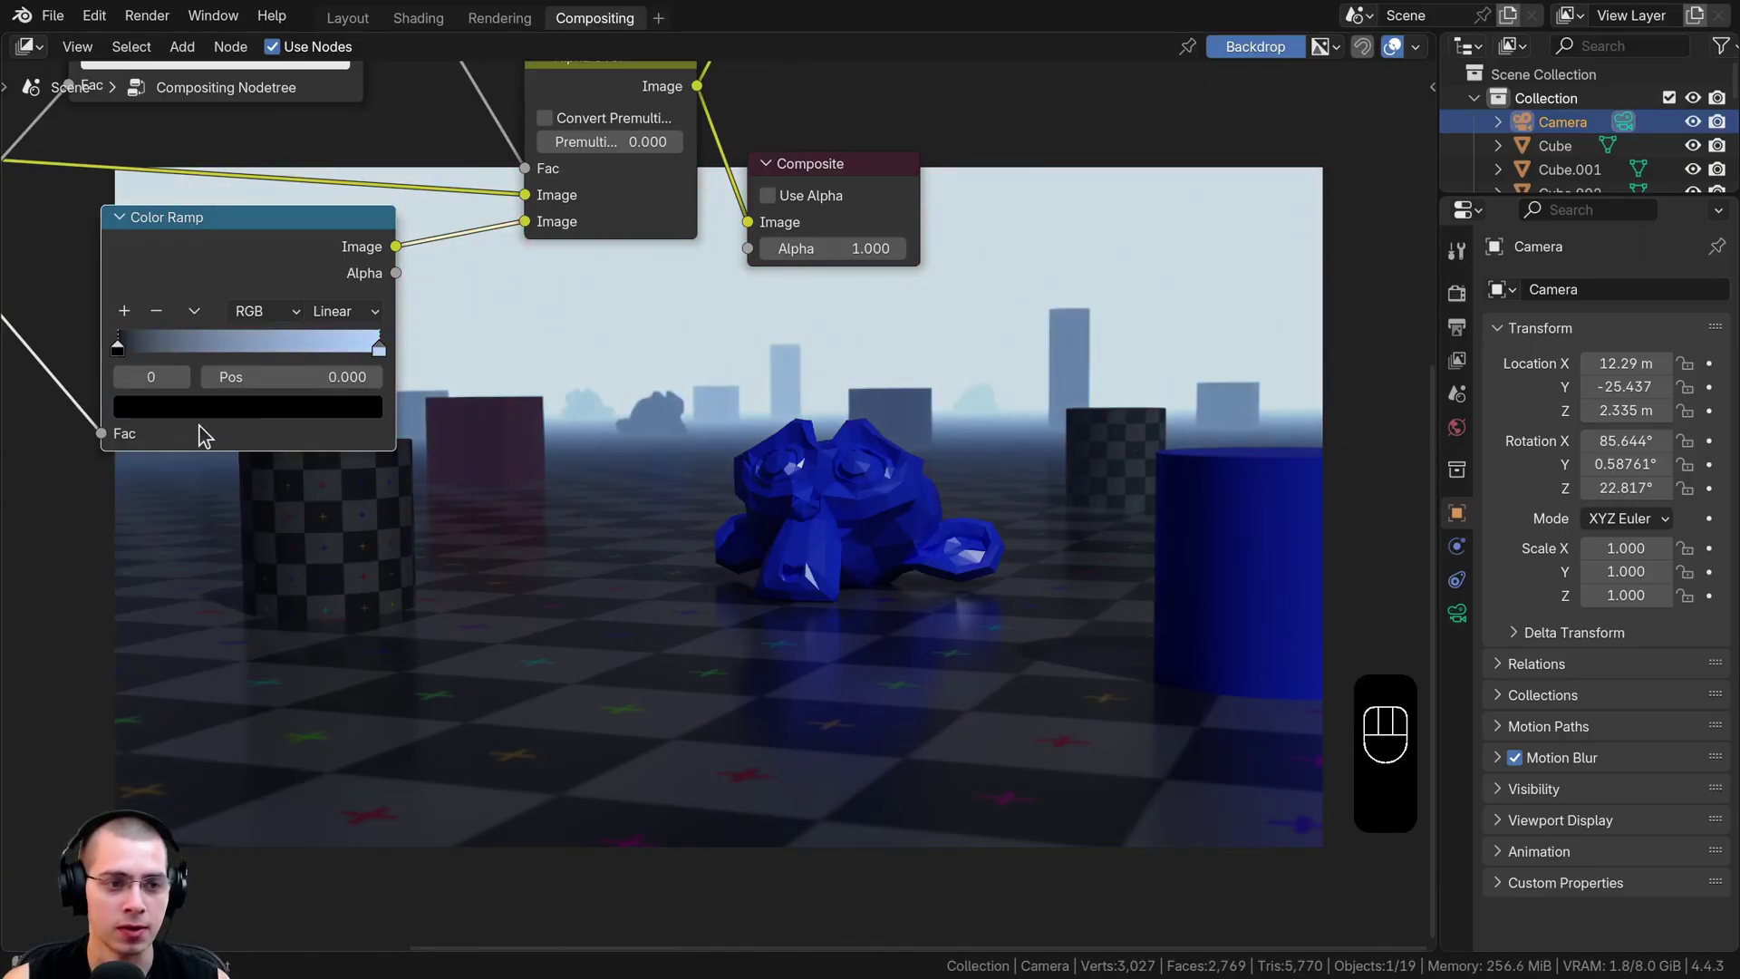
left_click(203, 416)
mouse_move(339, 526)
left_mouse_down()
mouse_move(337, 449)
mouse_move(317, 508)
mouse_move(269, 528)
mouse_move(244, 482)
left_mouse_up()
scroll(242, 486, "up", 2)
- Darken the upper Color Ramp's first stop to a mid grey, about #9F9F9FFF
middle_click_drag(122, 288, 135, 413)
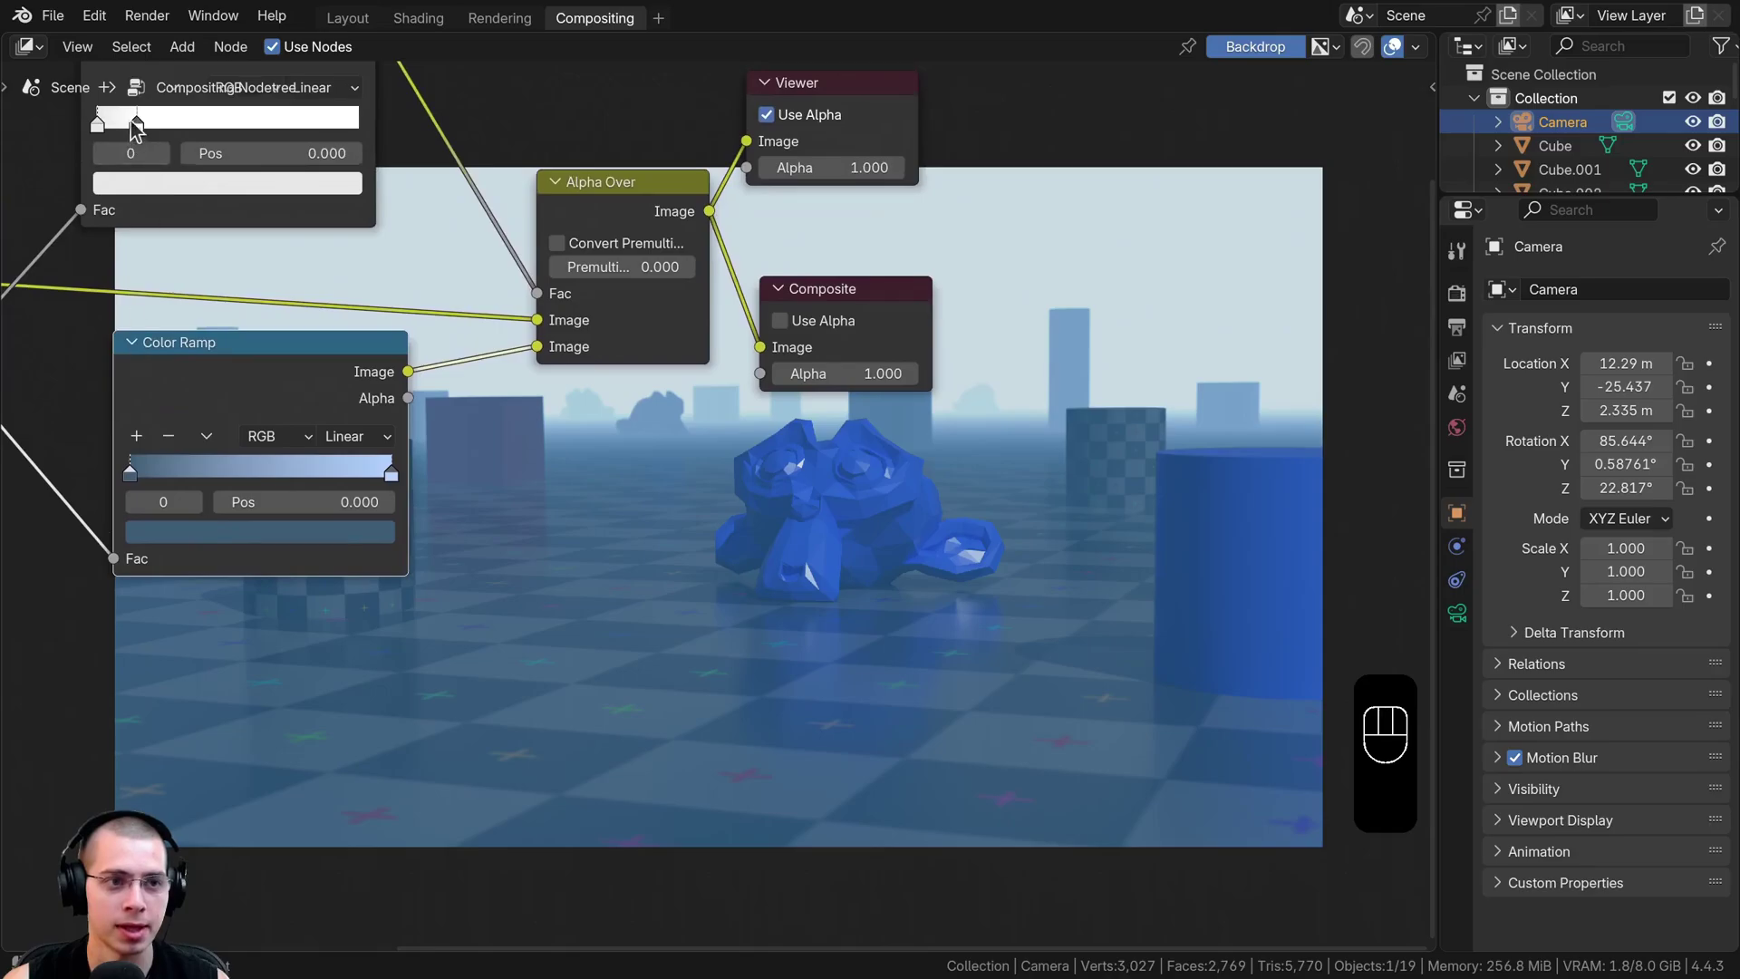
left_click(94, 123)
scroll(165, 169, "up", 2, "shift")
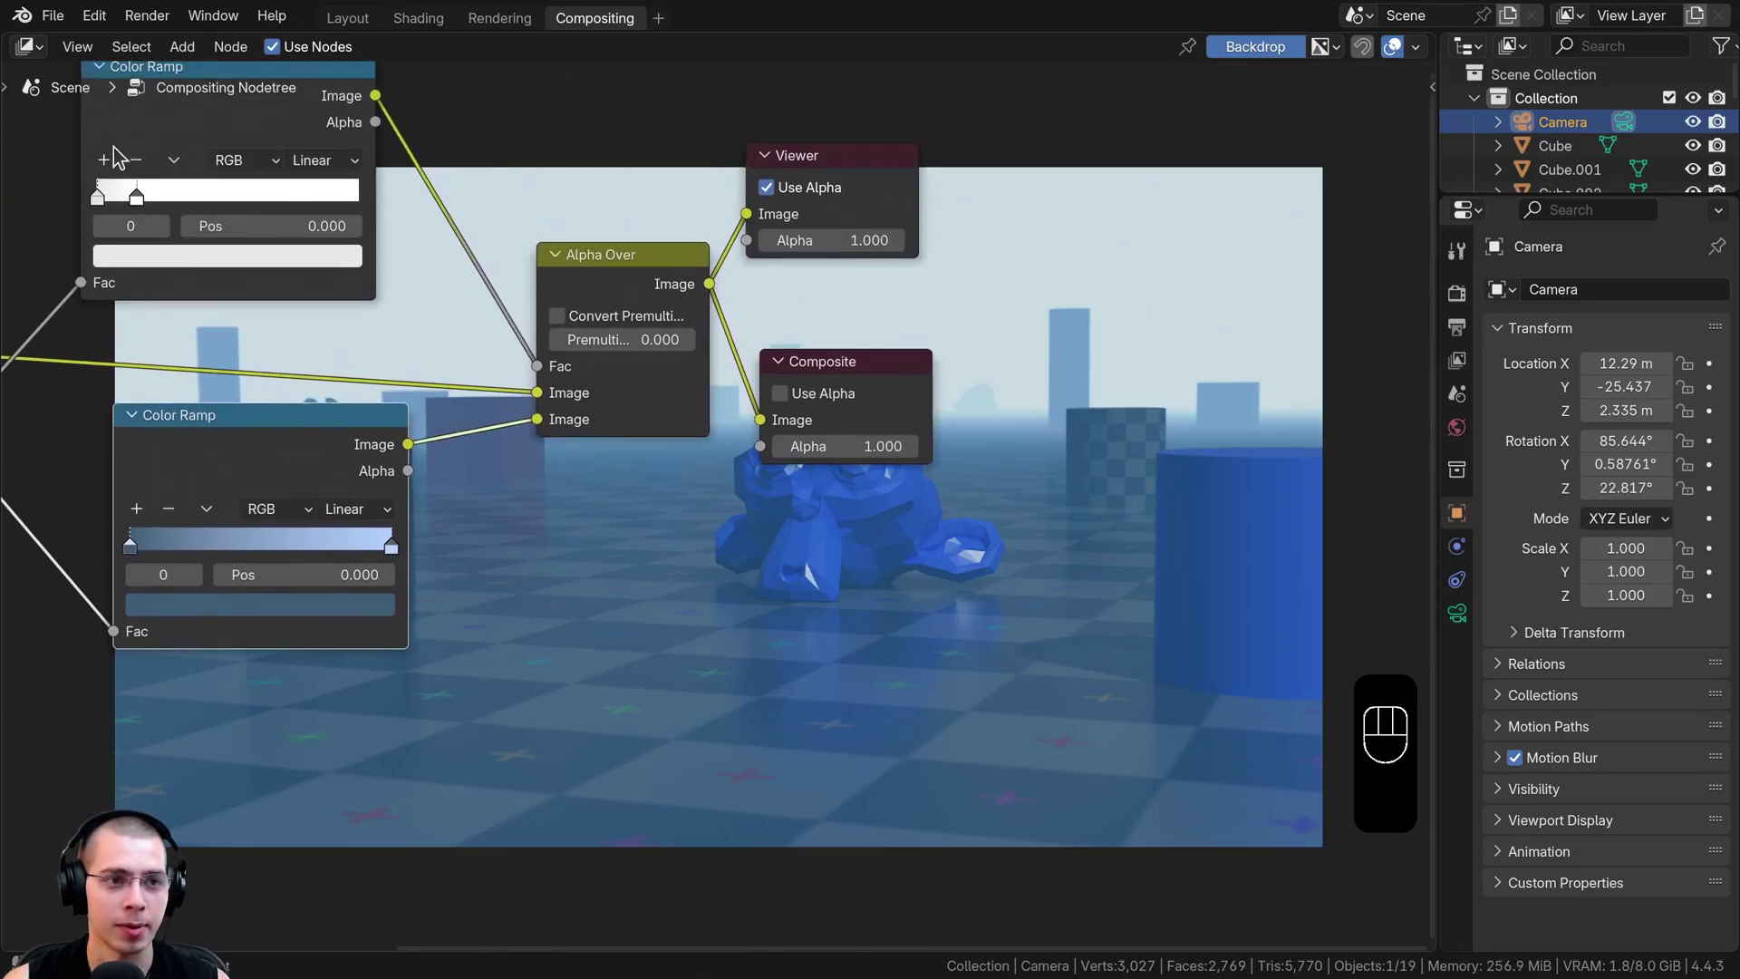
left_click(147, 258)
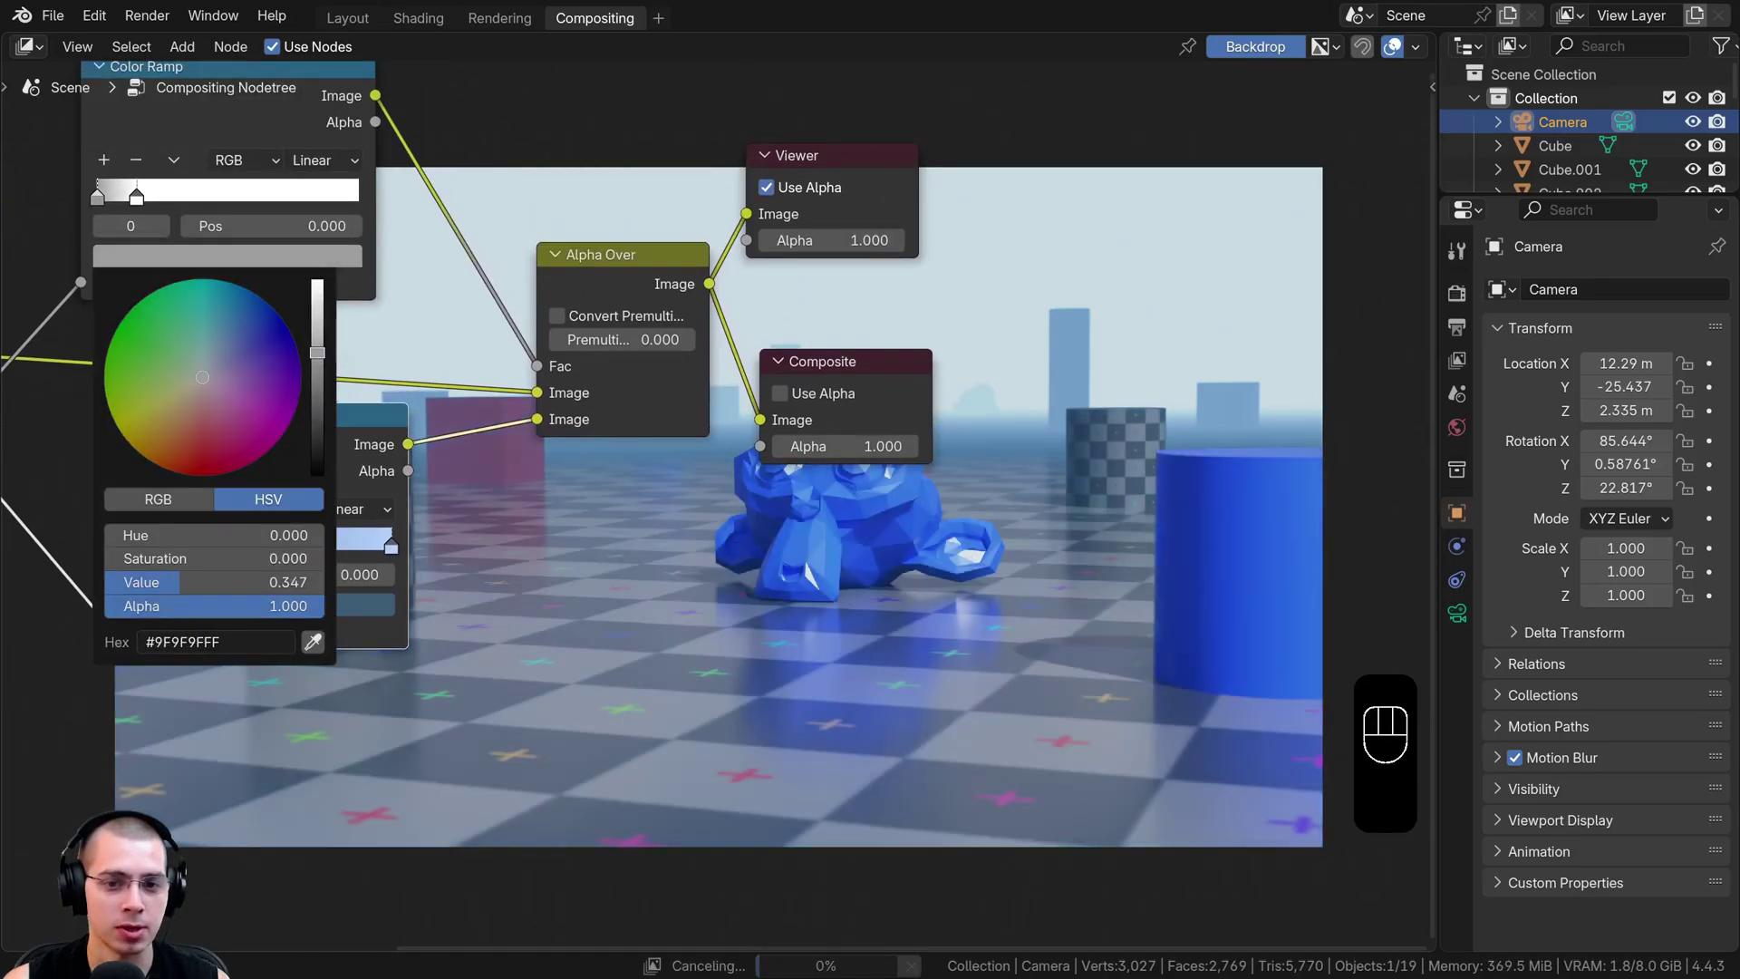
middle_click_drag(722, 367, 69, 729)
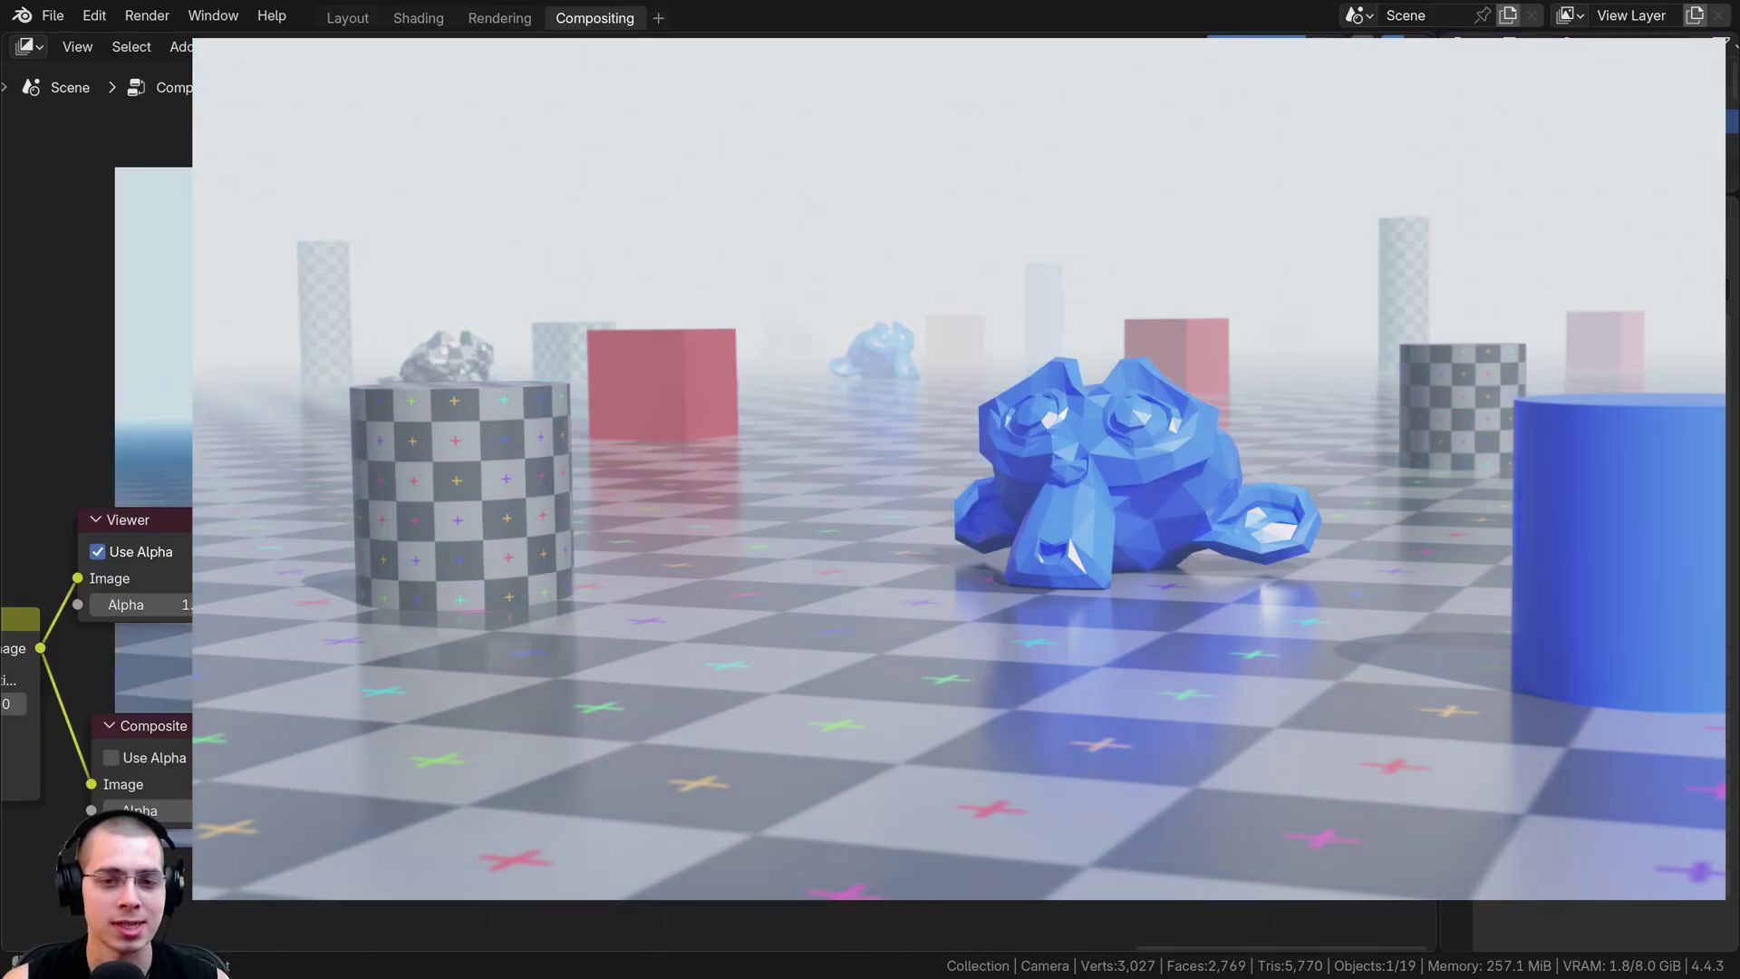
middle_click_drag(726, 453, 723, 537)
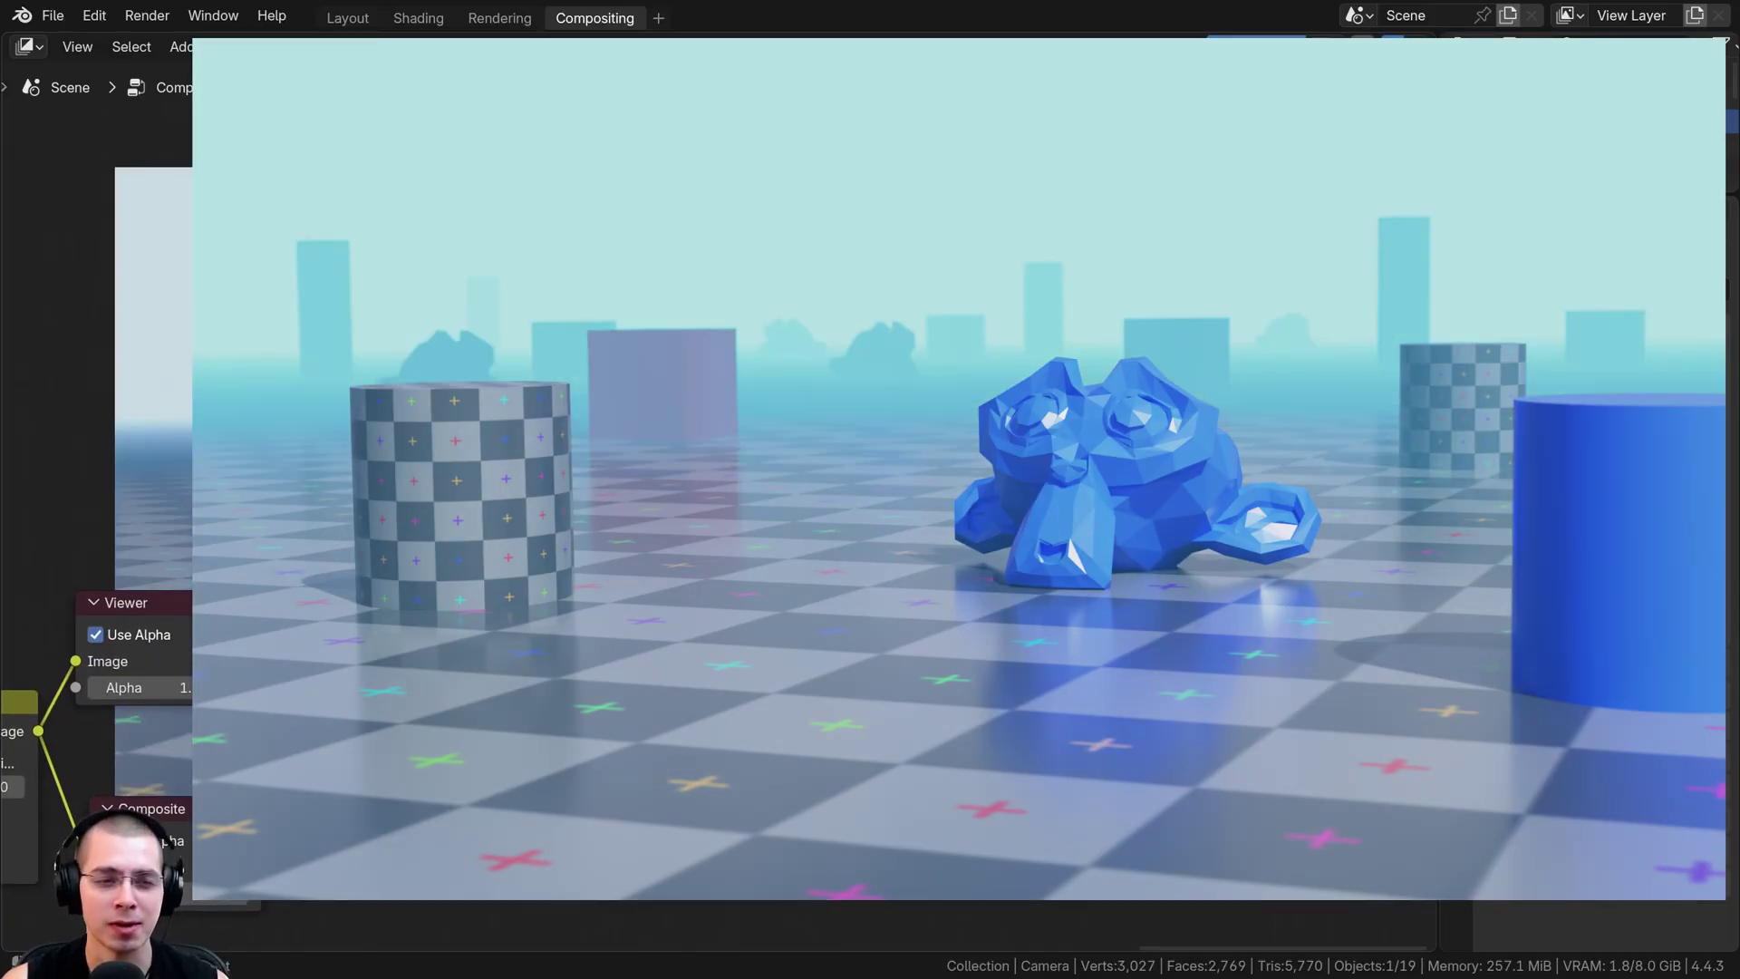